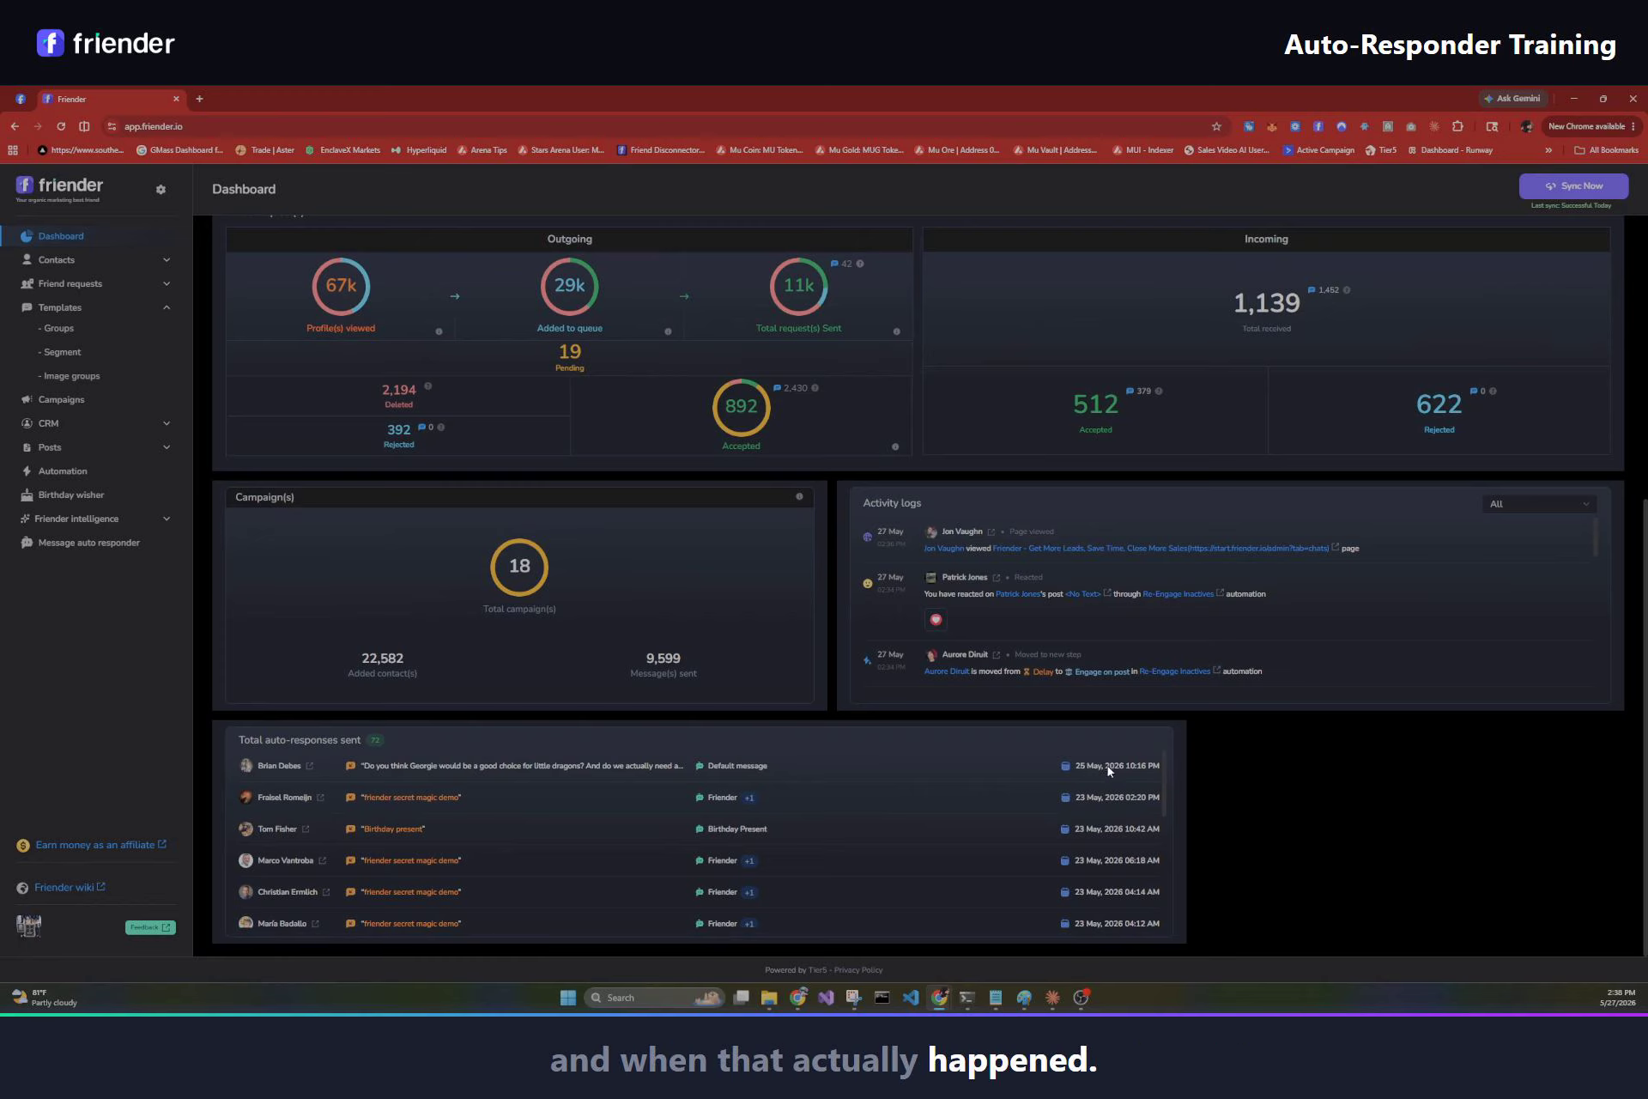
Look through the list of auto-responses sent on the dashboard.
scroll(1067, 768, "down", 1)
scroll(532, 875, "down", 3)
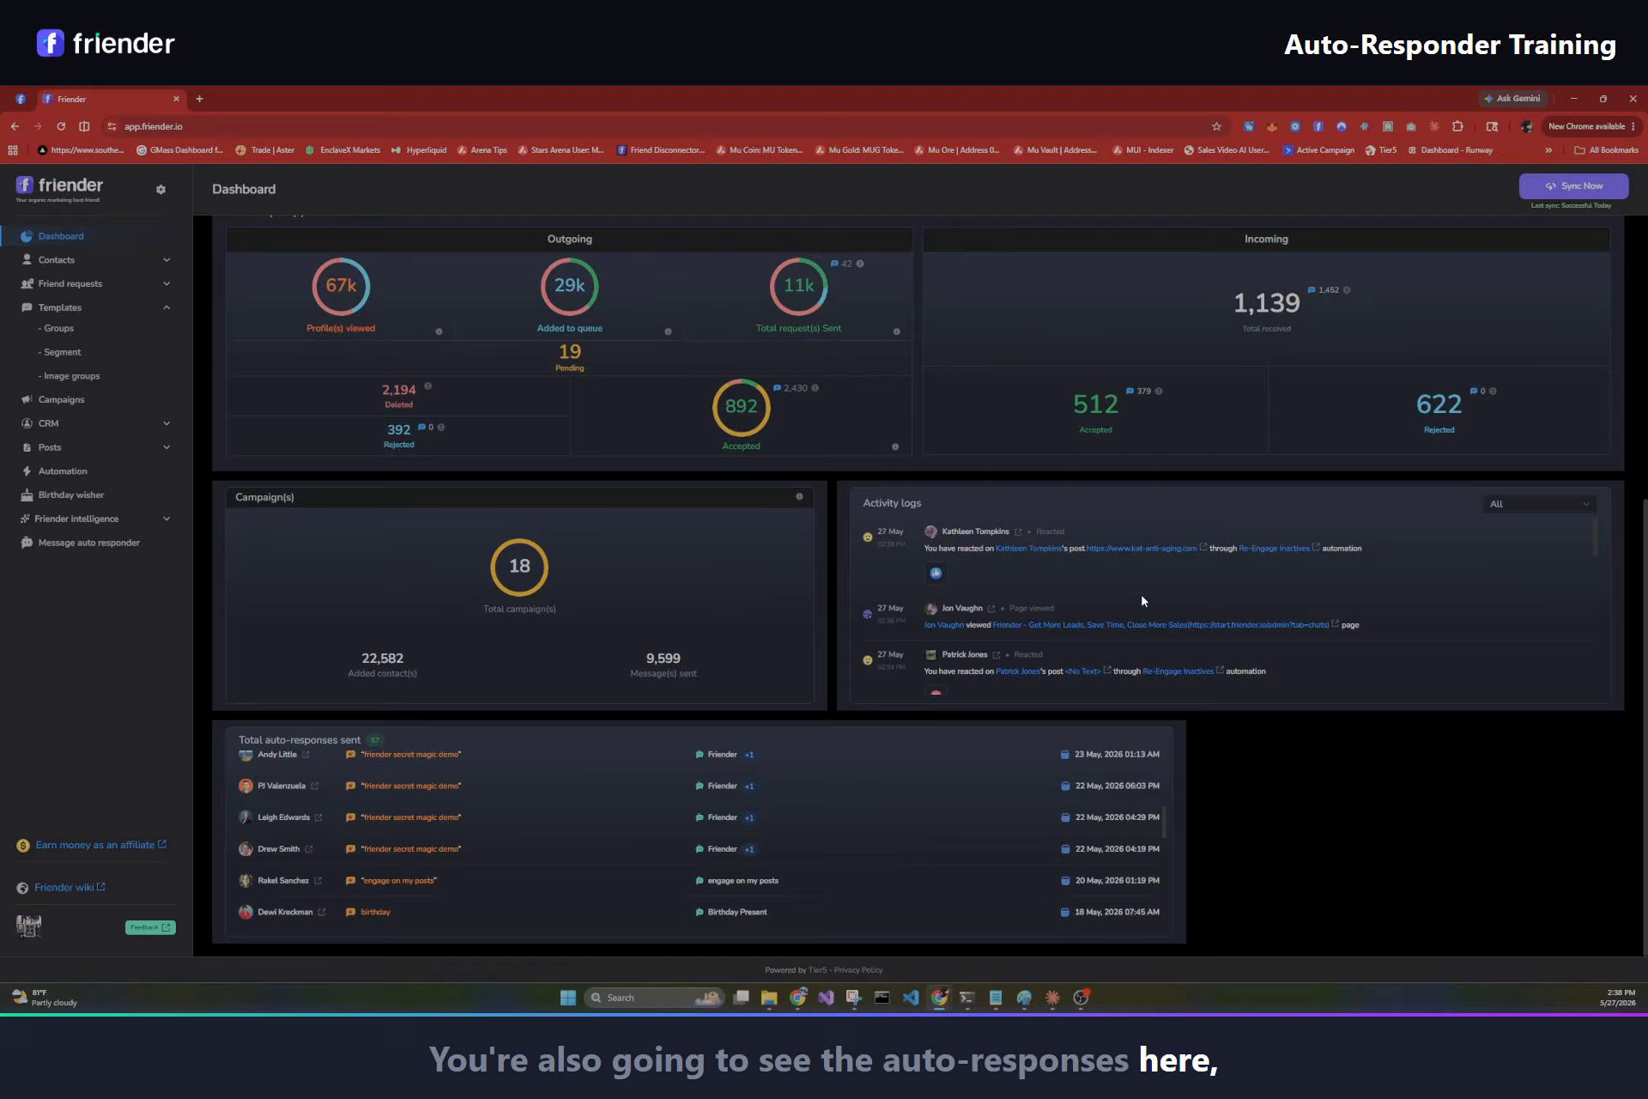
scroll(1100, 593, "down", 1)
scroll(1099, 589, "down", 1)
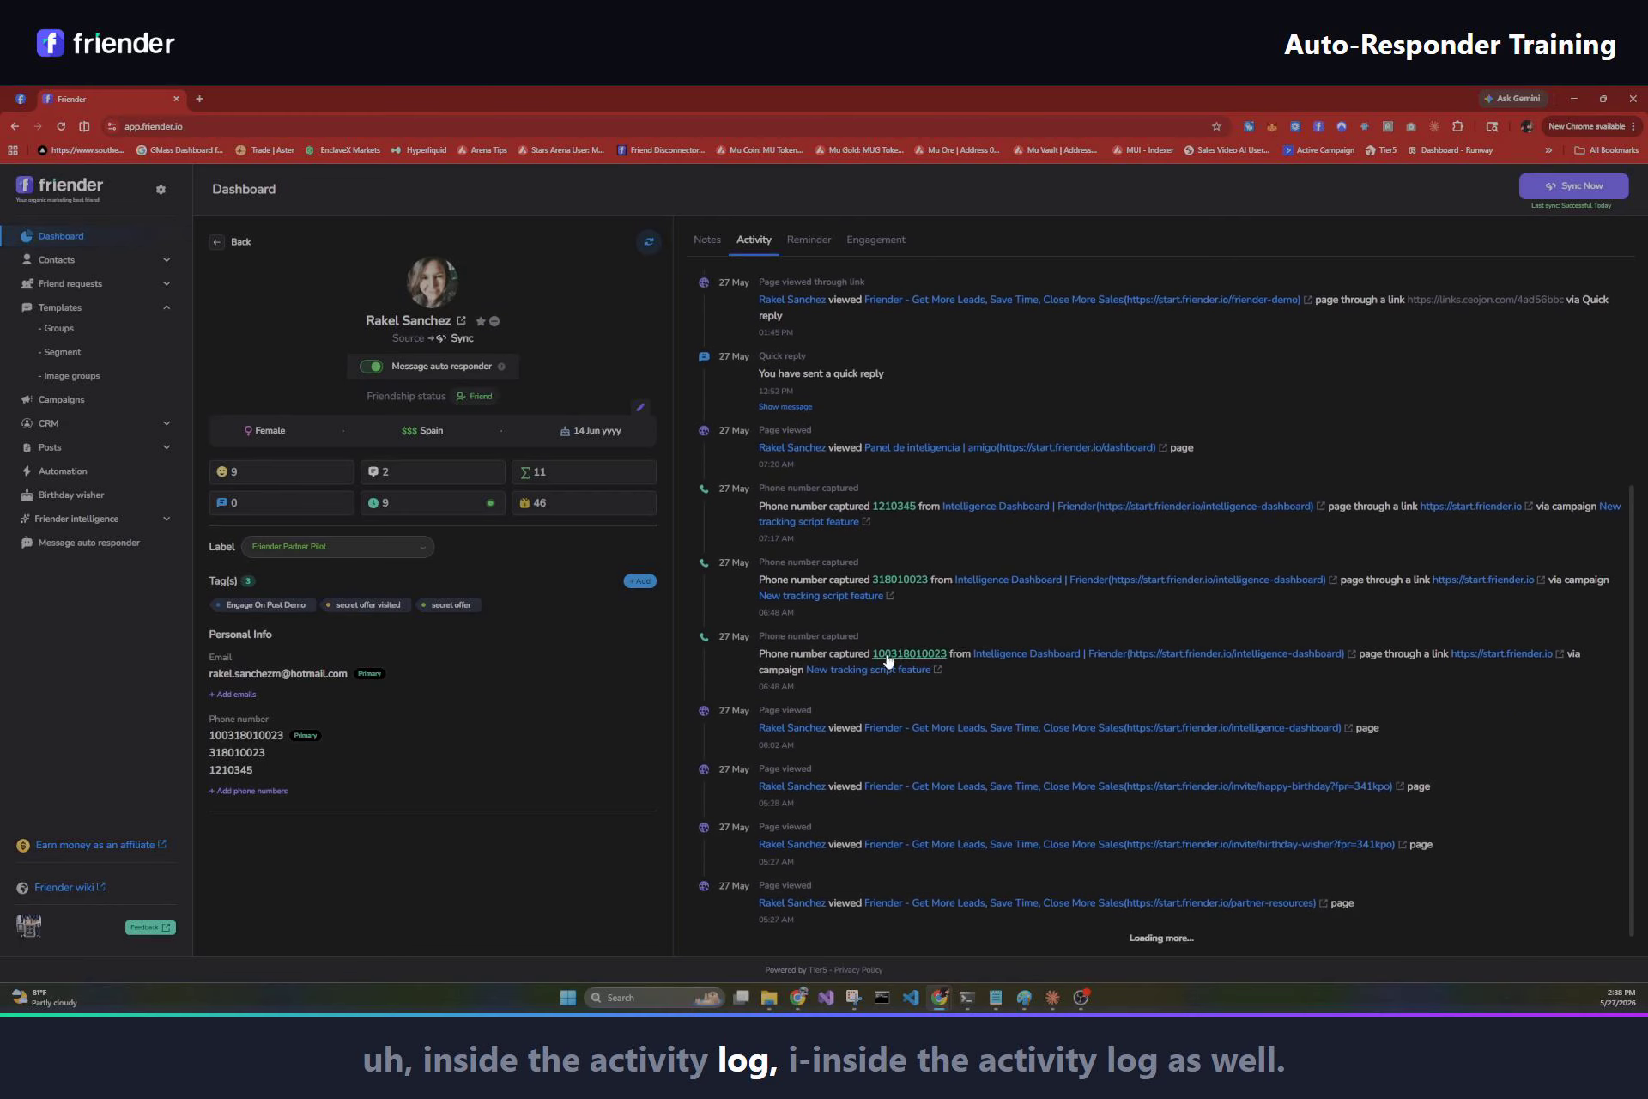
Examine the opened contact's activity history back to the auto respond message entry, and return to the dashboard.
scroll(891, 616, "down", 3)
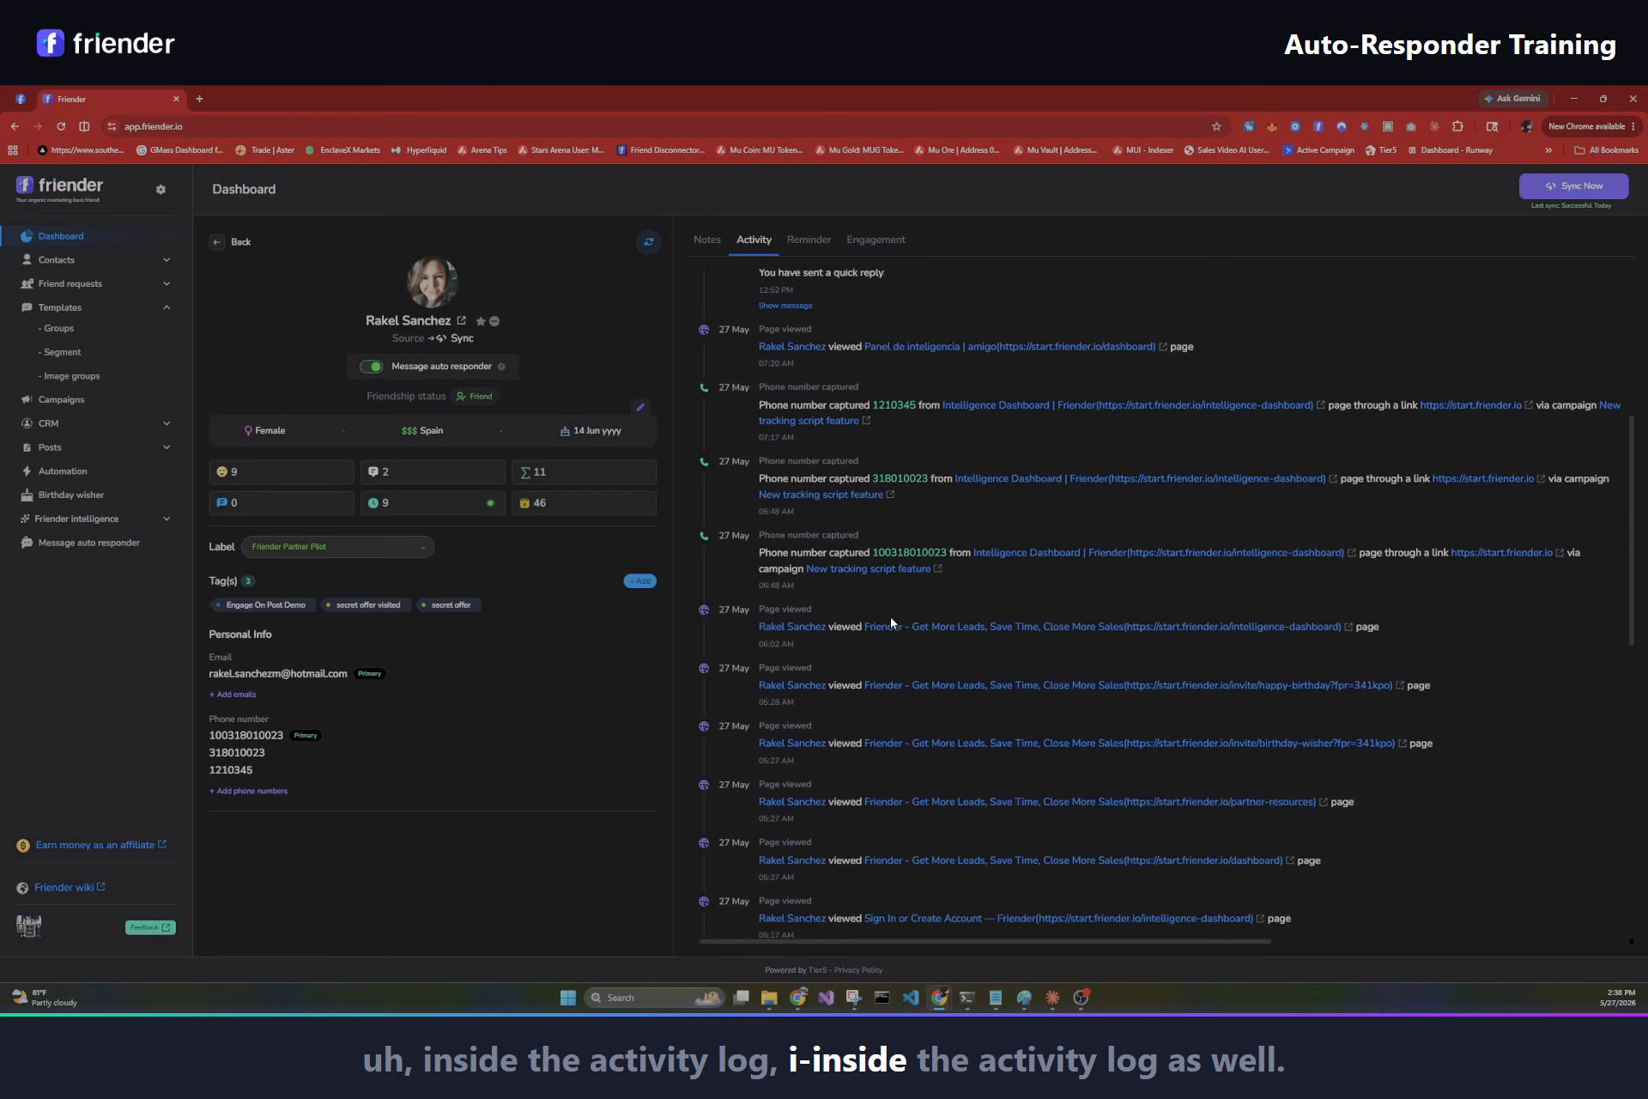
scroll(890, 618, "down", 3)
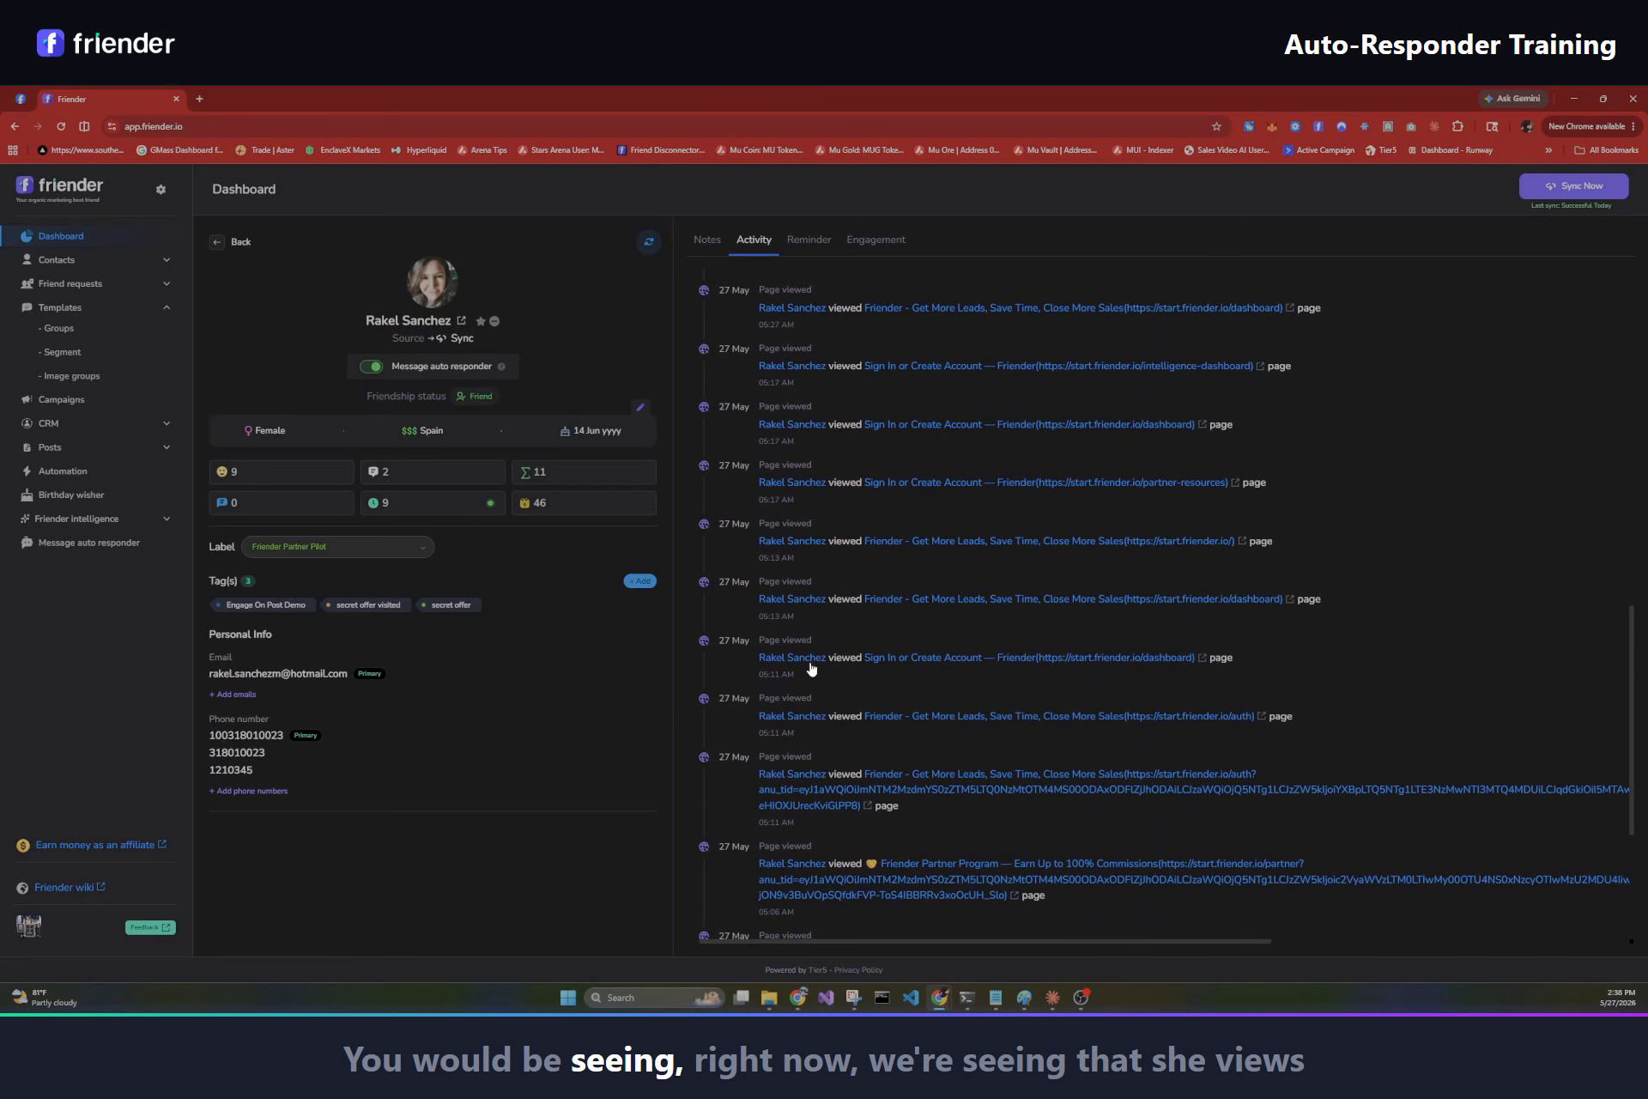
scroll(835, 711, "down", 1)
scroll(835, 706, "down", 3)
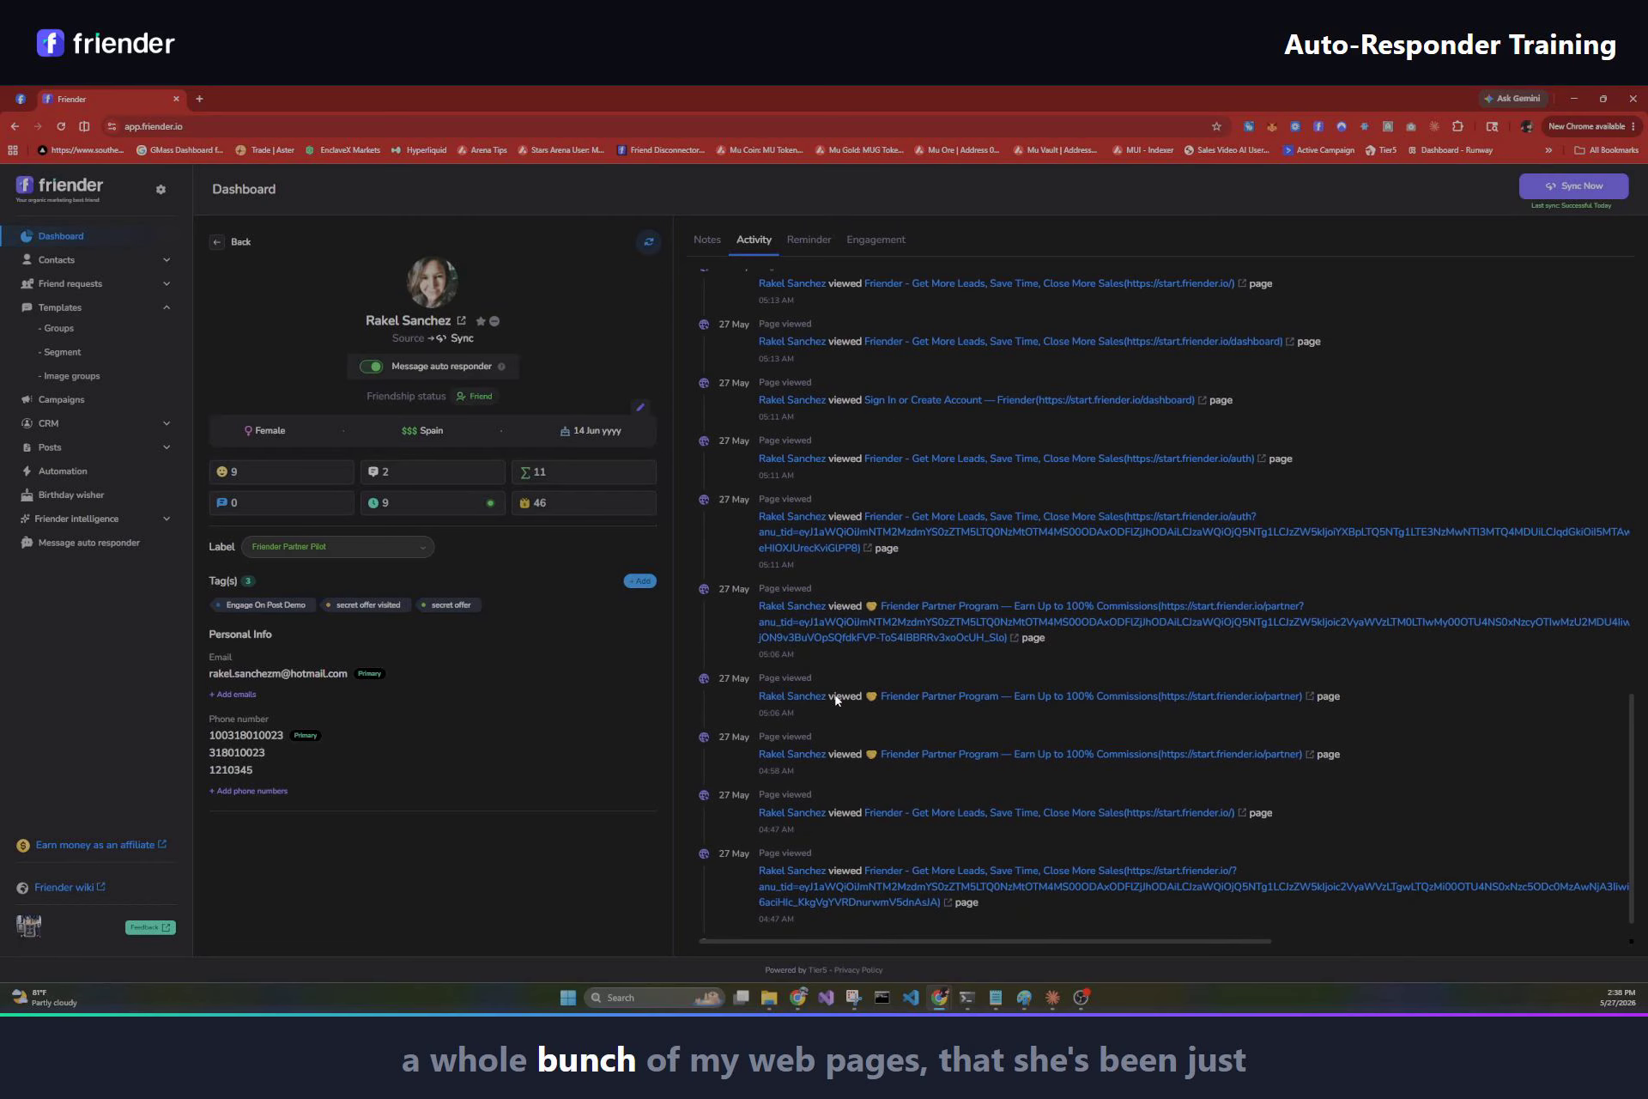
scroll(848, 667, "down", 5)
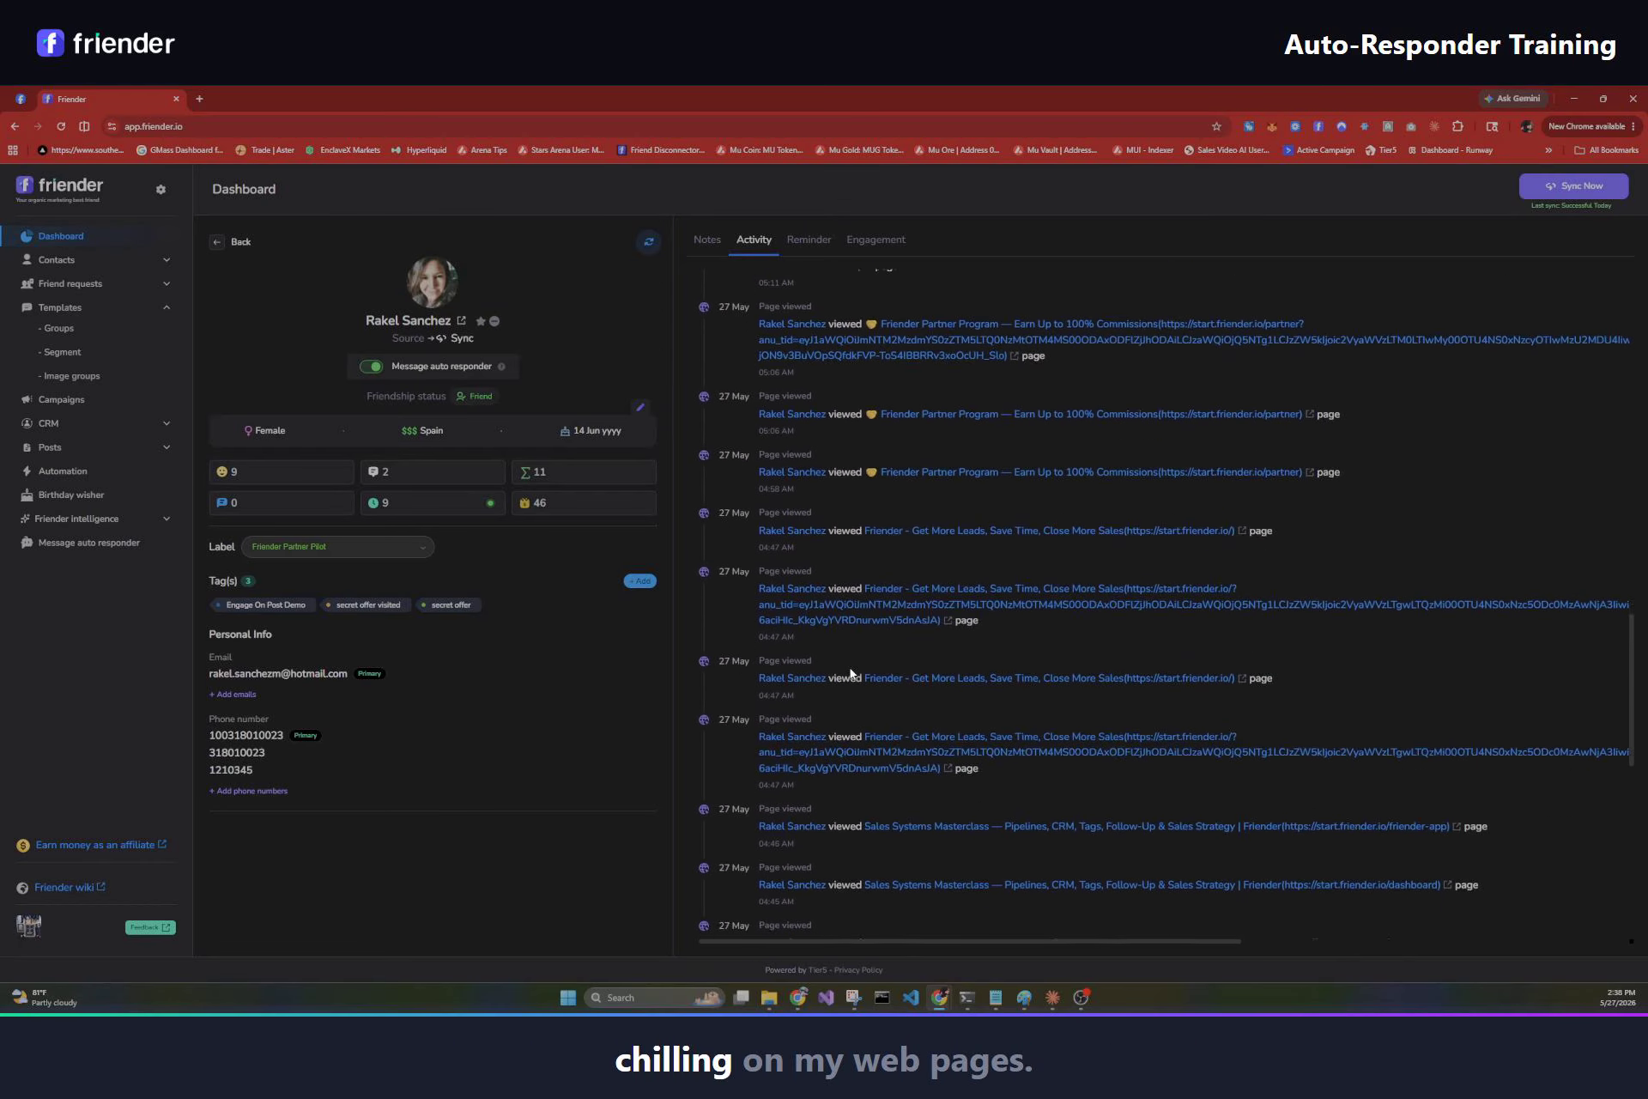
scroll(850, 670, "down", 8)
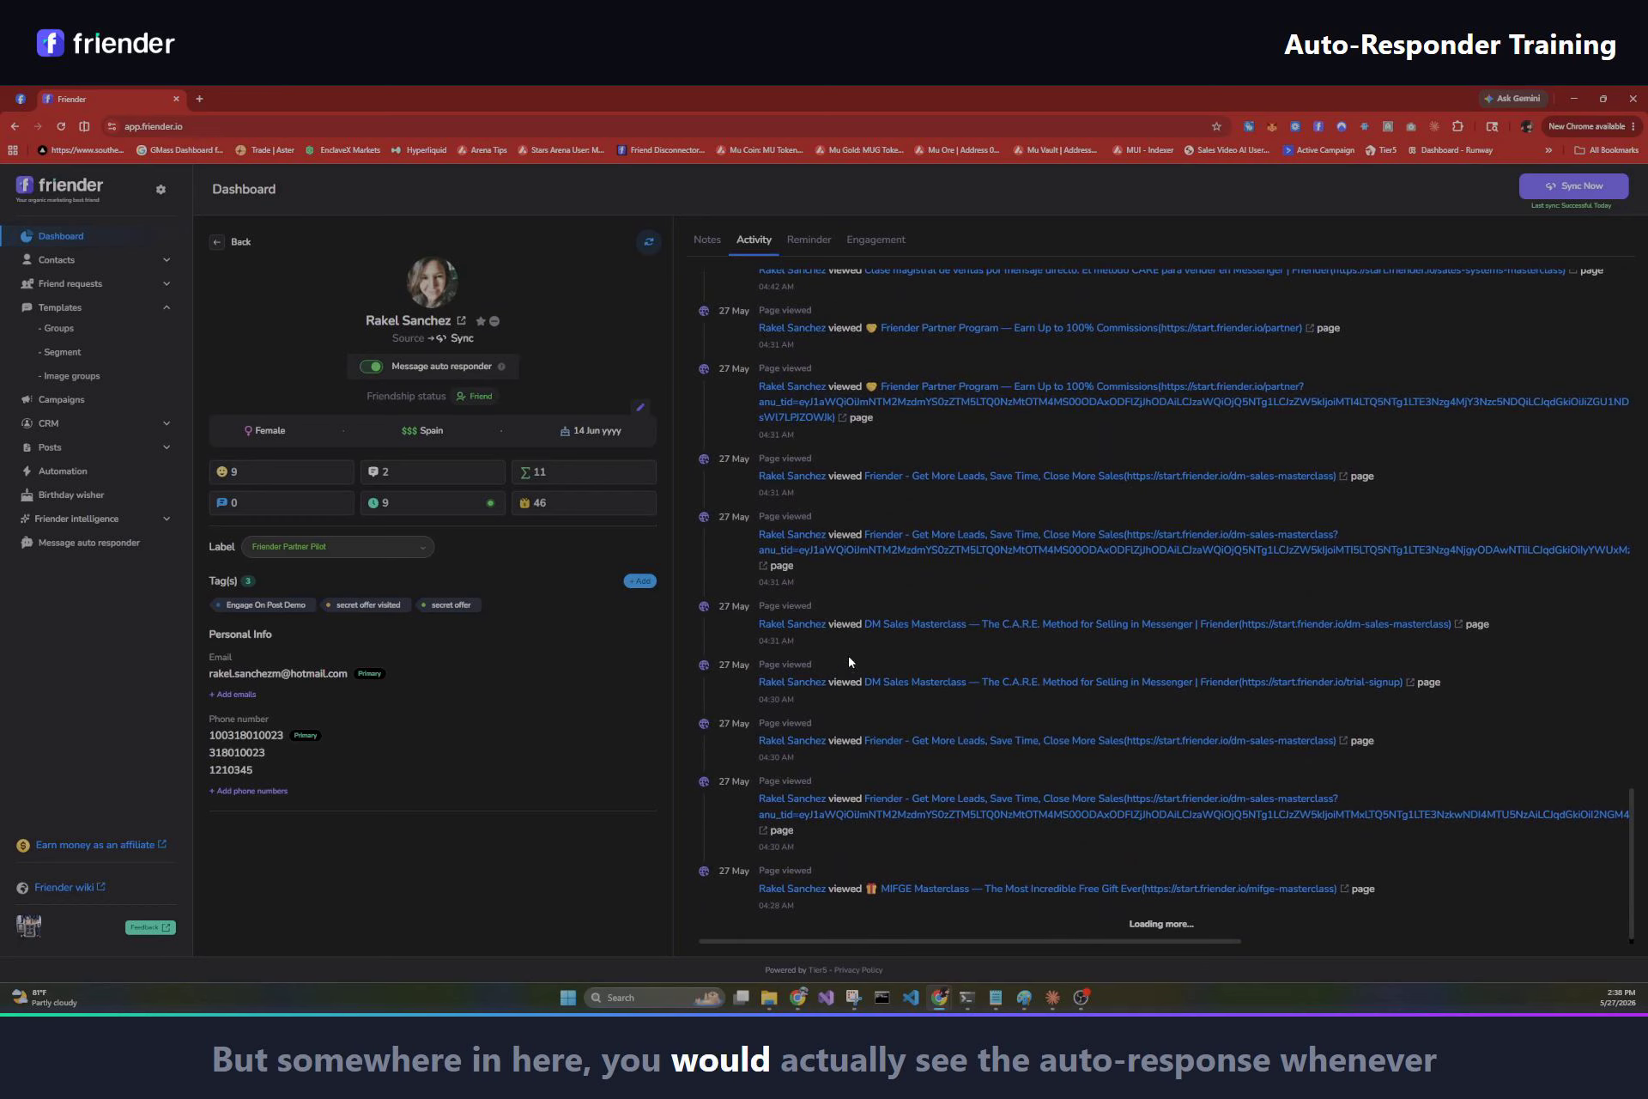
scroll(851, 623, "down", 8)
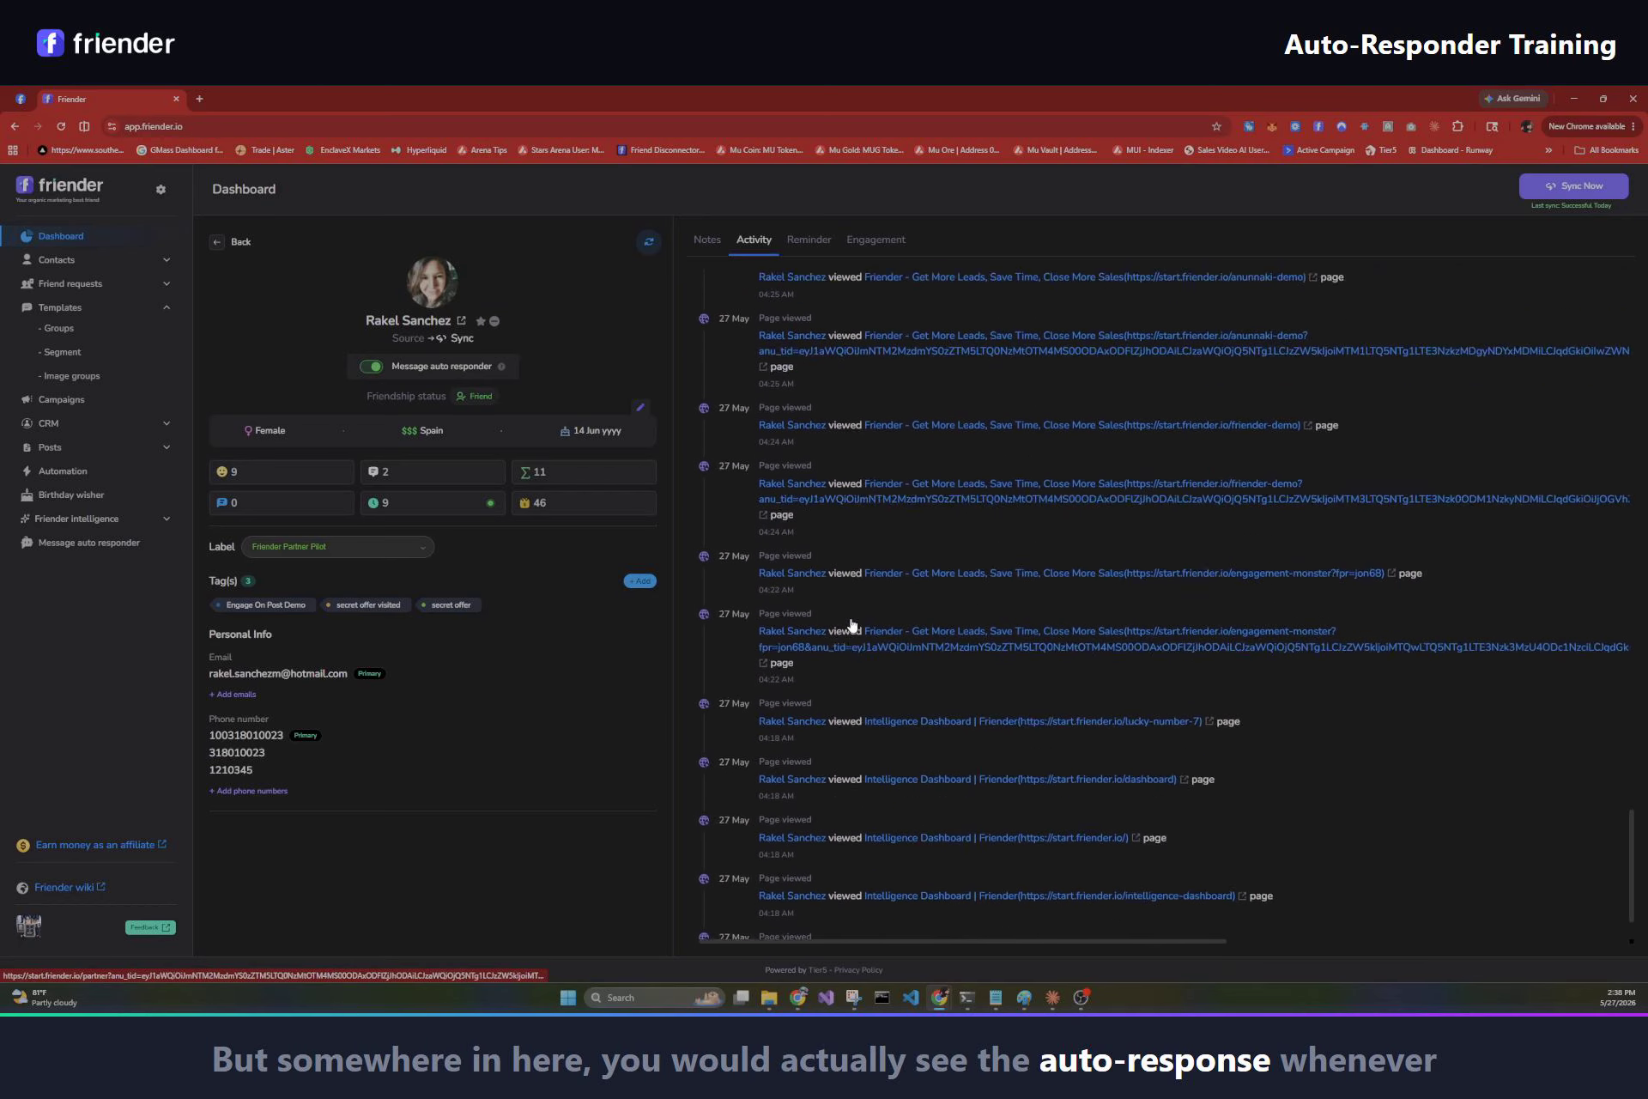
scroll(851, 623, "down", 10)
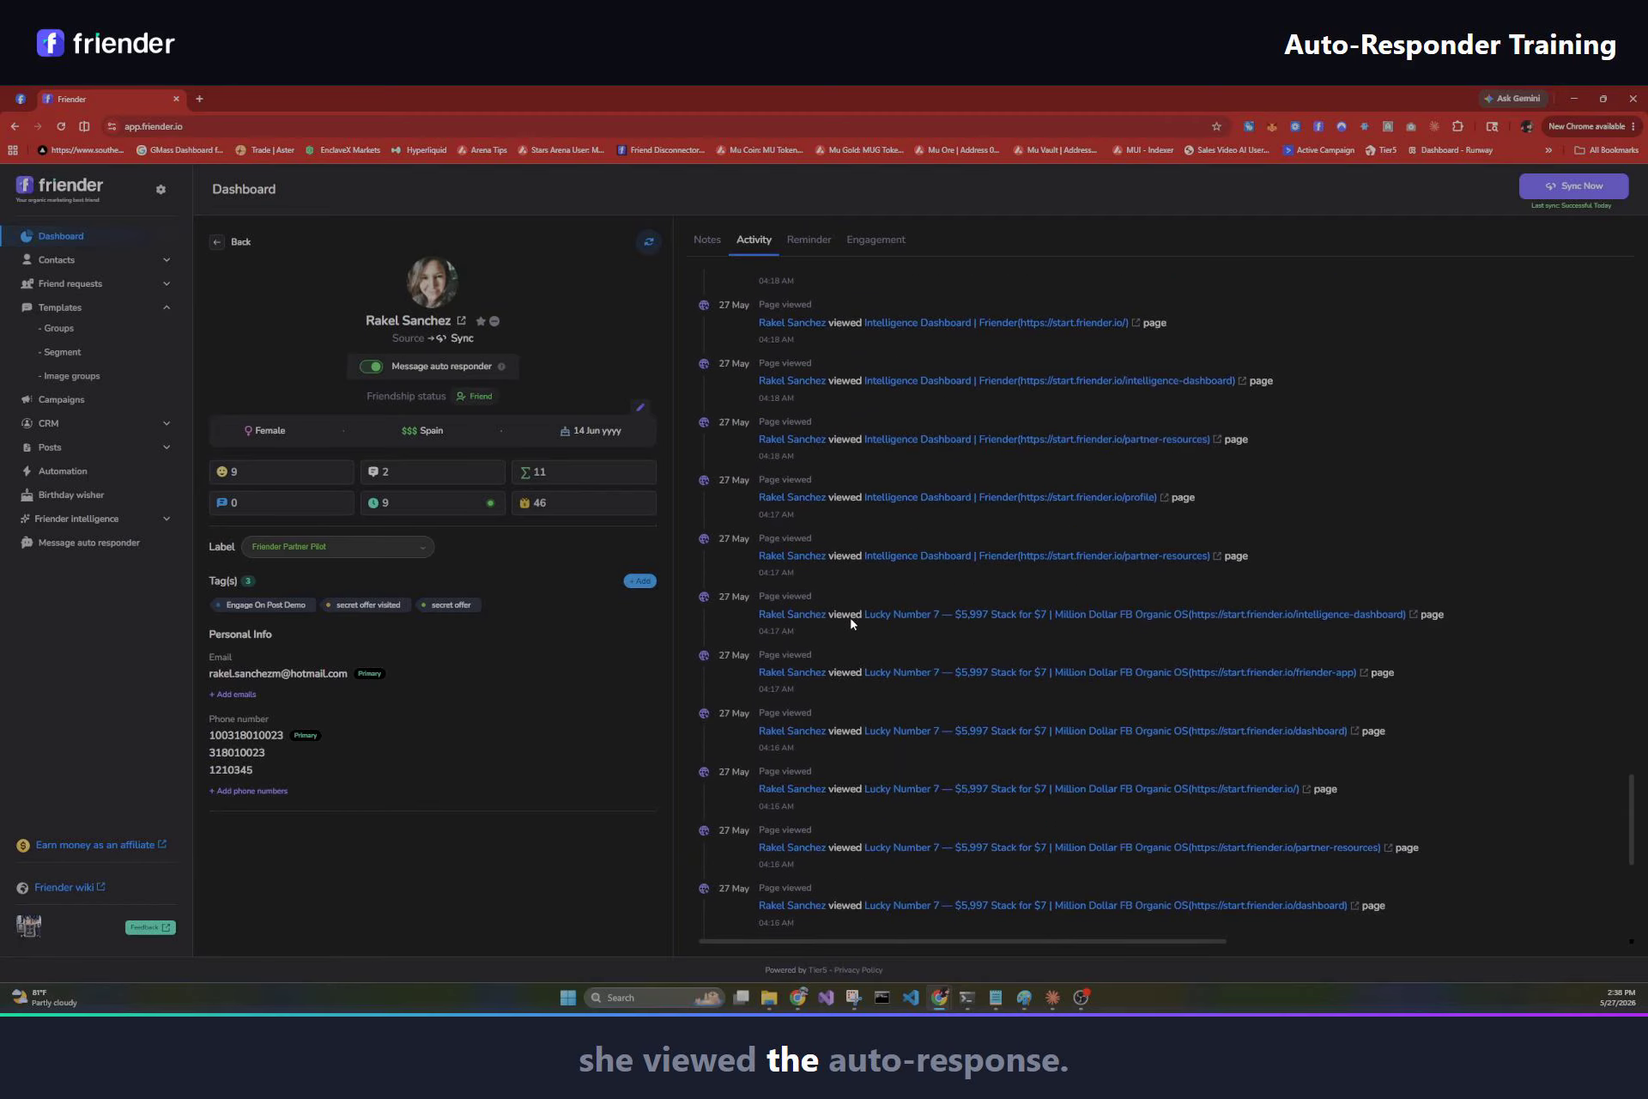
scroll(864, 620, "down", 1)
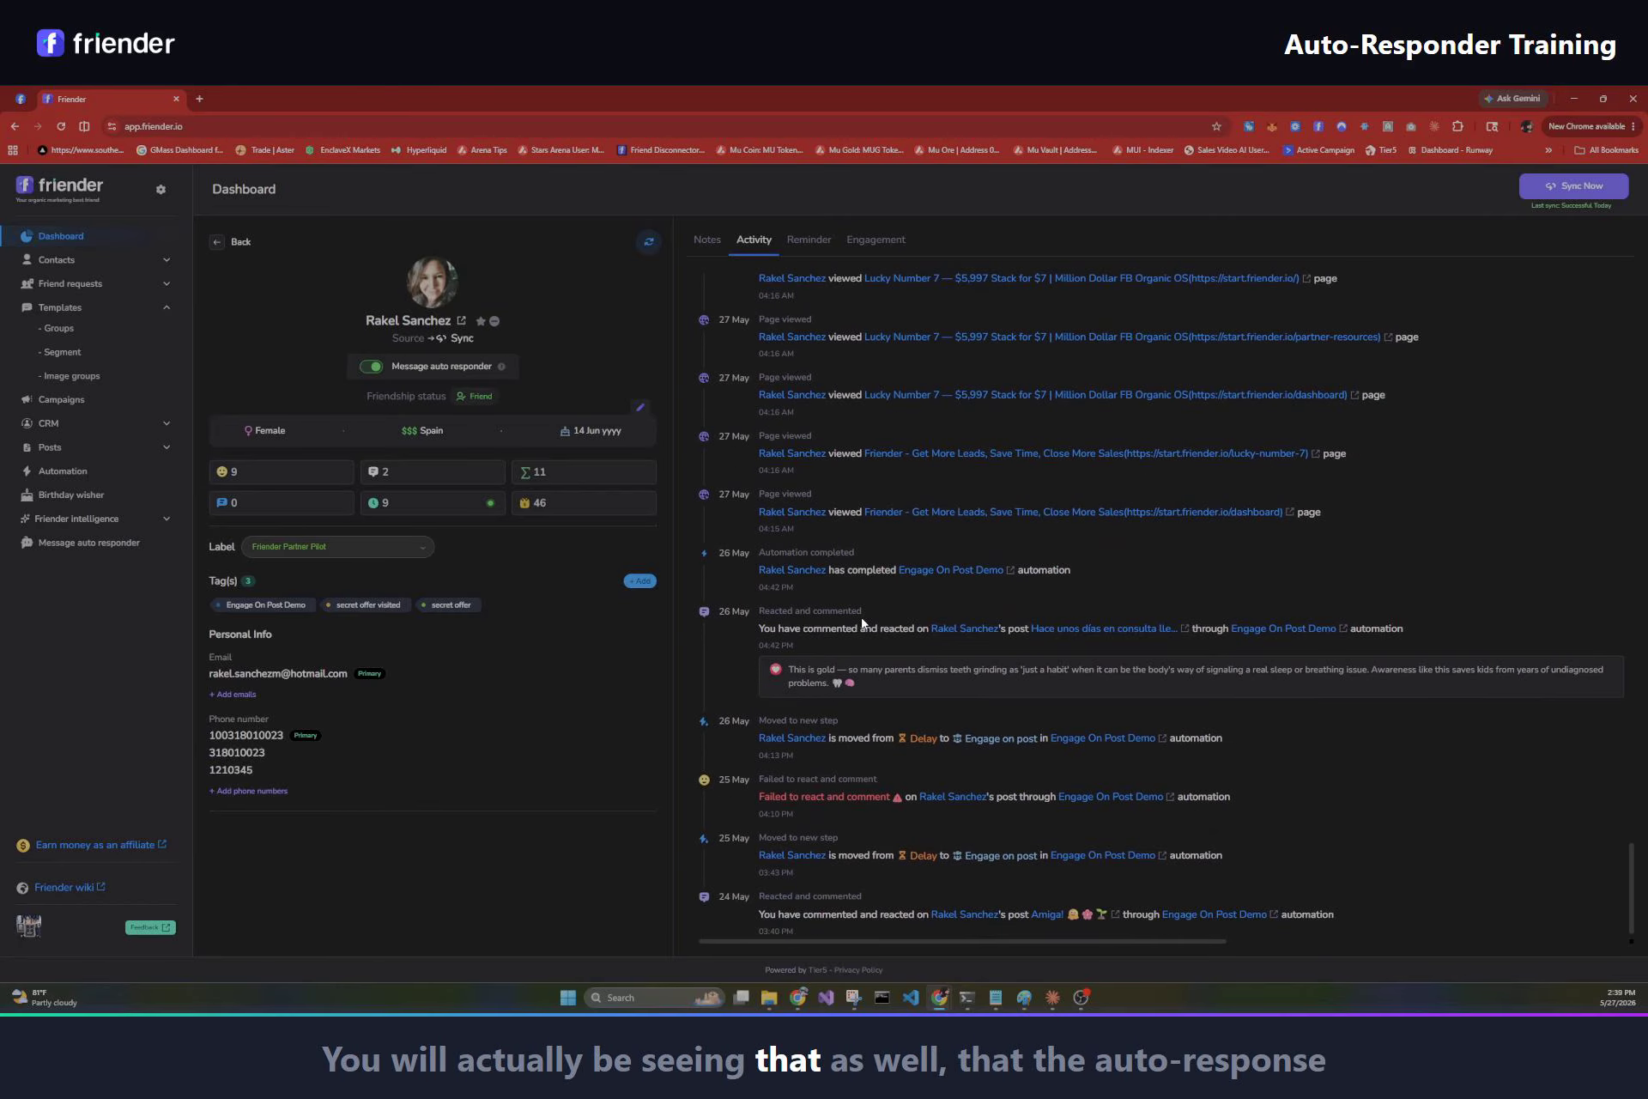
scroll(796, 738, "down", 5)
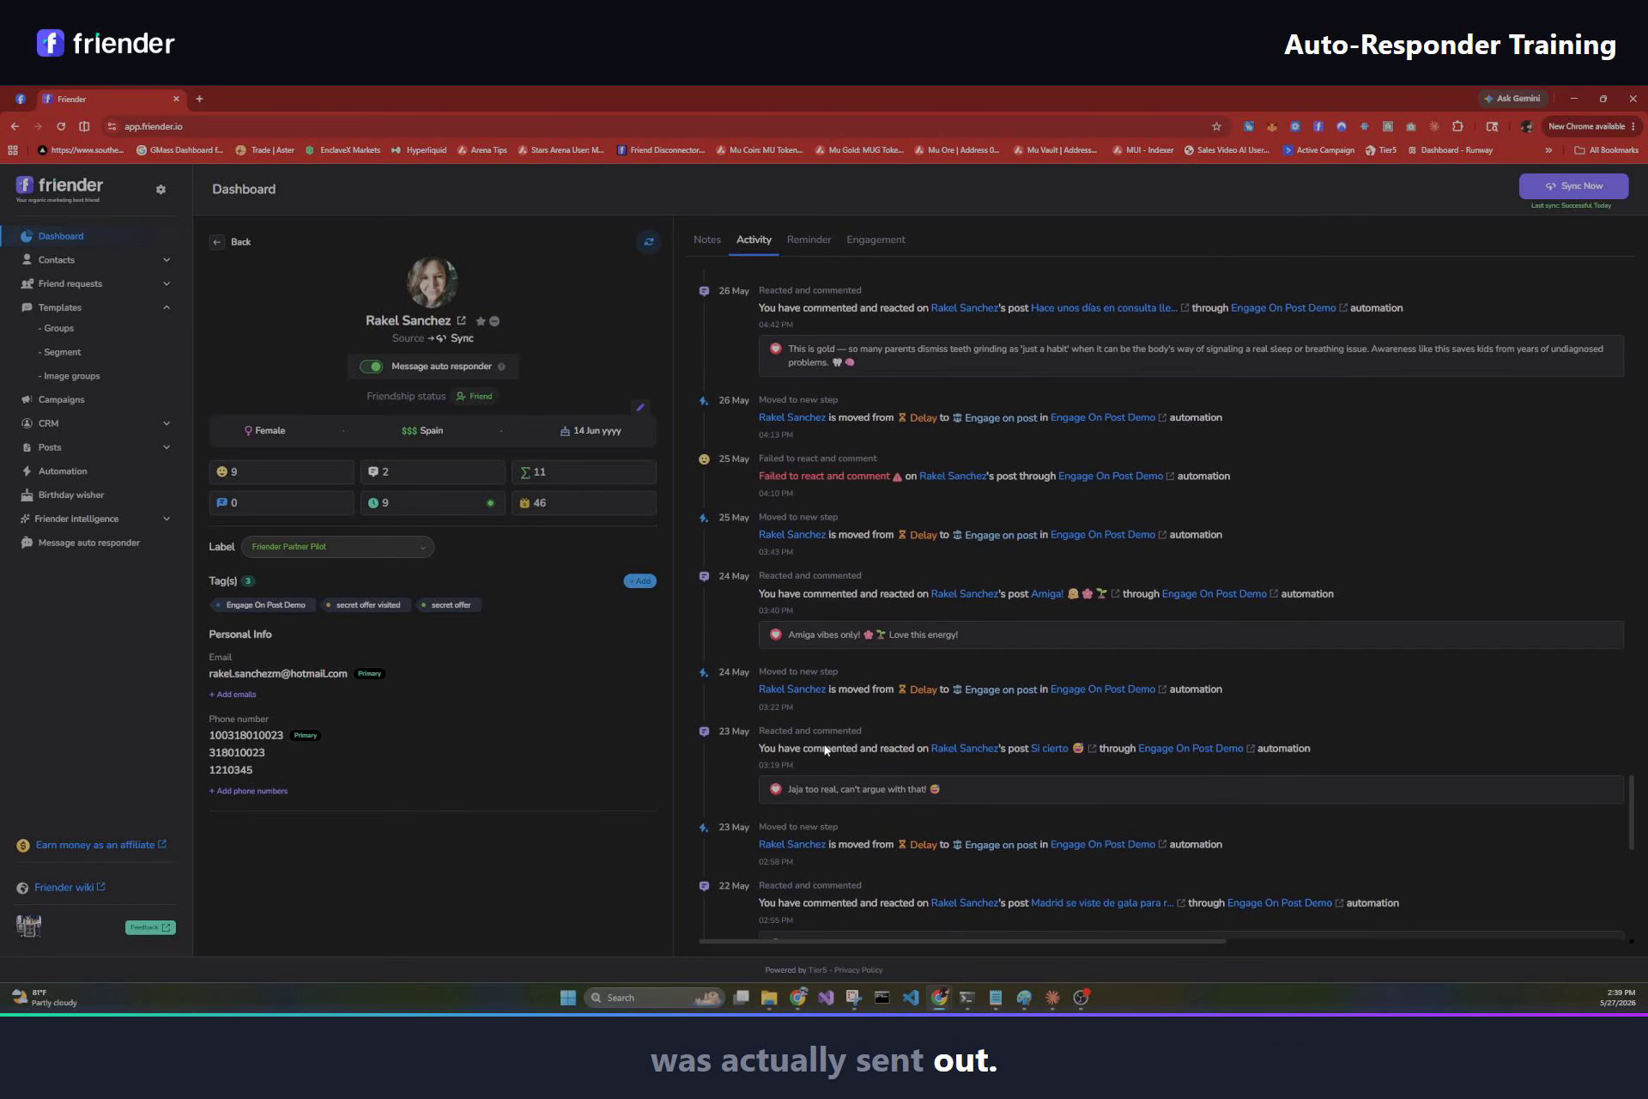
scroll(807, 726, "down", 6)
scroll(832, 743, "down", 4)
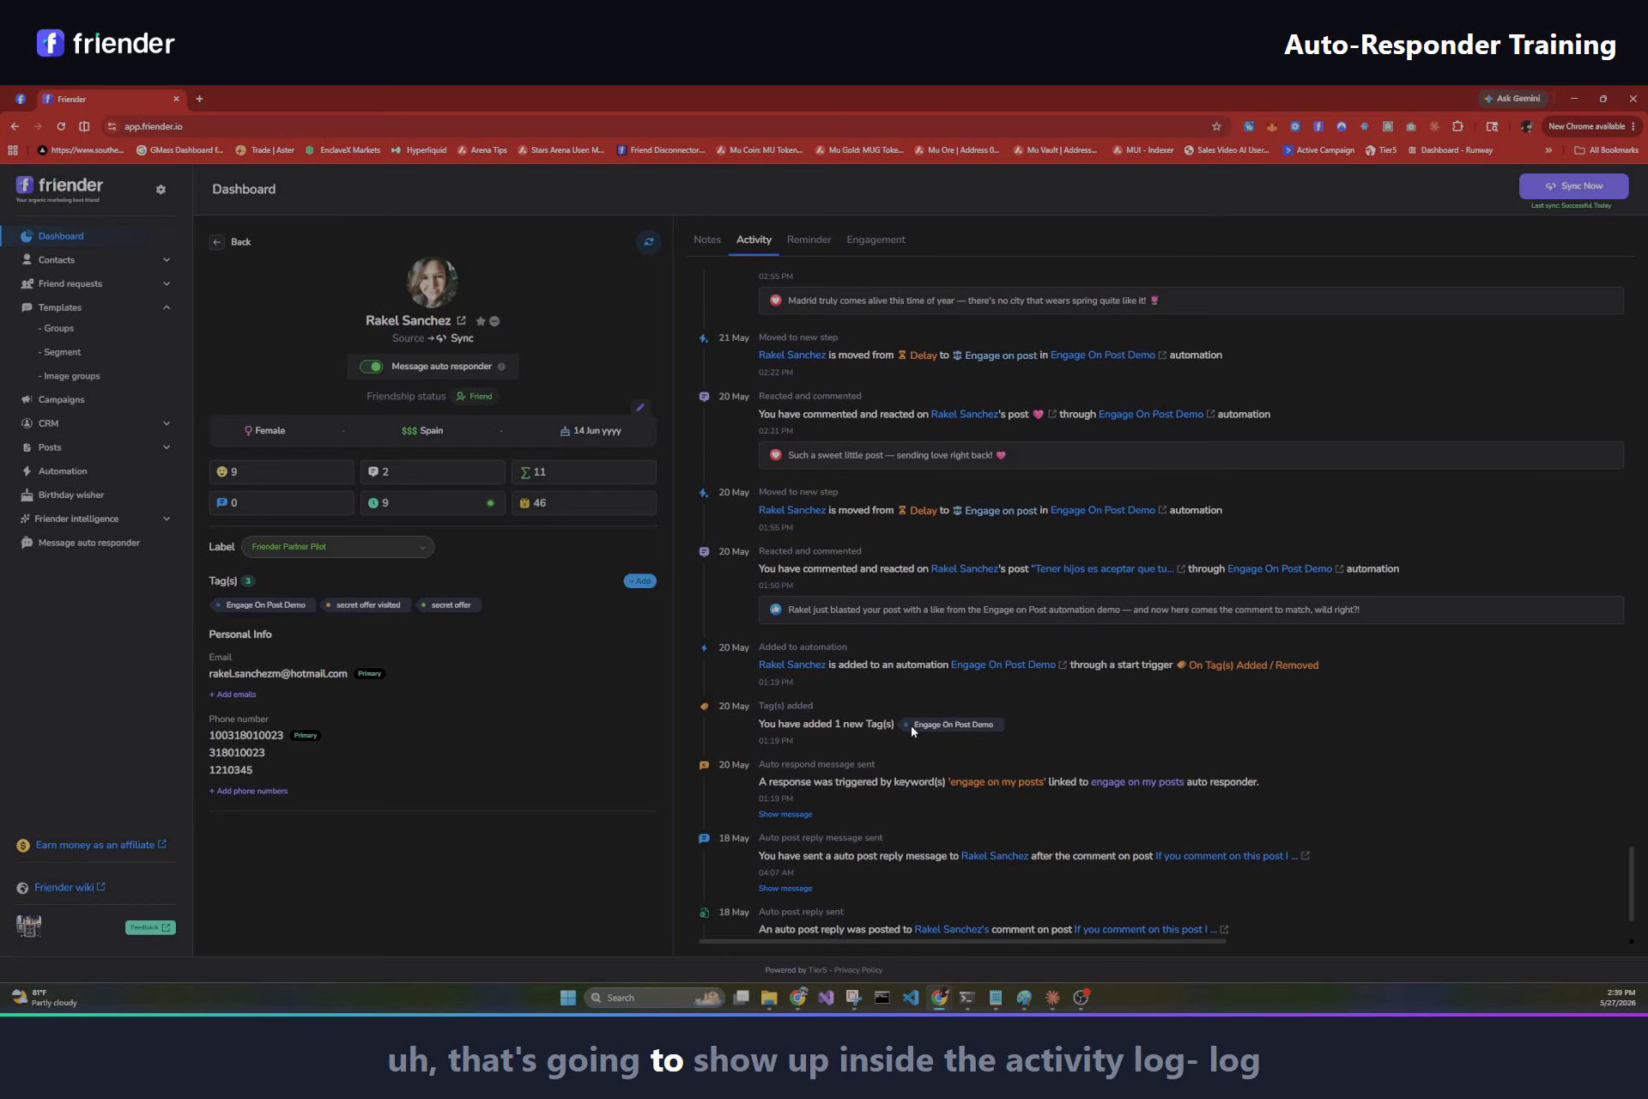
scroll(910, 724, "down", 2)
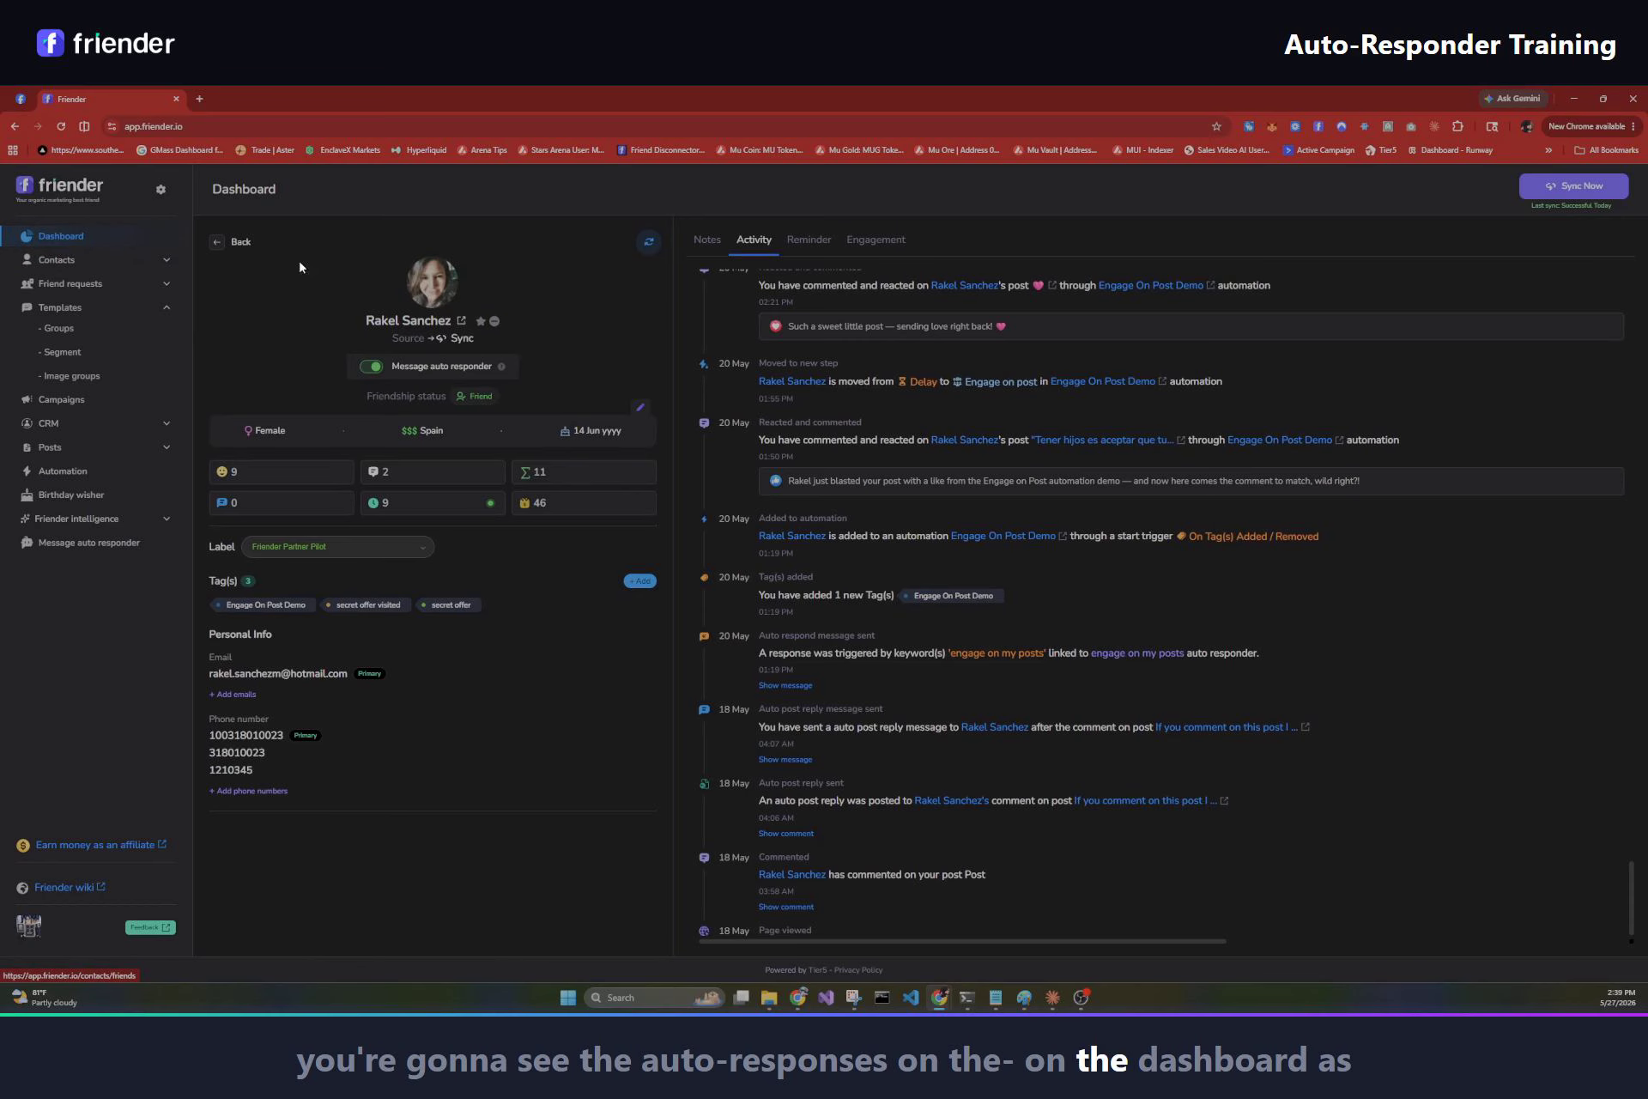
left_click(217, 241)
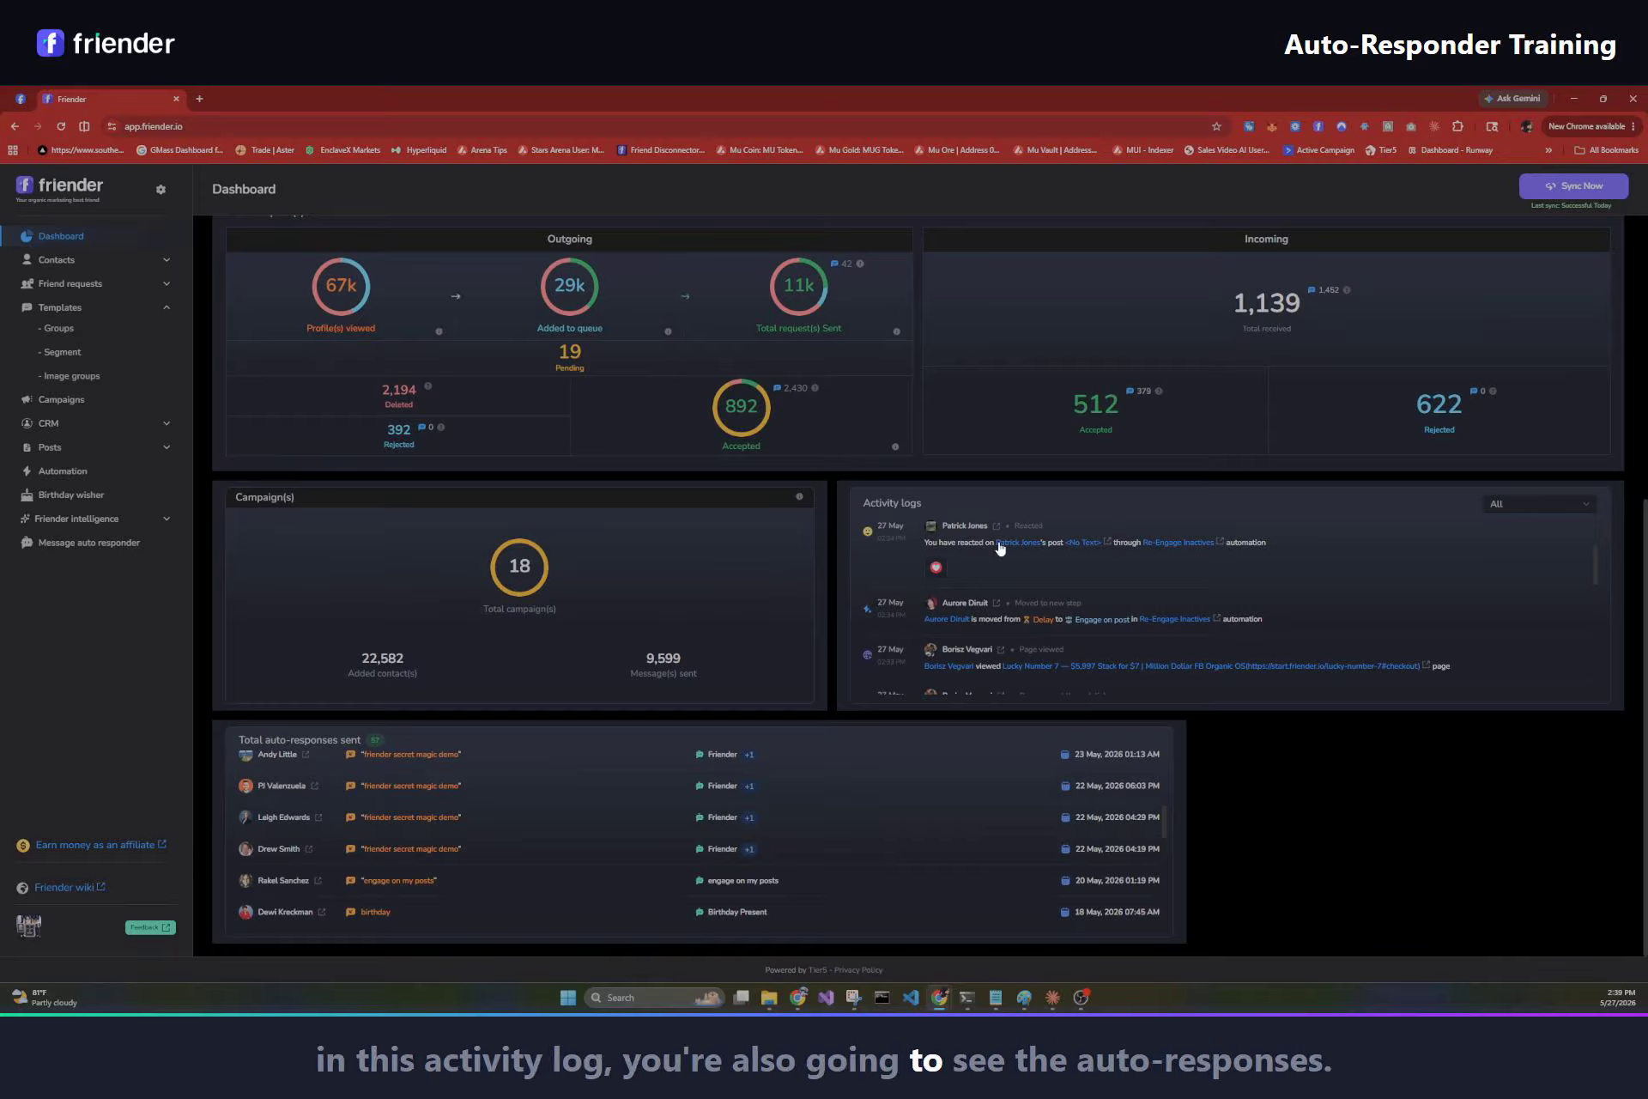
Open the message auto responder list and turn off the New Demo auto responder.
left_click(89, 542)
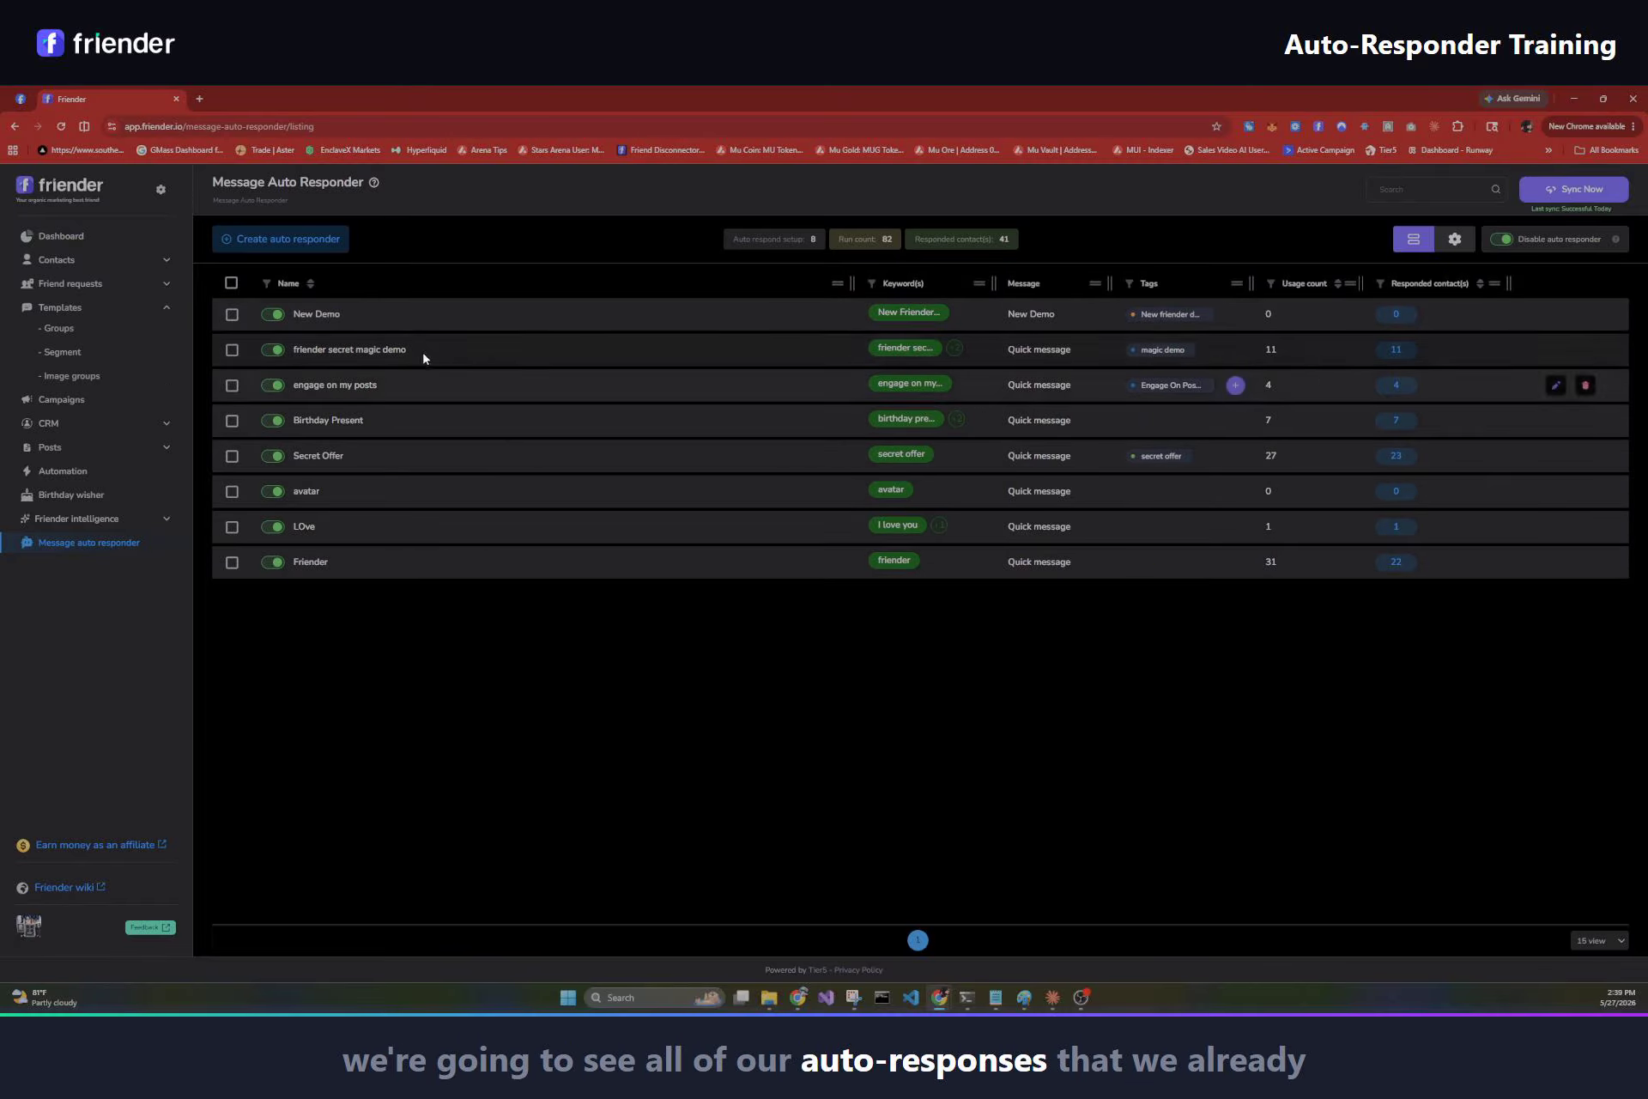
left_click(274, 315)
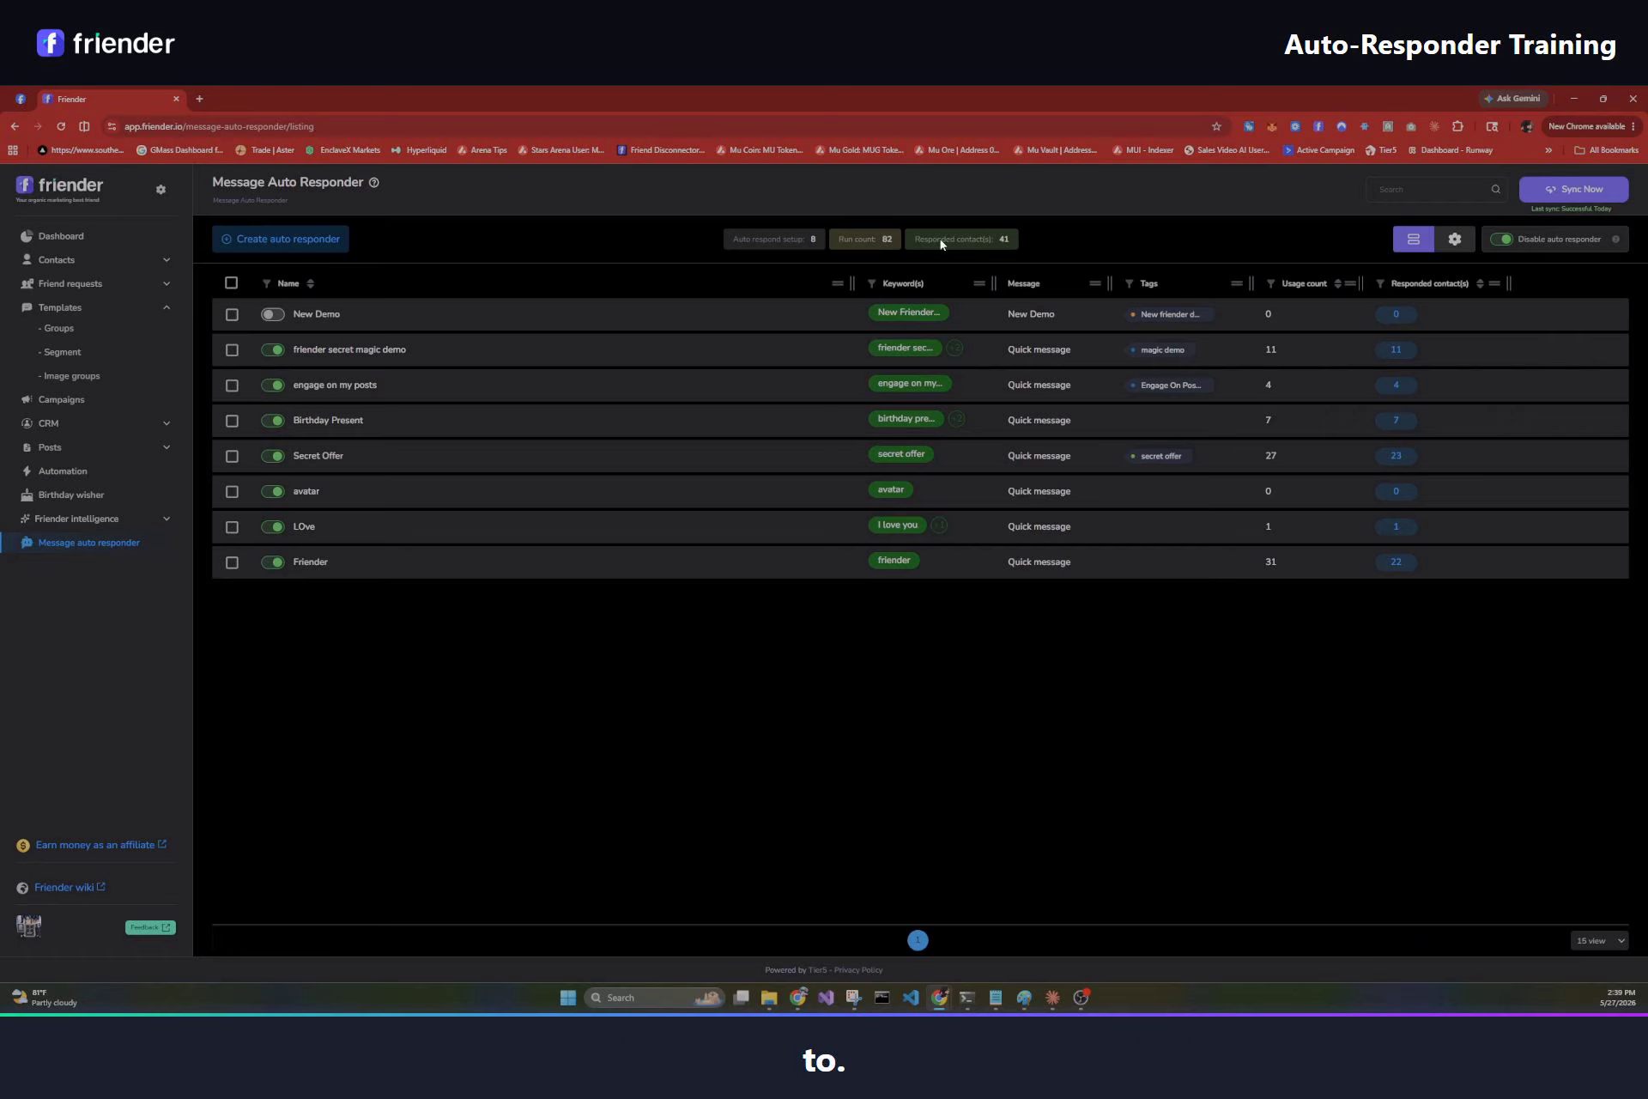
Review the auto responder's delay and default message settings alongside the list of keyword responders, ending on the settings.
left_click(1455, 239)
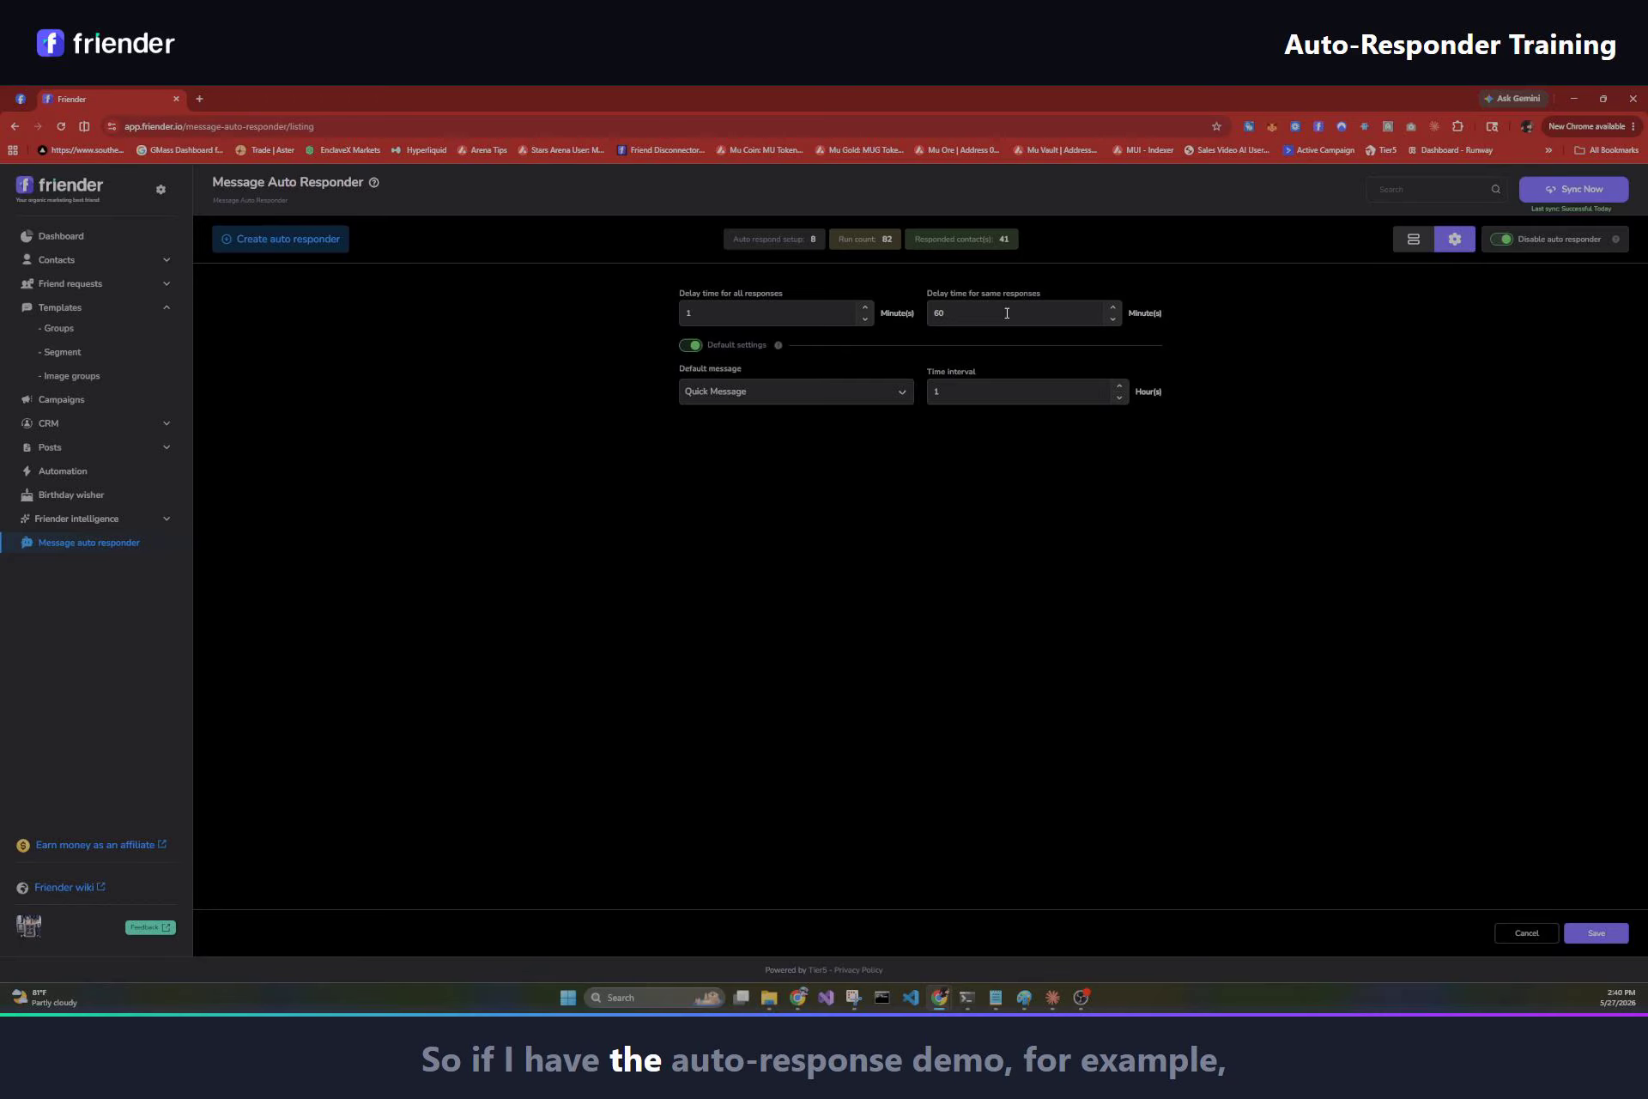
left_click(1414, 241)
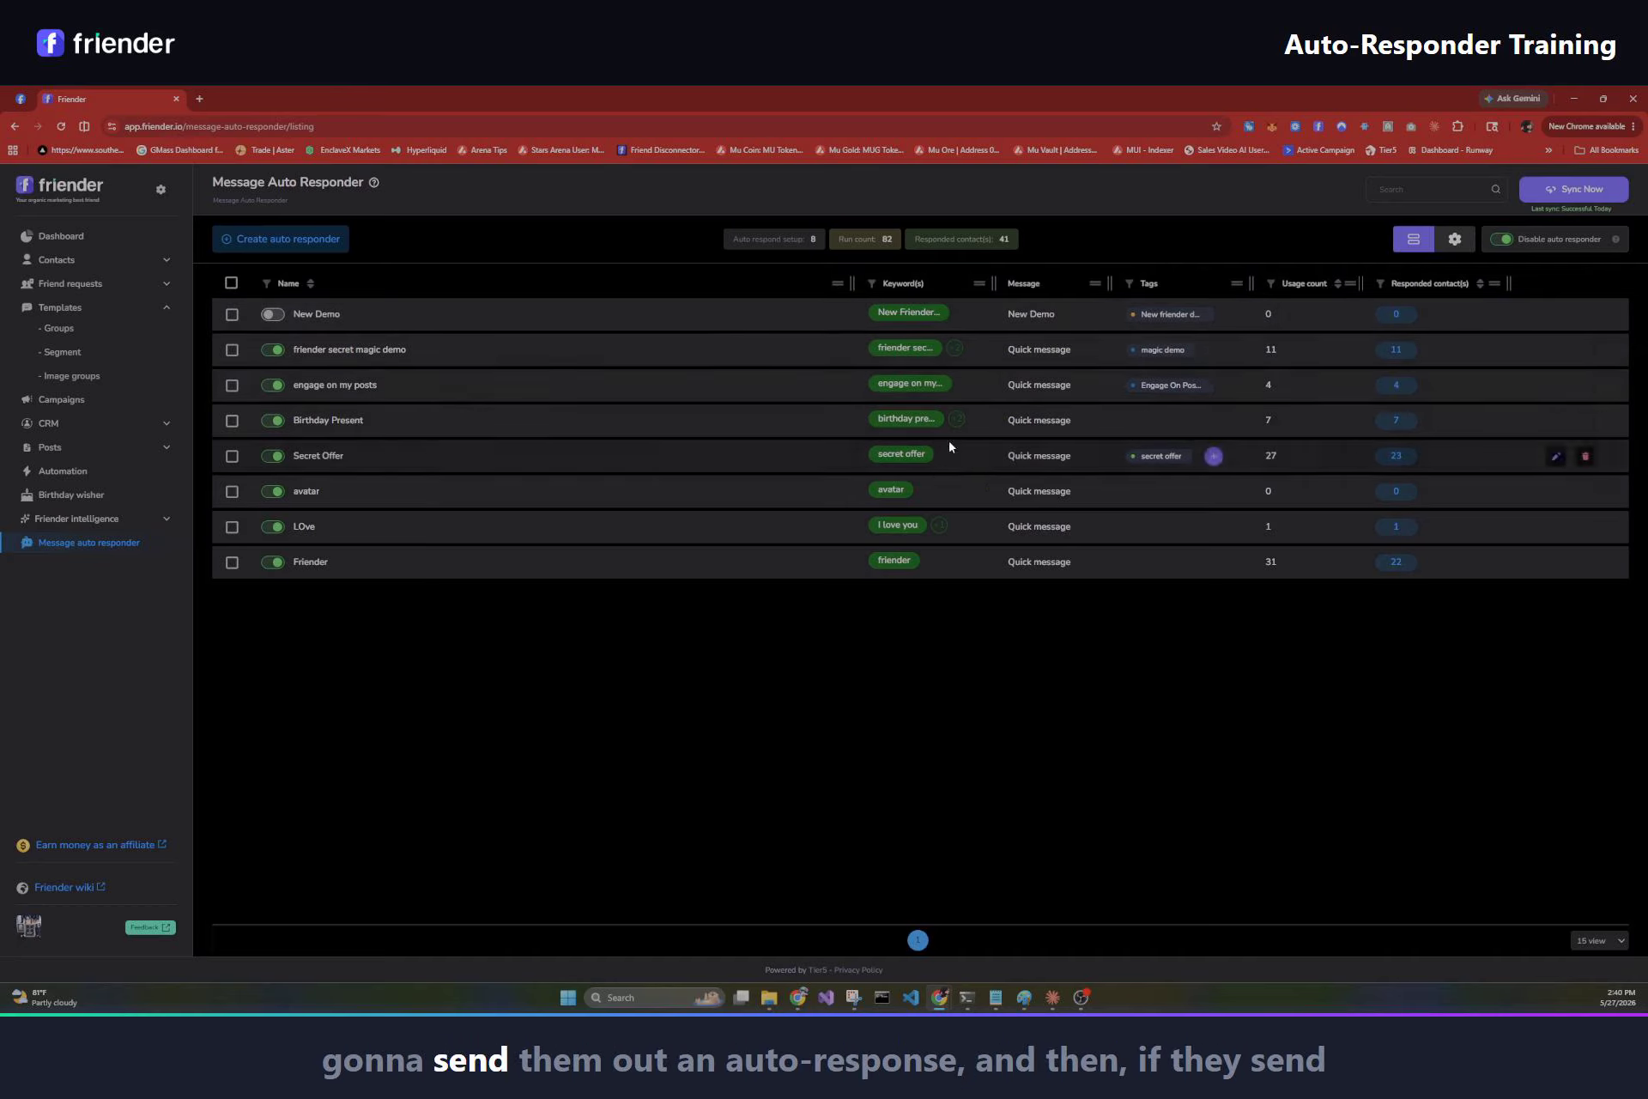
left_click(1459, 244)
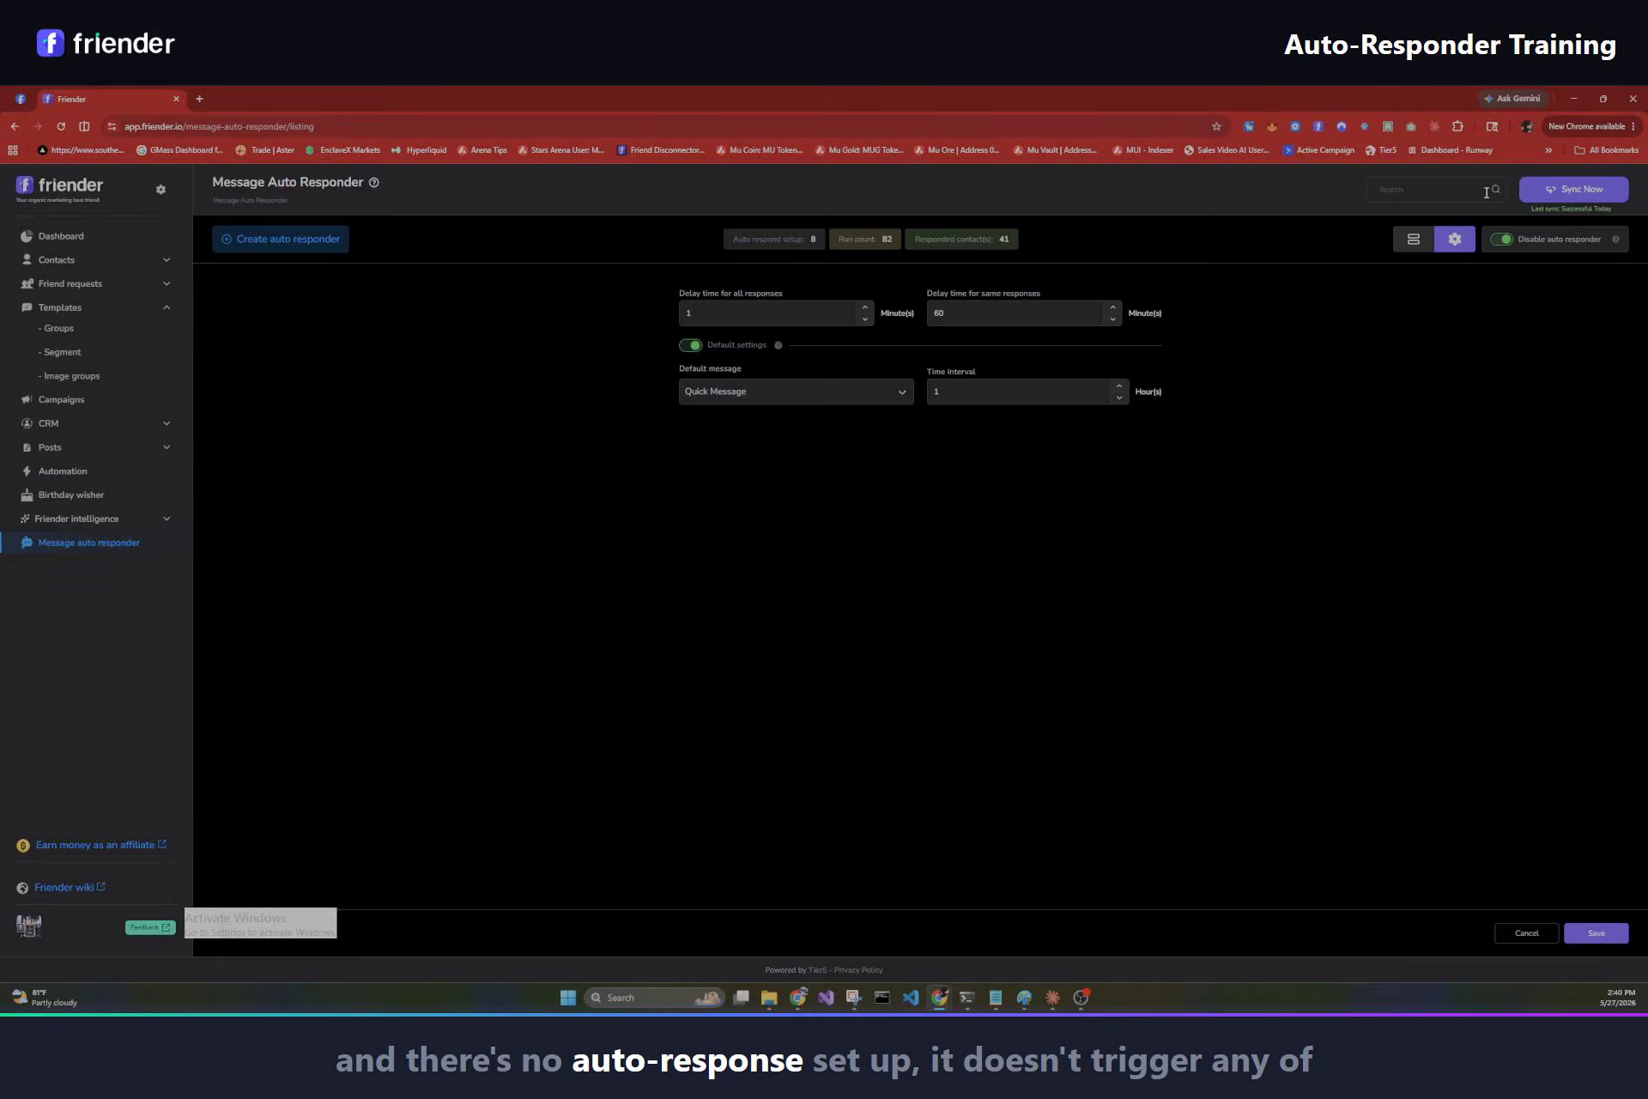
left_click(1409, 244)
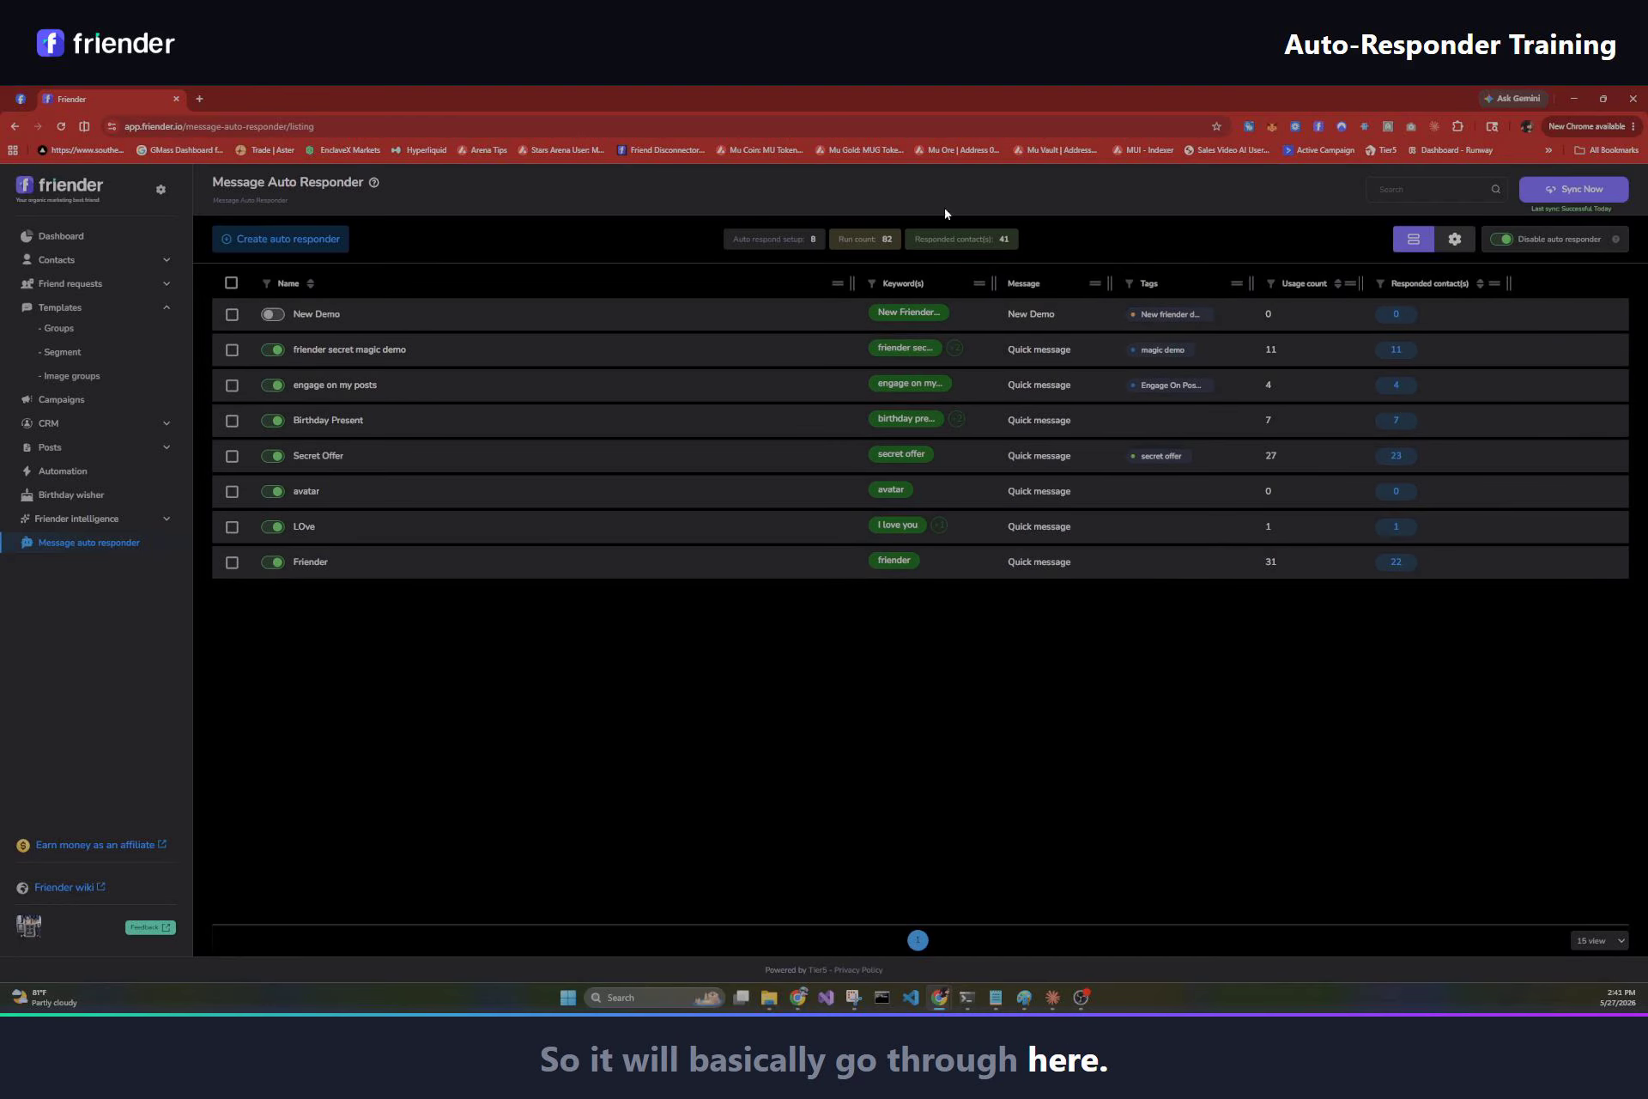
left_click(1448, 243)
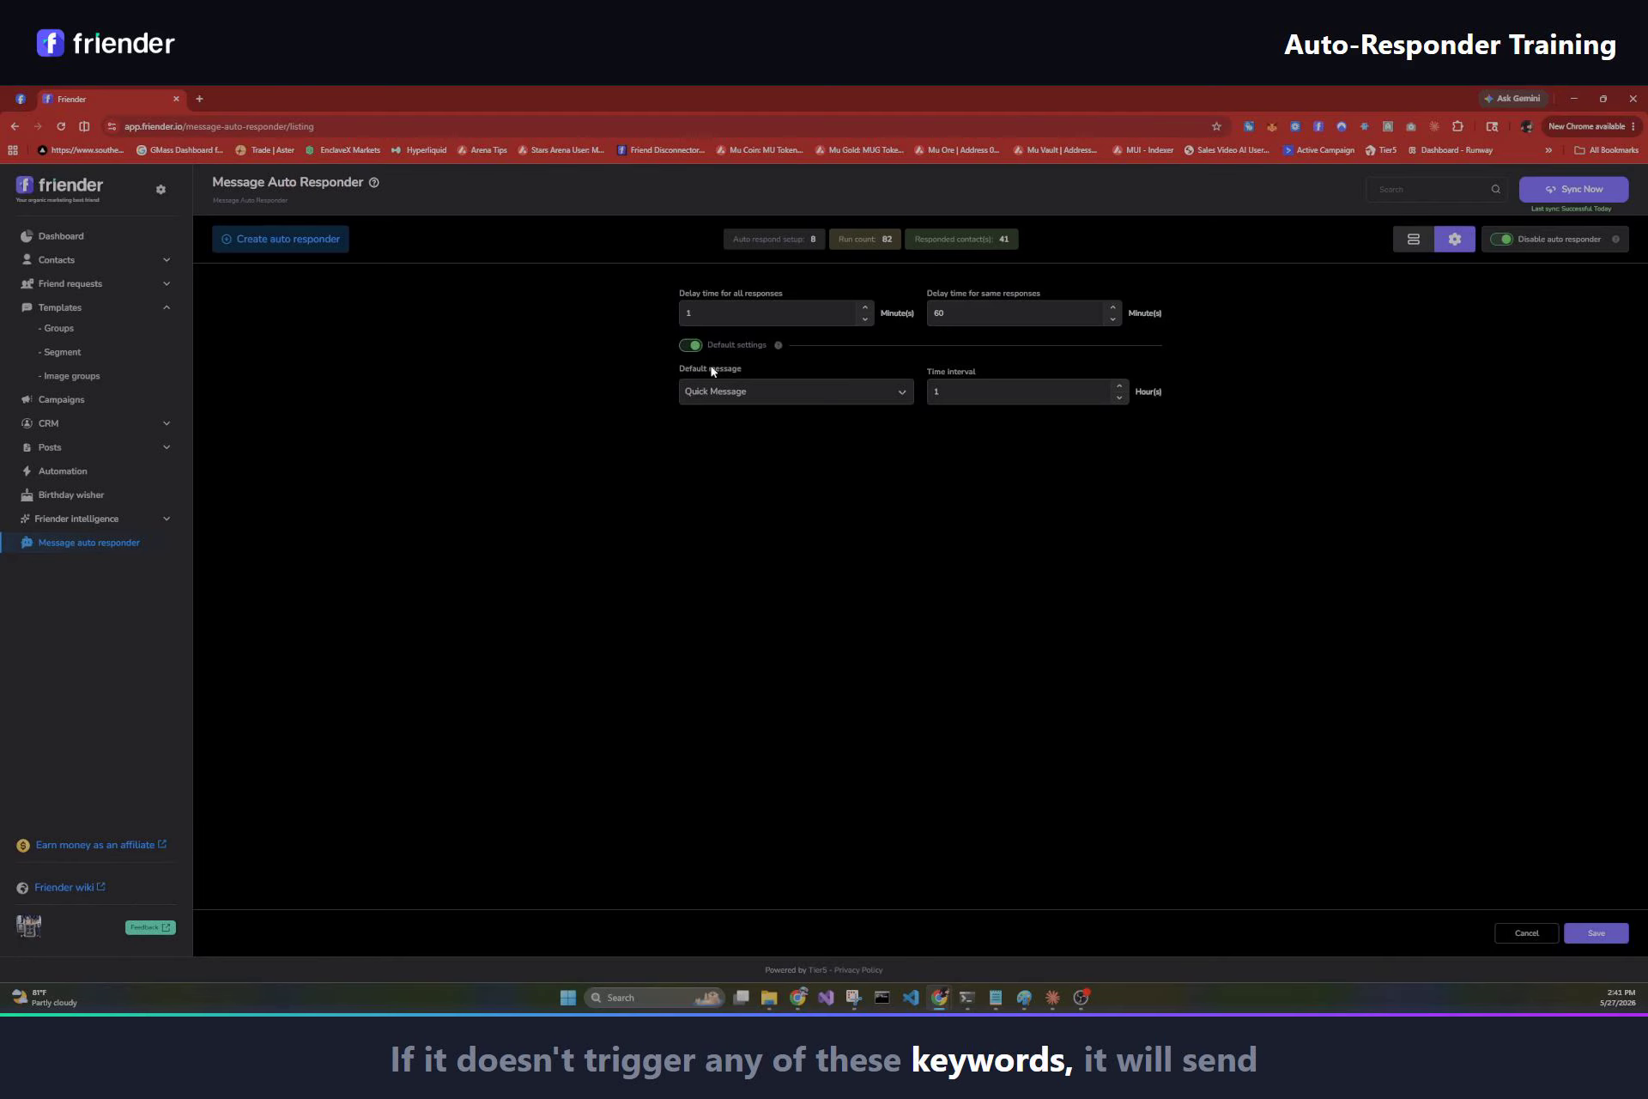
Turn the default settings off and back on, and review the quick message used as the default message.
left_click(690, 345)
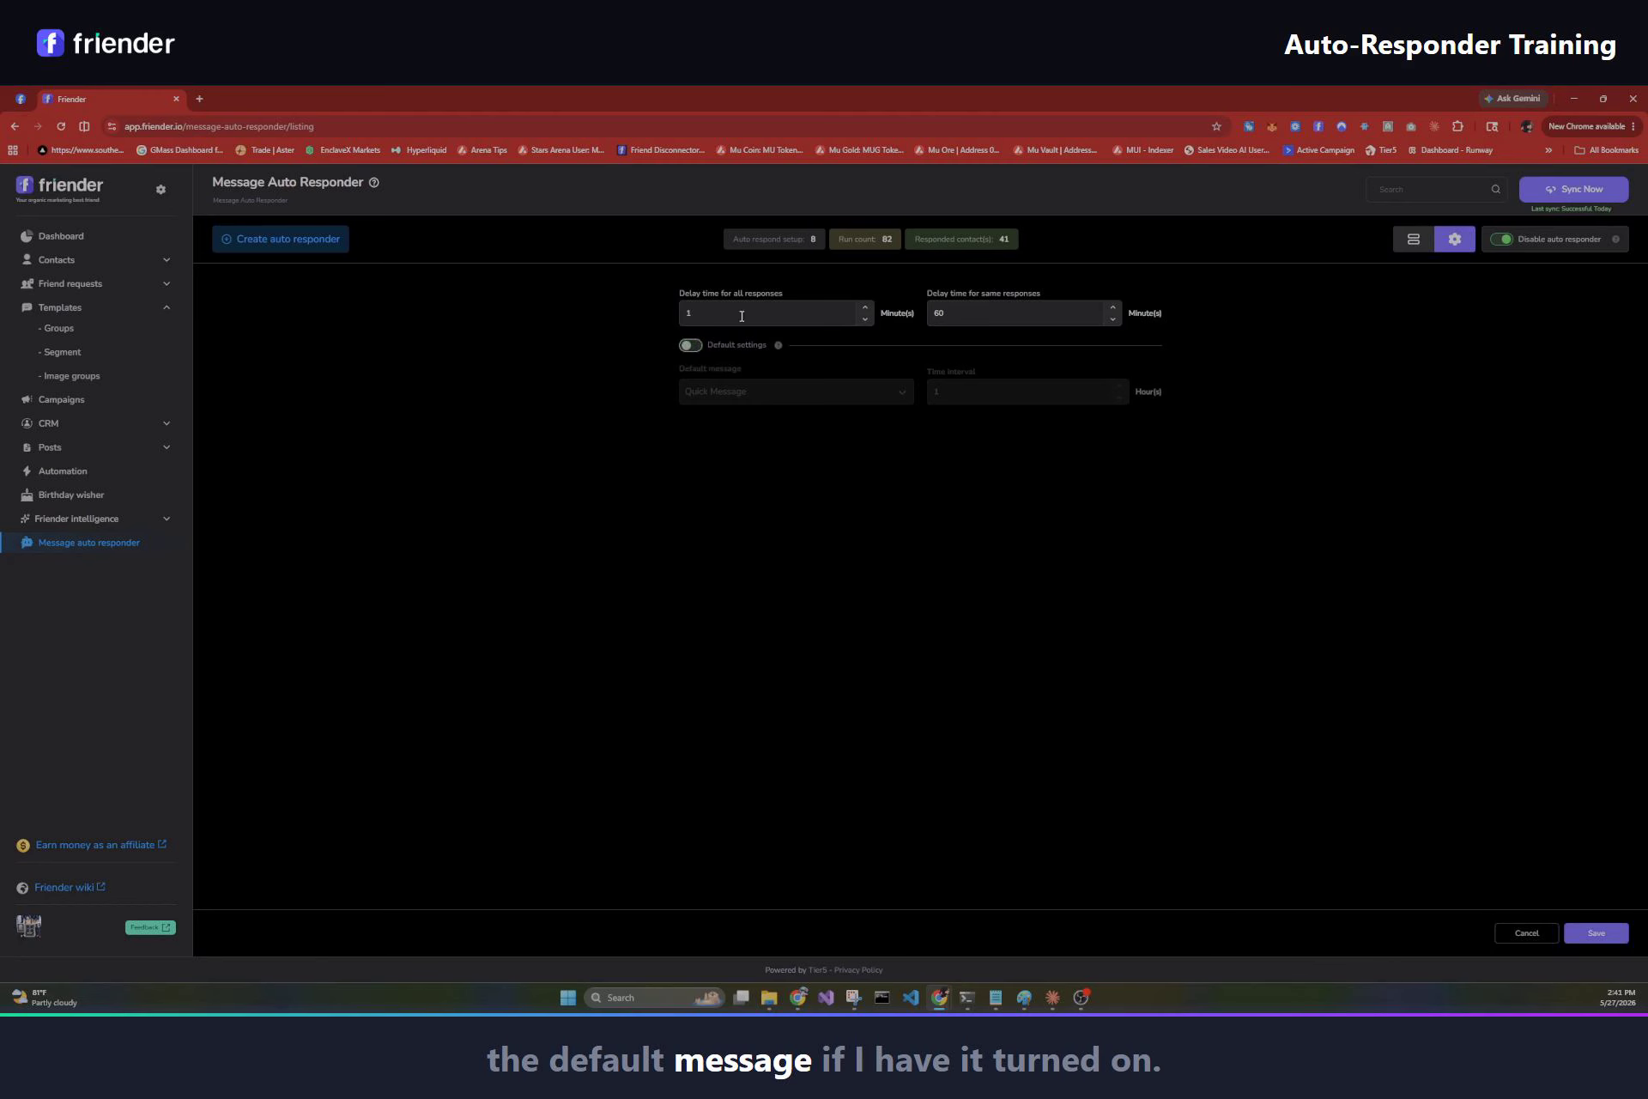
left_click(691, 346)
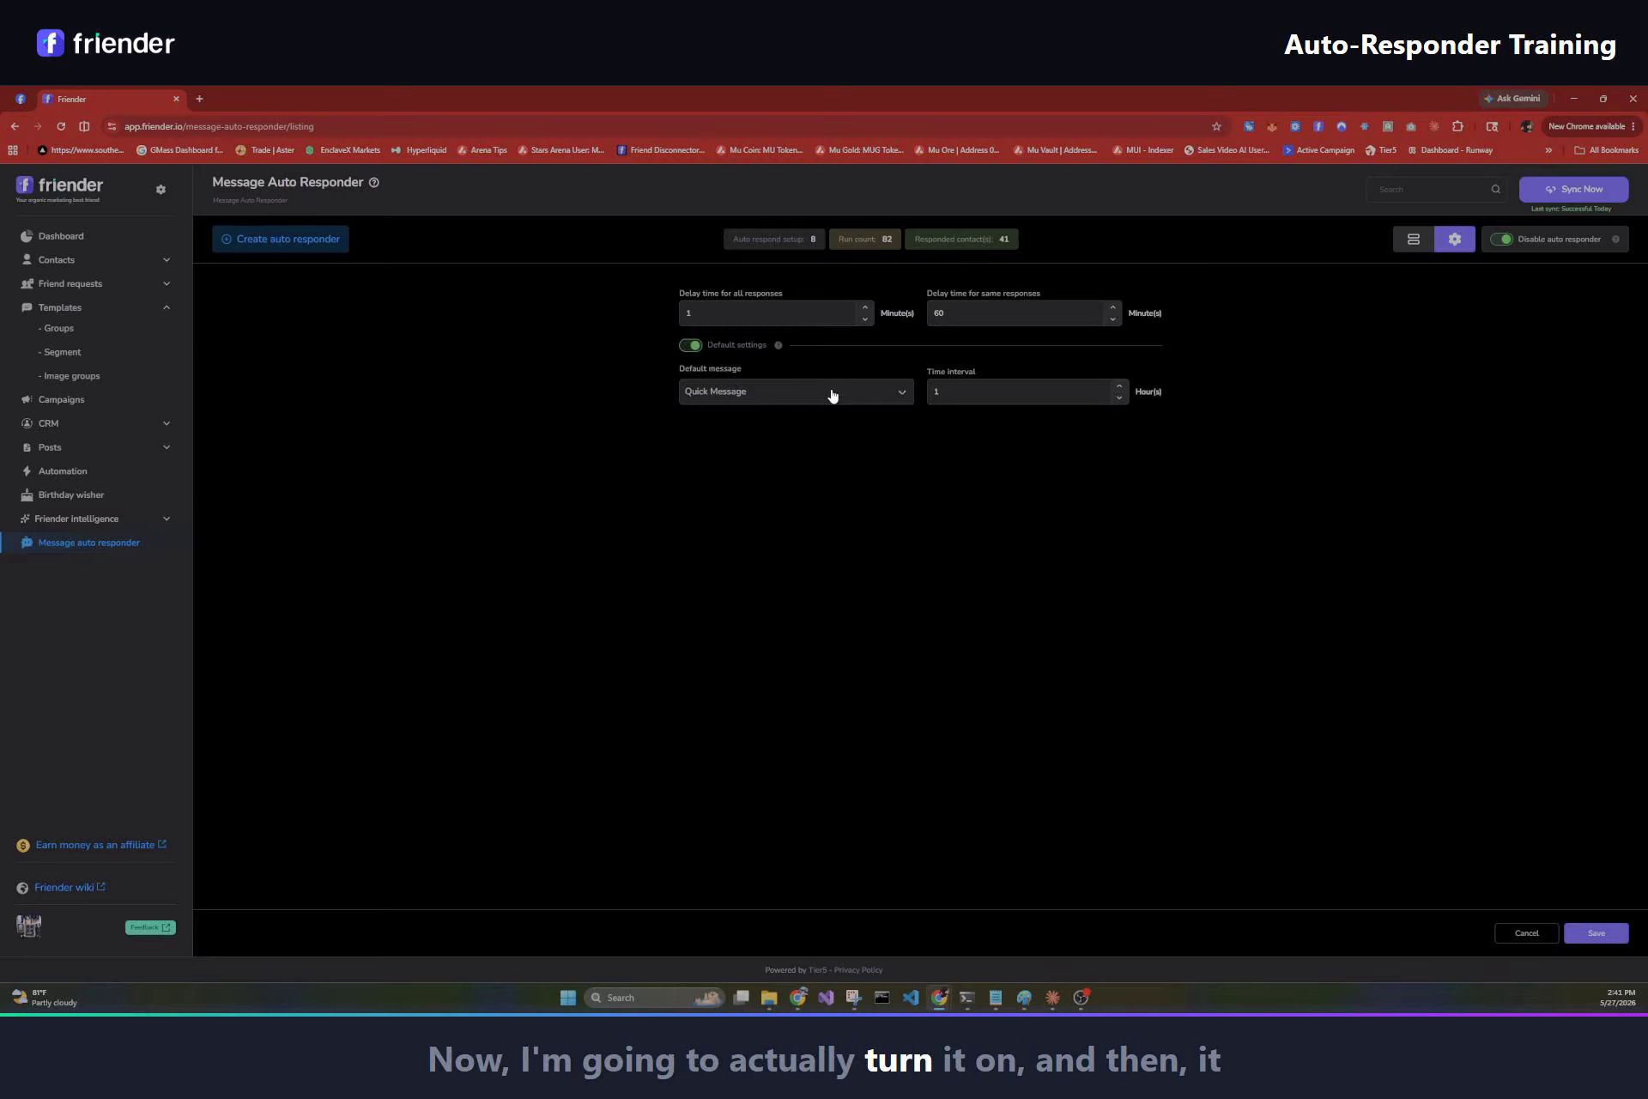
left_click(903, 397)
left_click(891, 422)
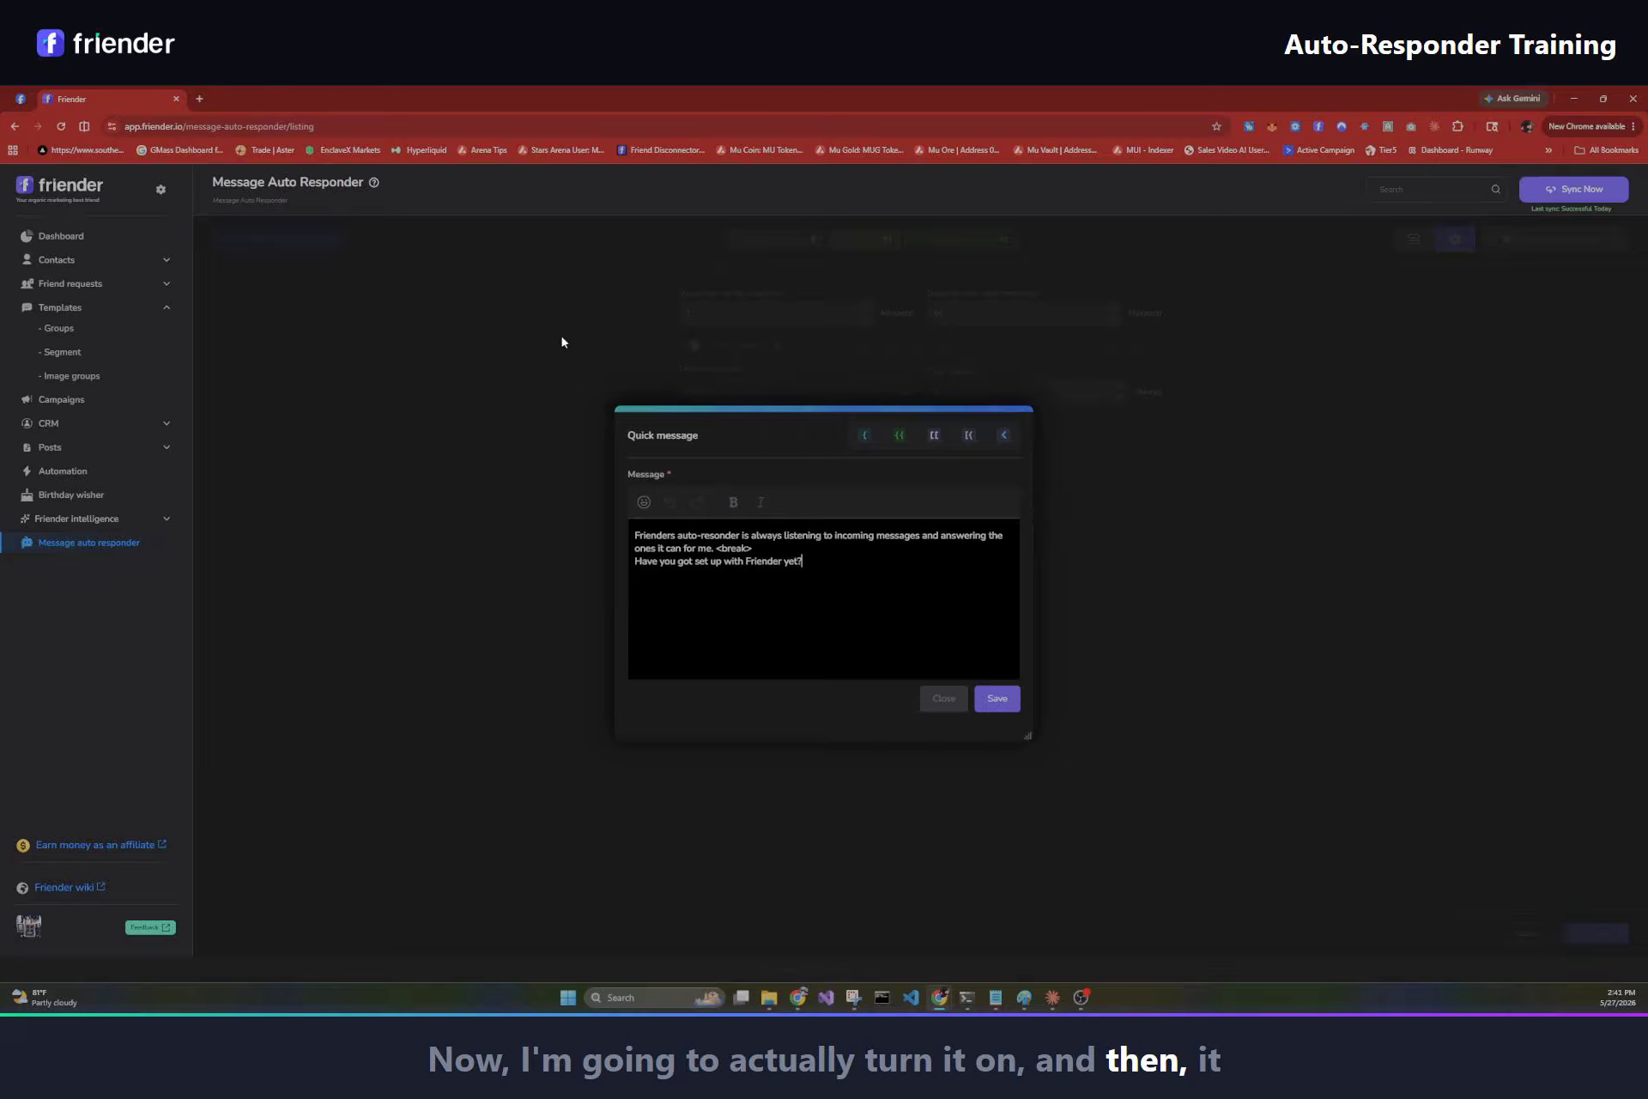
left_click_drag(803, 563, 625, 529)
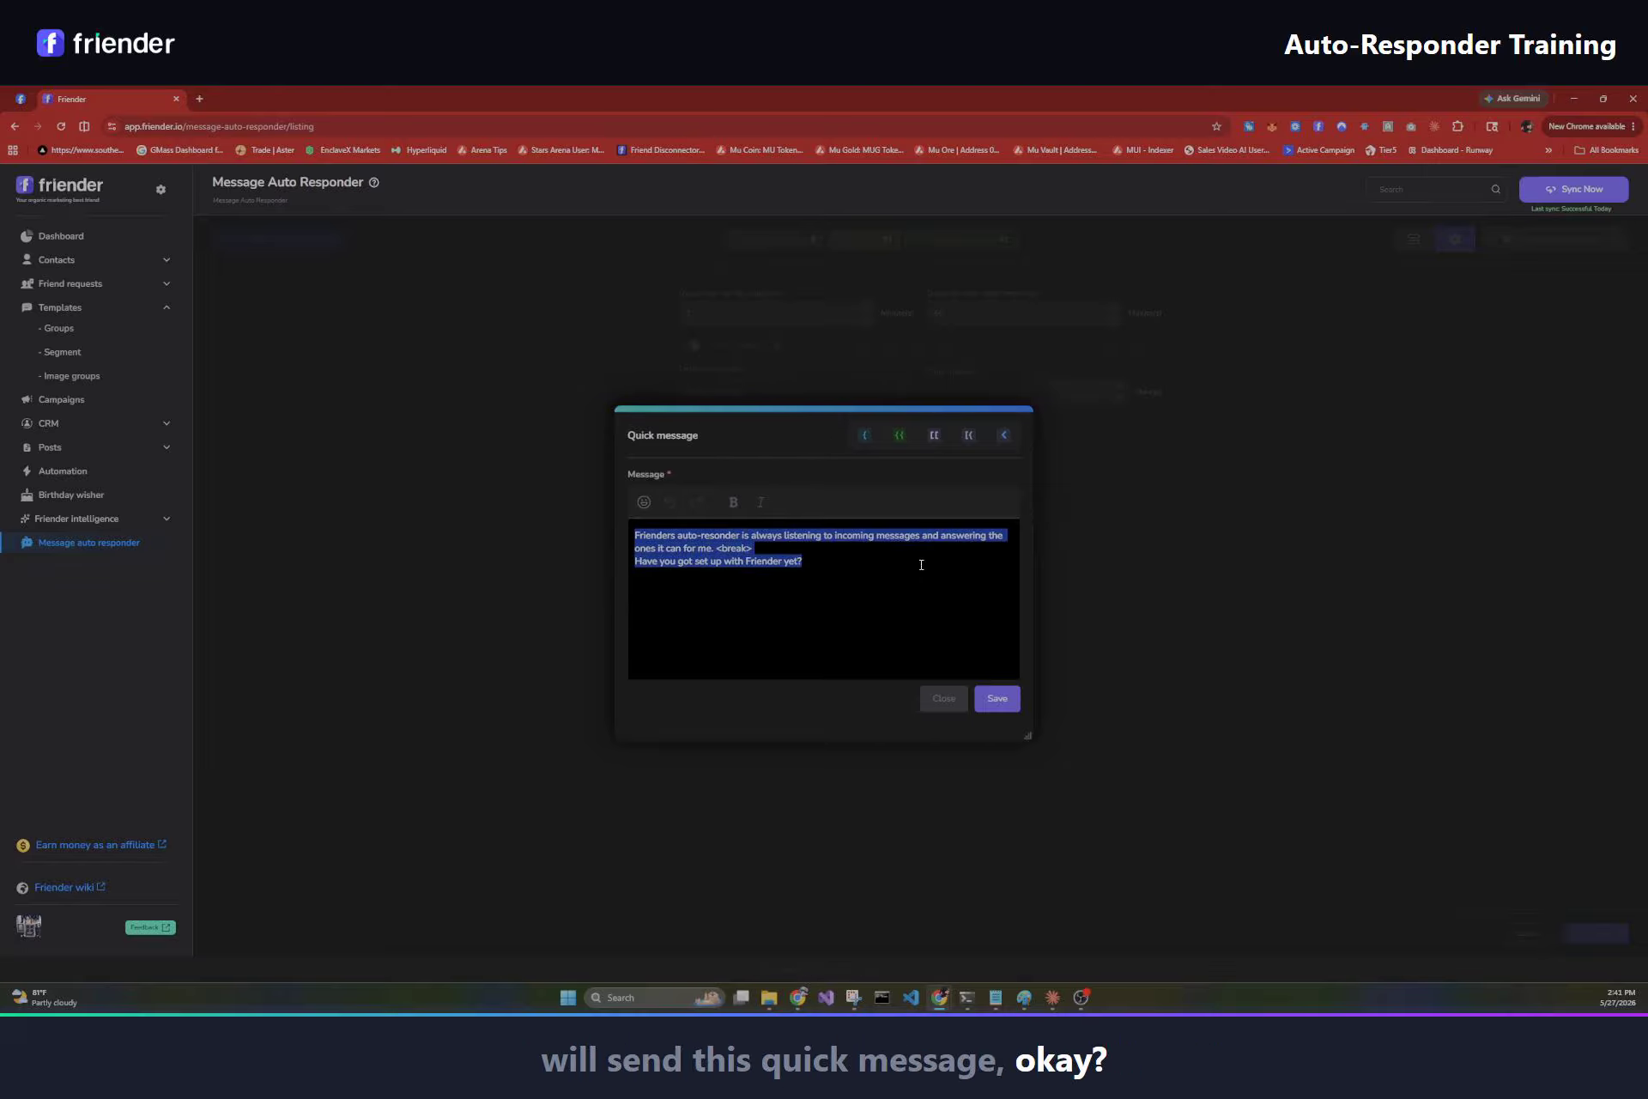
left_click(975, 694)
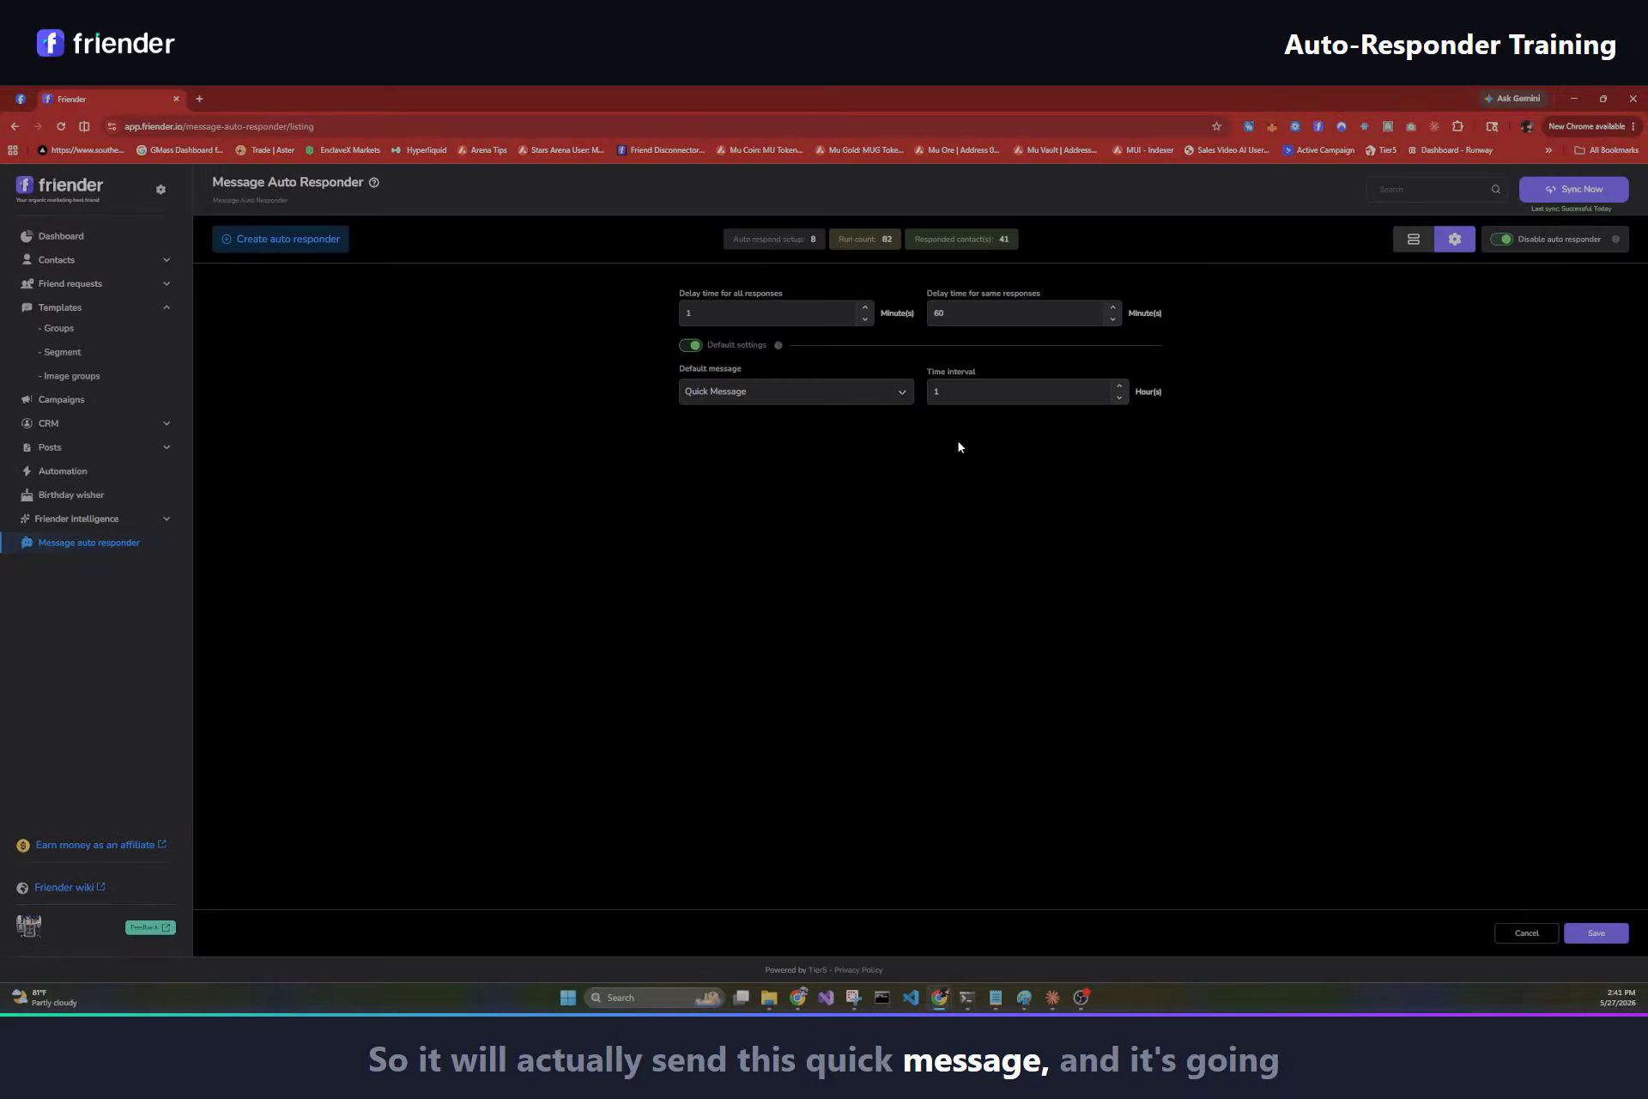
Set the default message's time interval to 12 hours and save the settings.
left_click(968, 393)
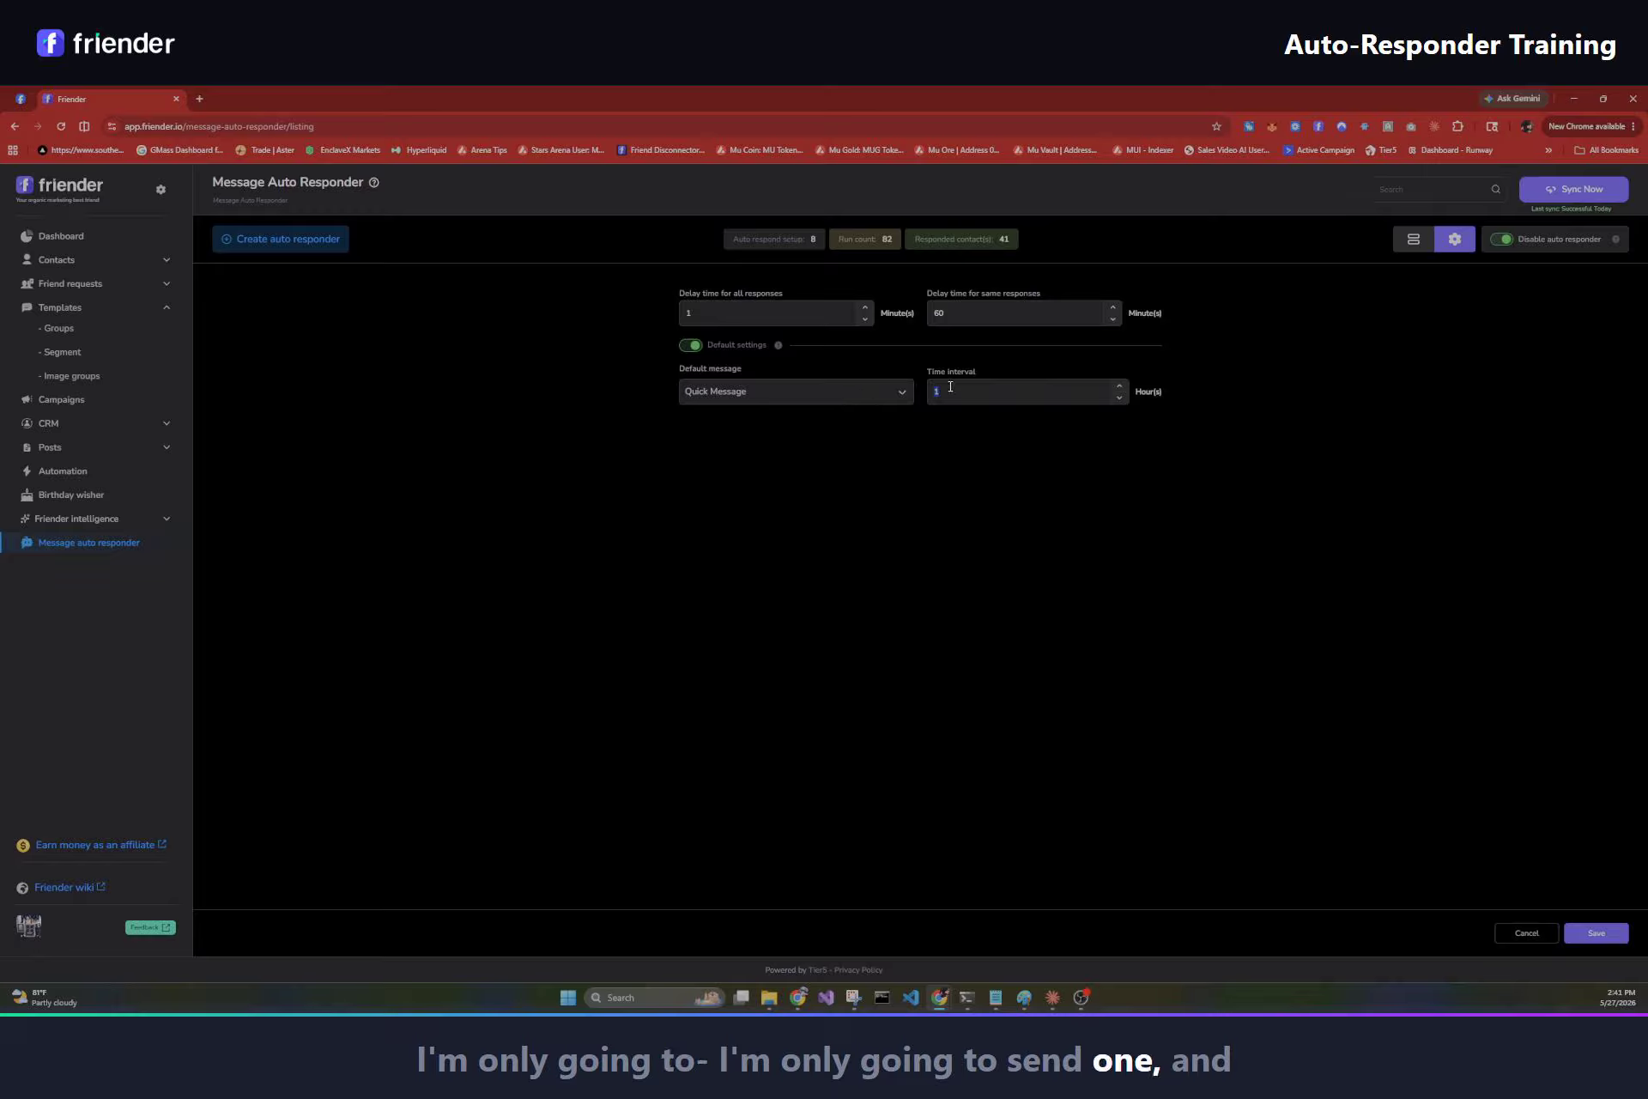
type("12")
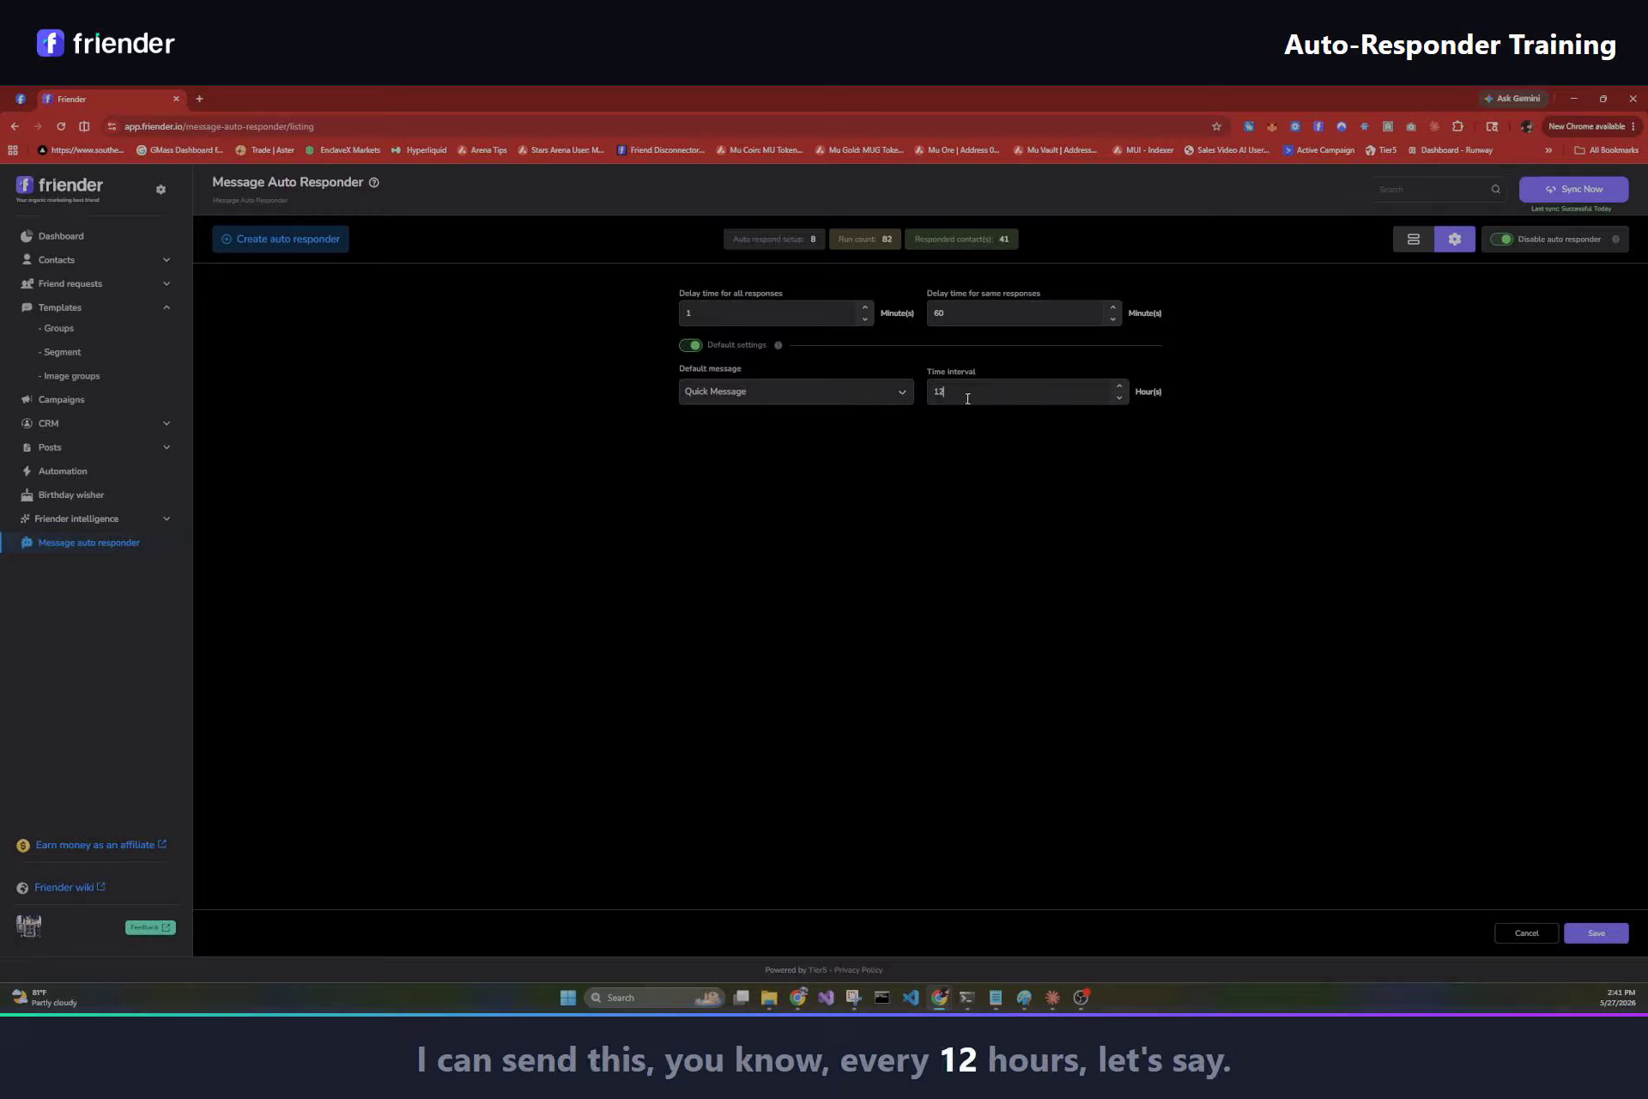
left_click(1594, 933)
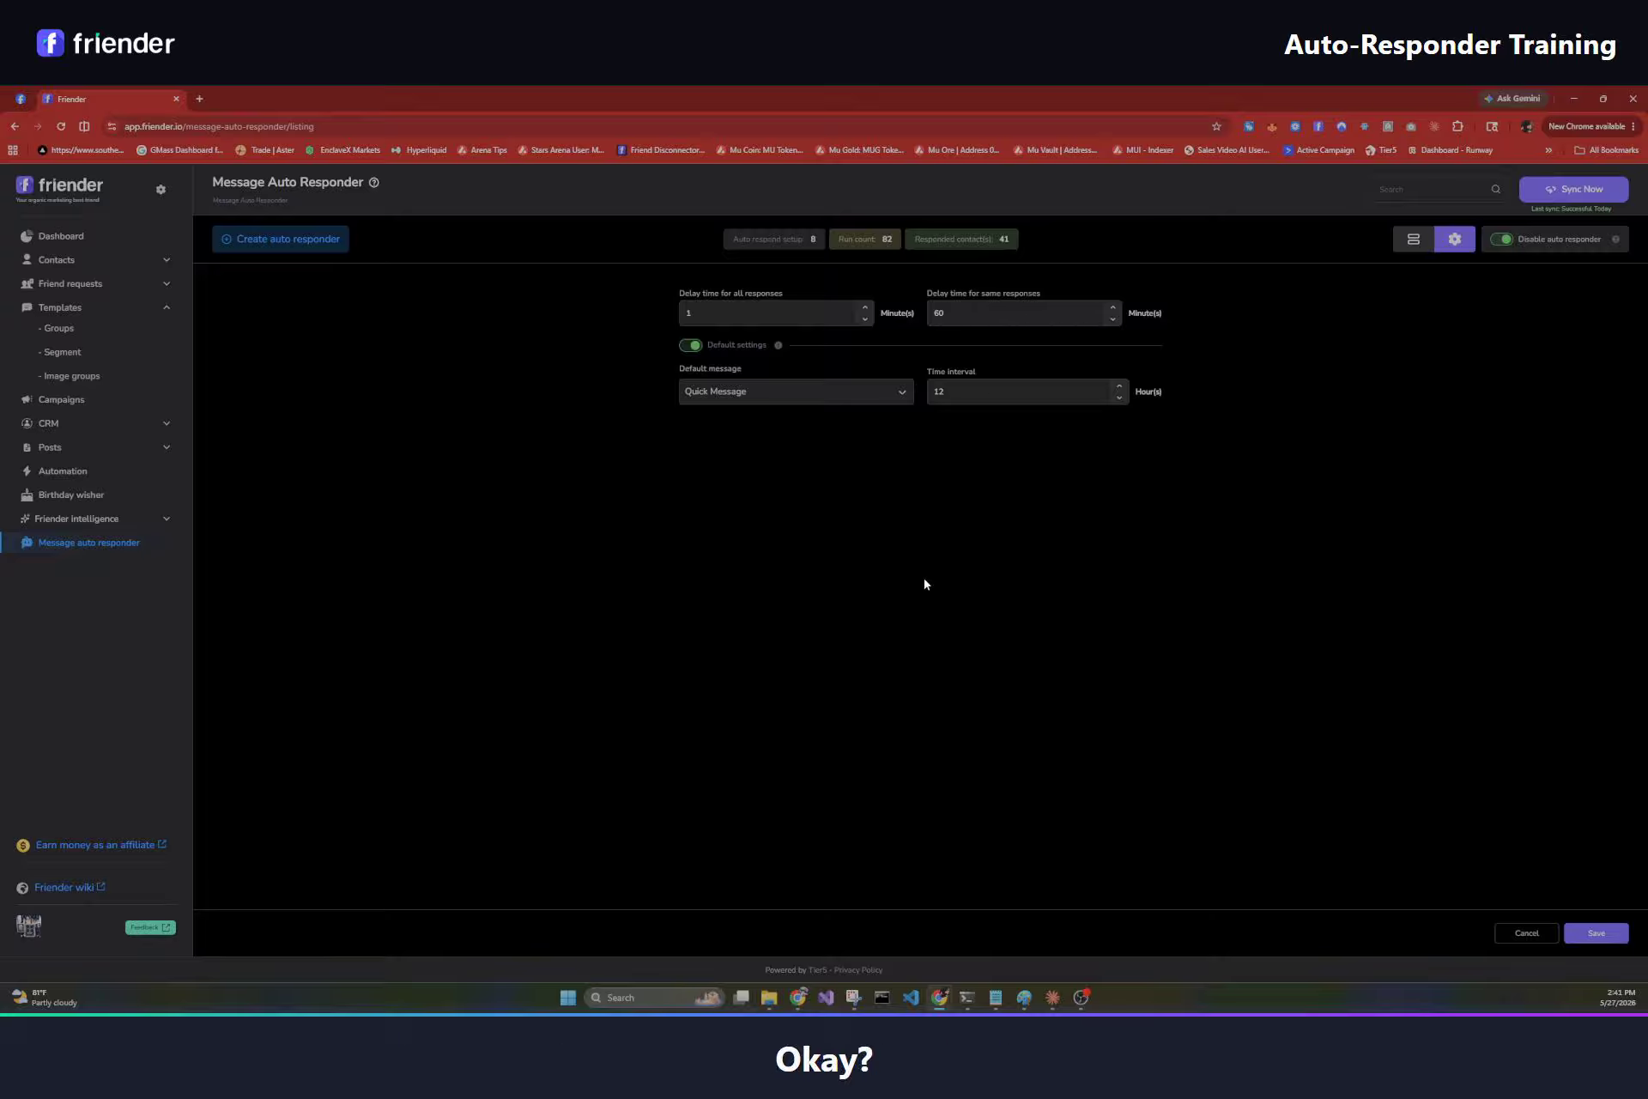
Enable the auto responder from its list, check the Facebook inbox tab it monitors, and return to Friender.
left_click(1415, 240)
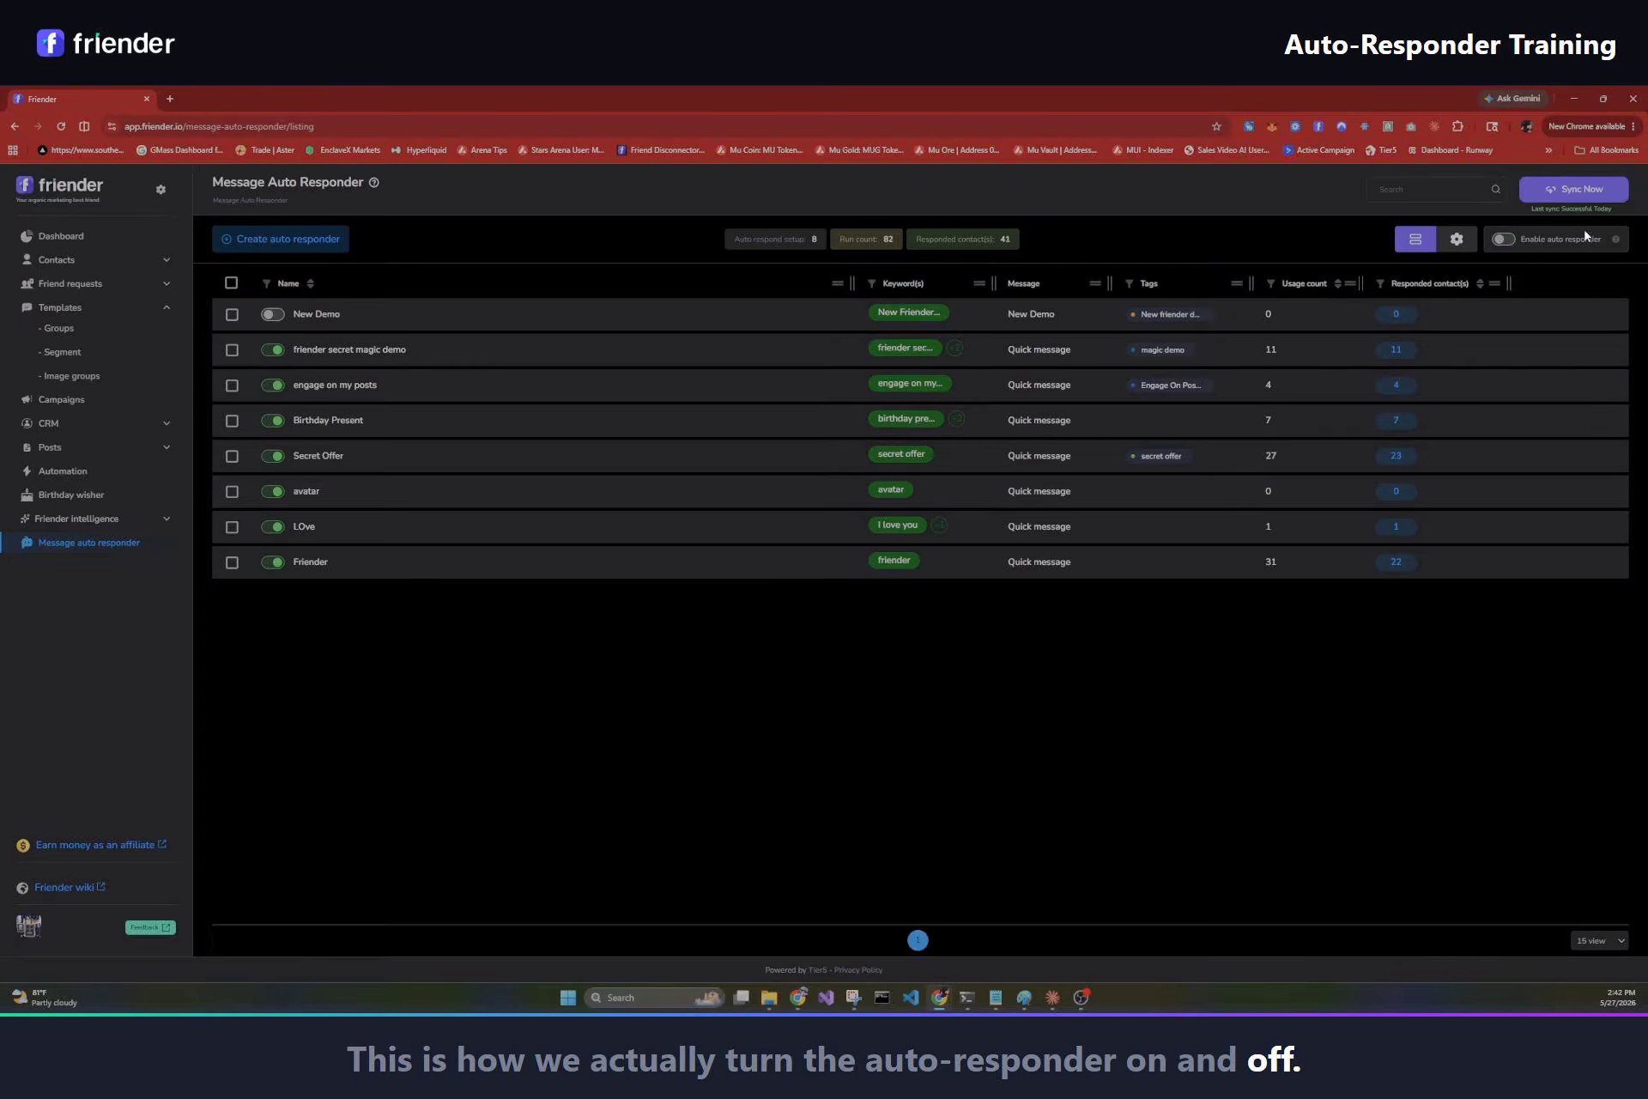
left_click(1513, 245)
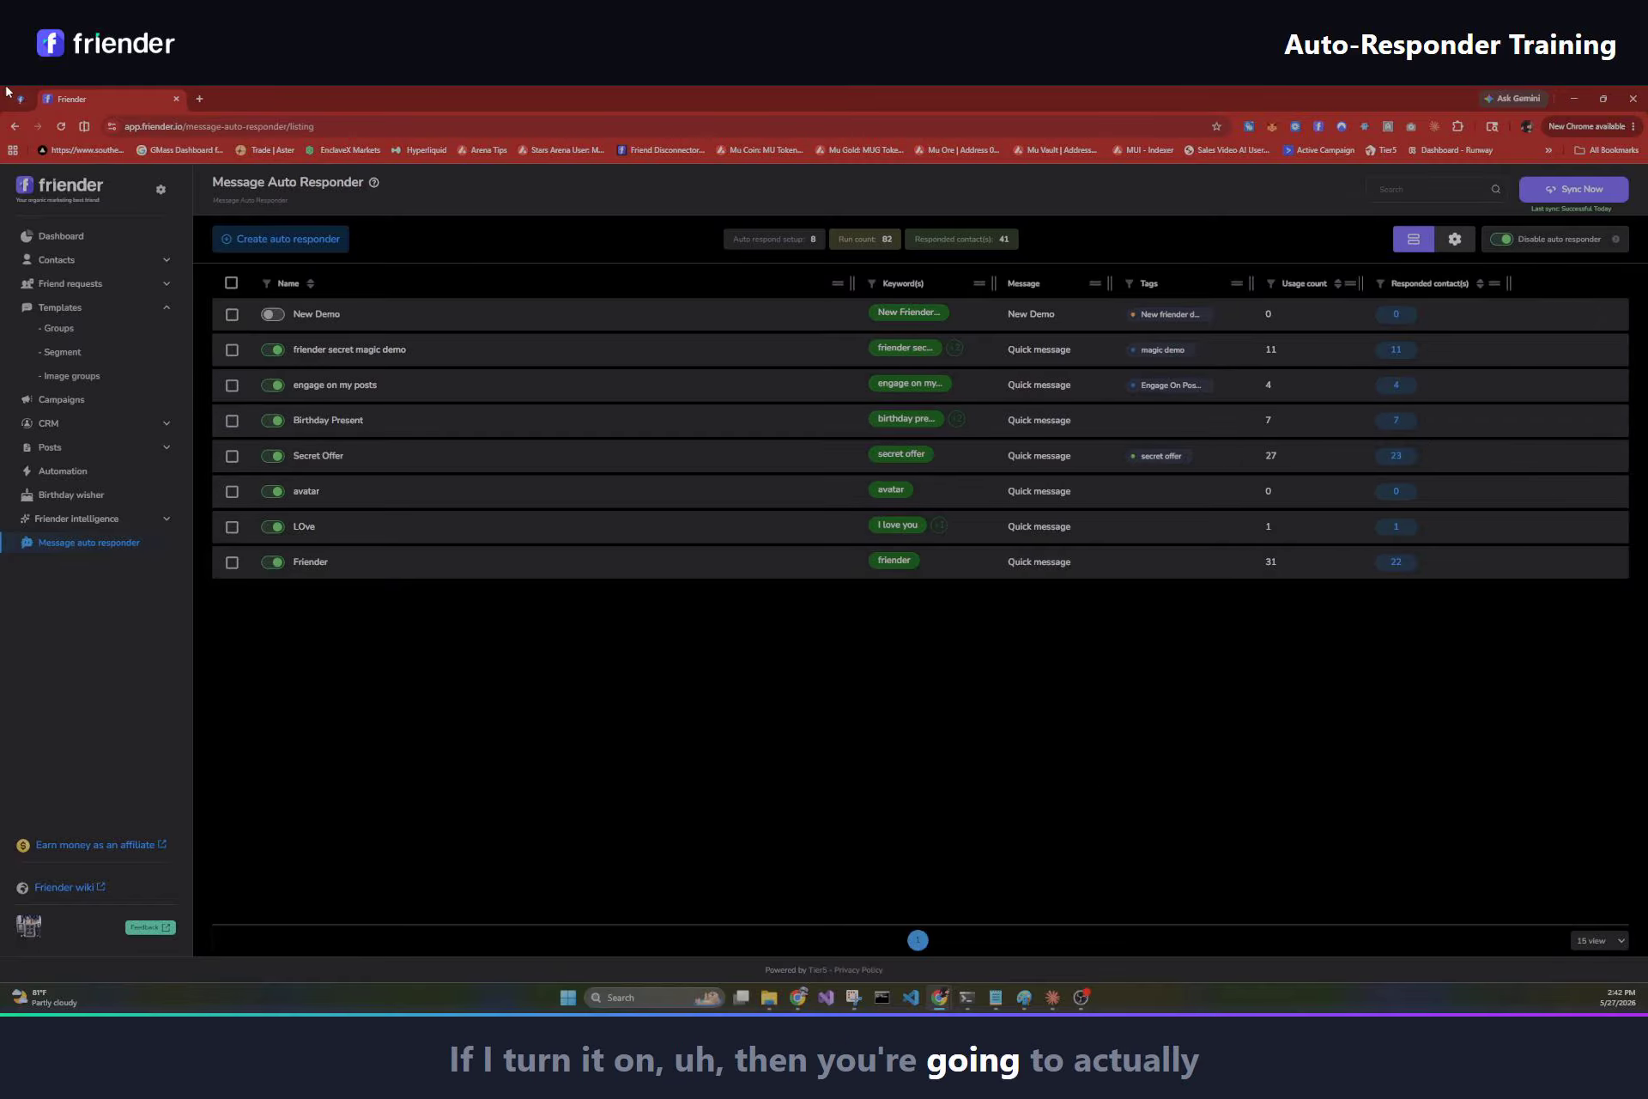
left_click(20, 96)
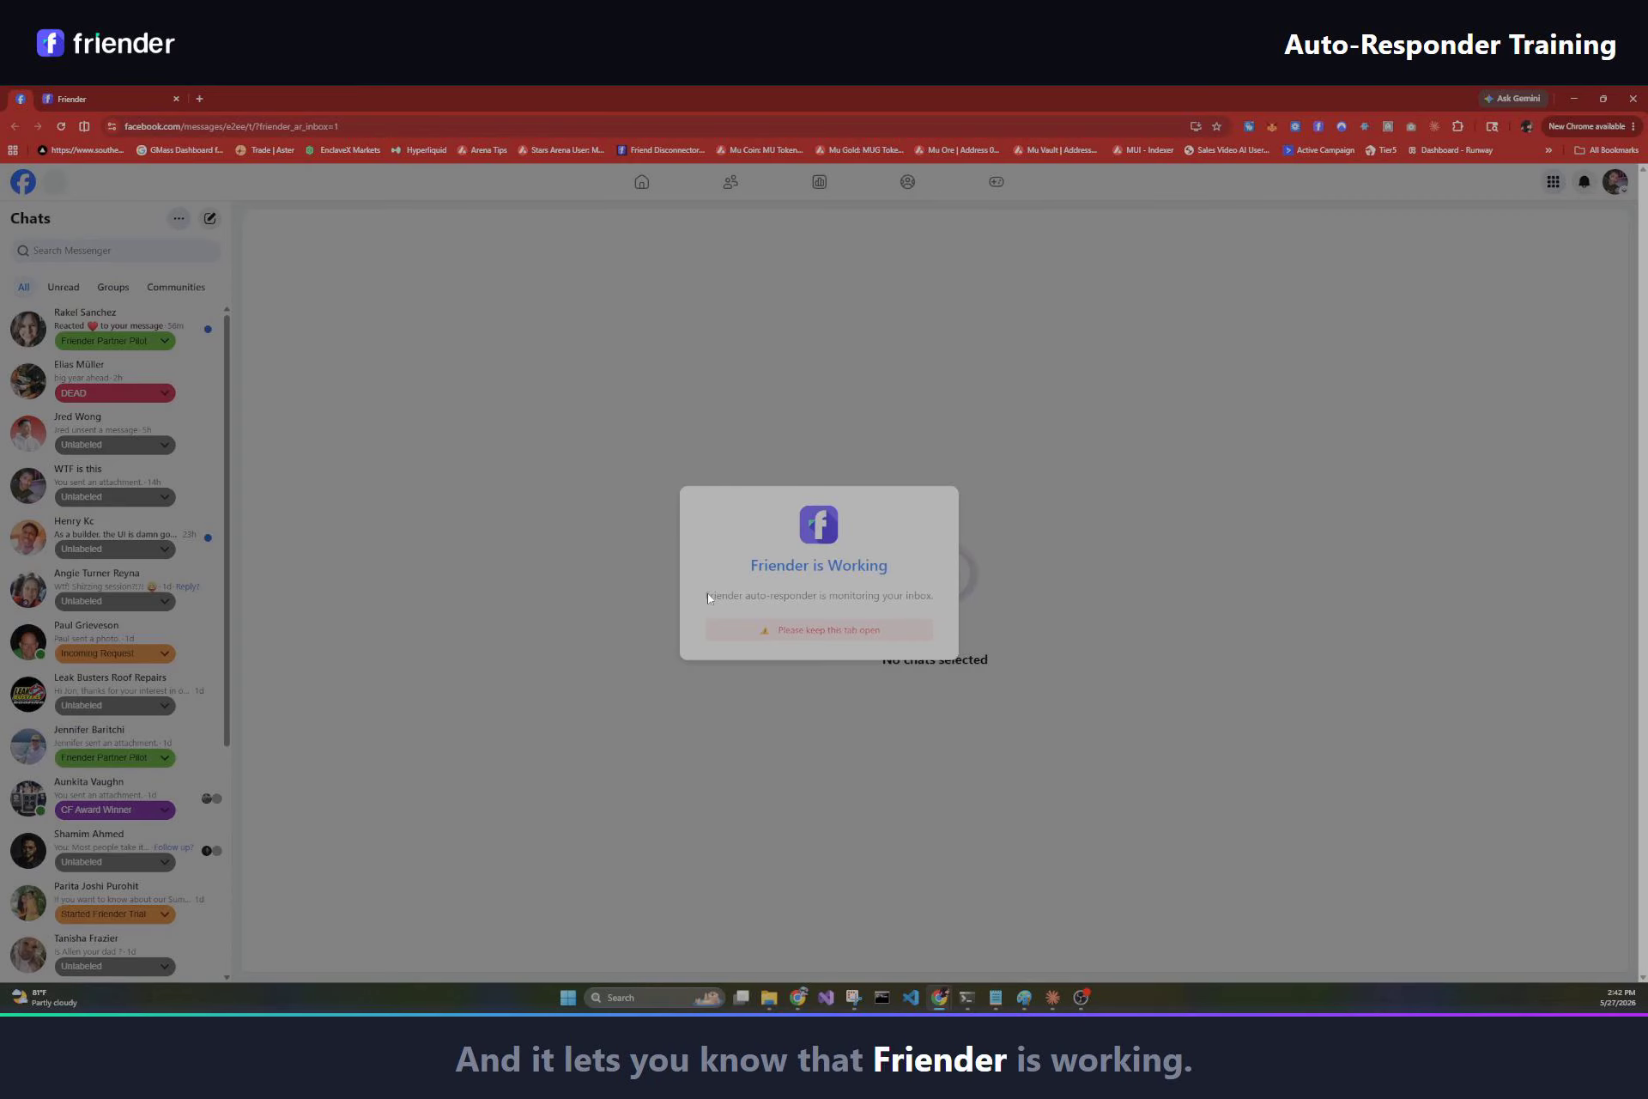
left_click(87, 89)
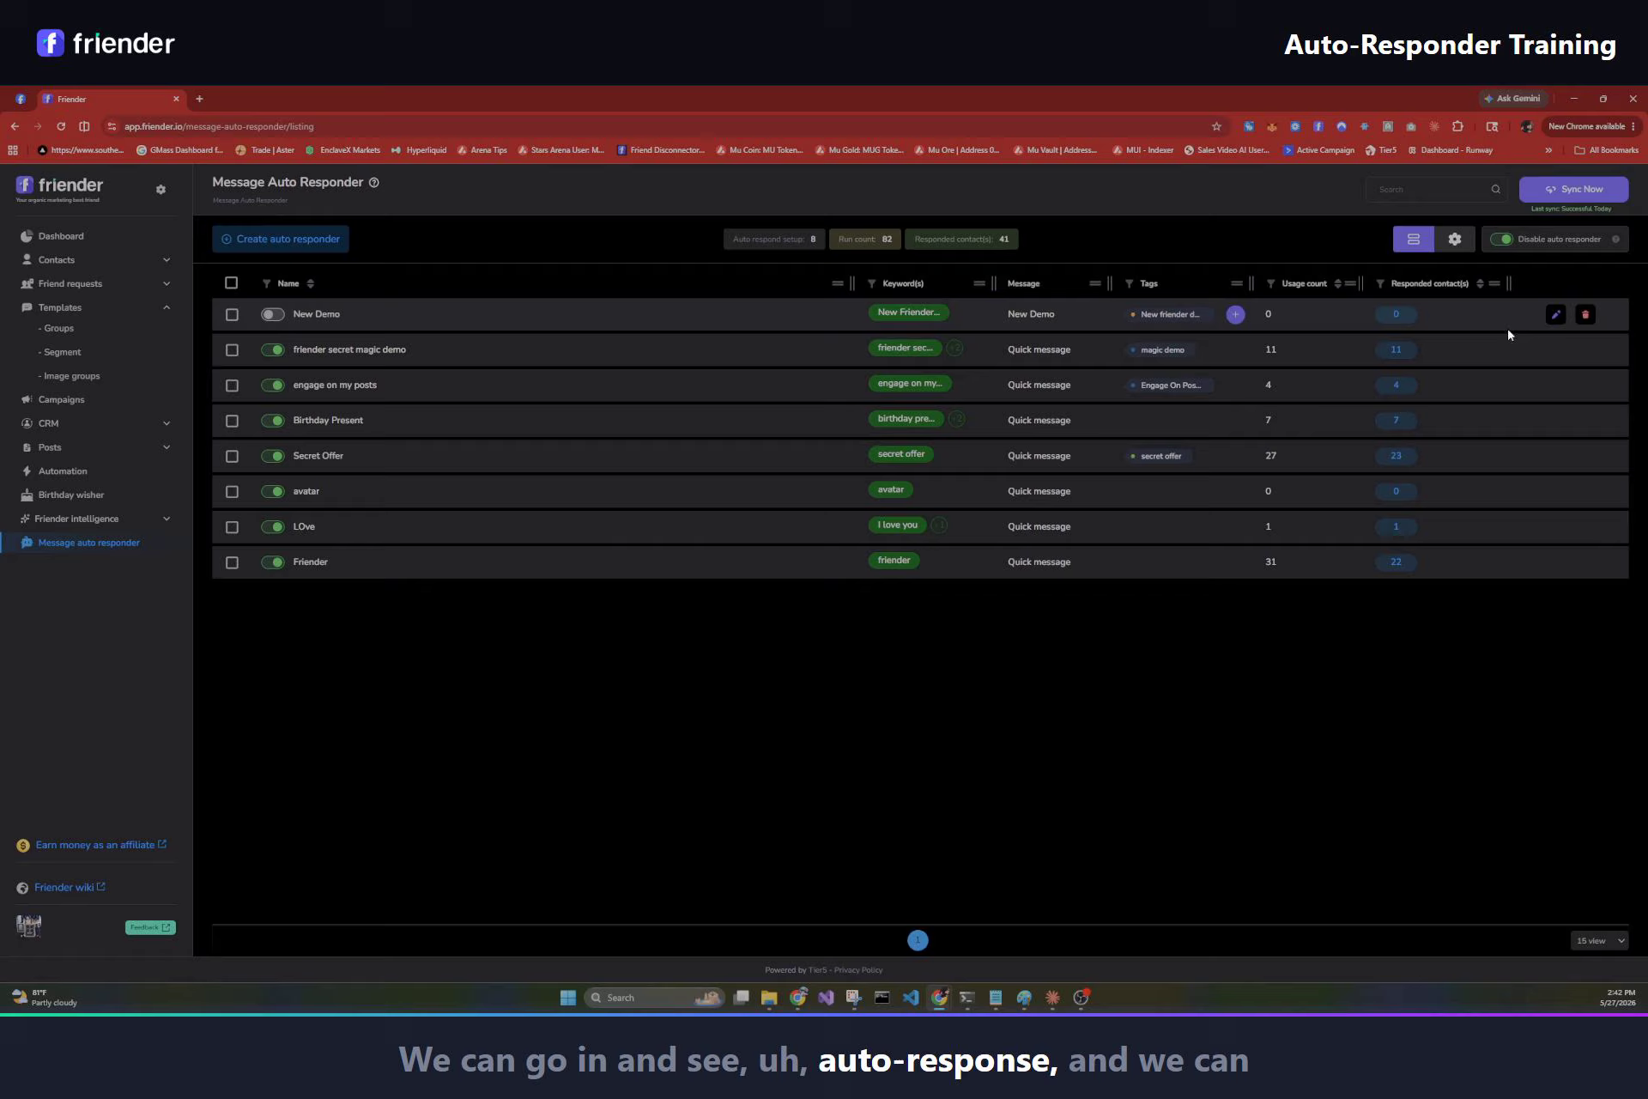
Review the New Demo auto responder's title, keywords, message choices and tags, and return to the responder list.
left_click(1557, 314)
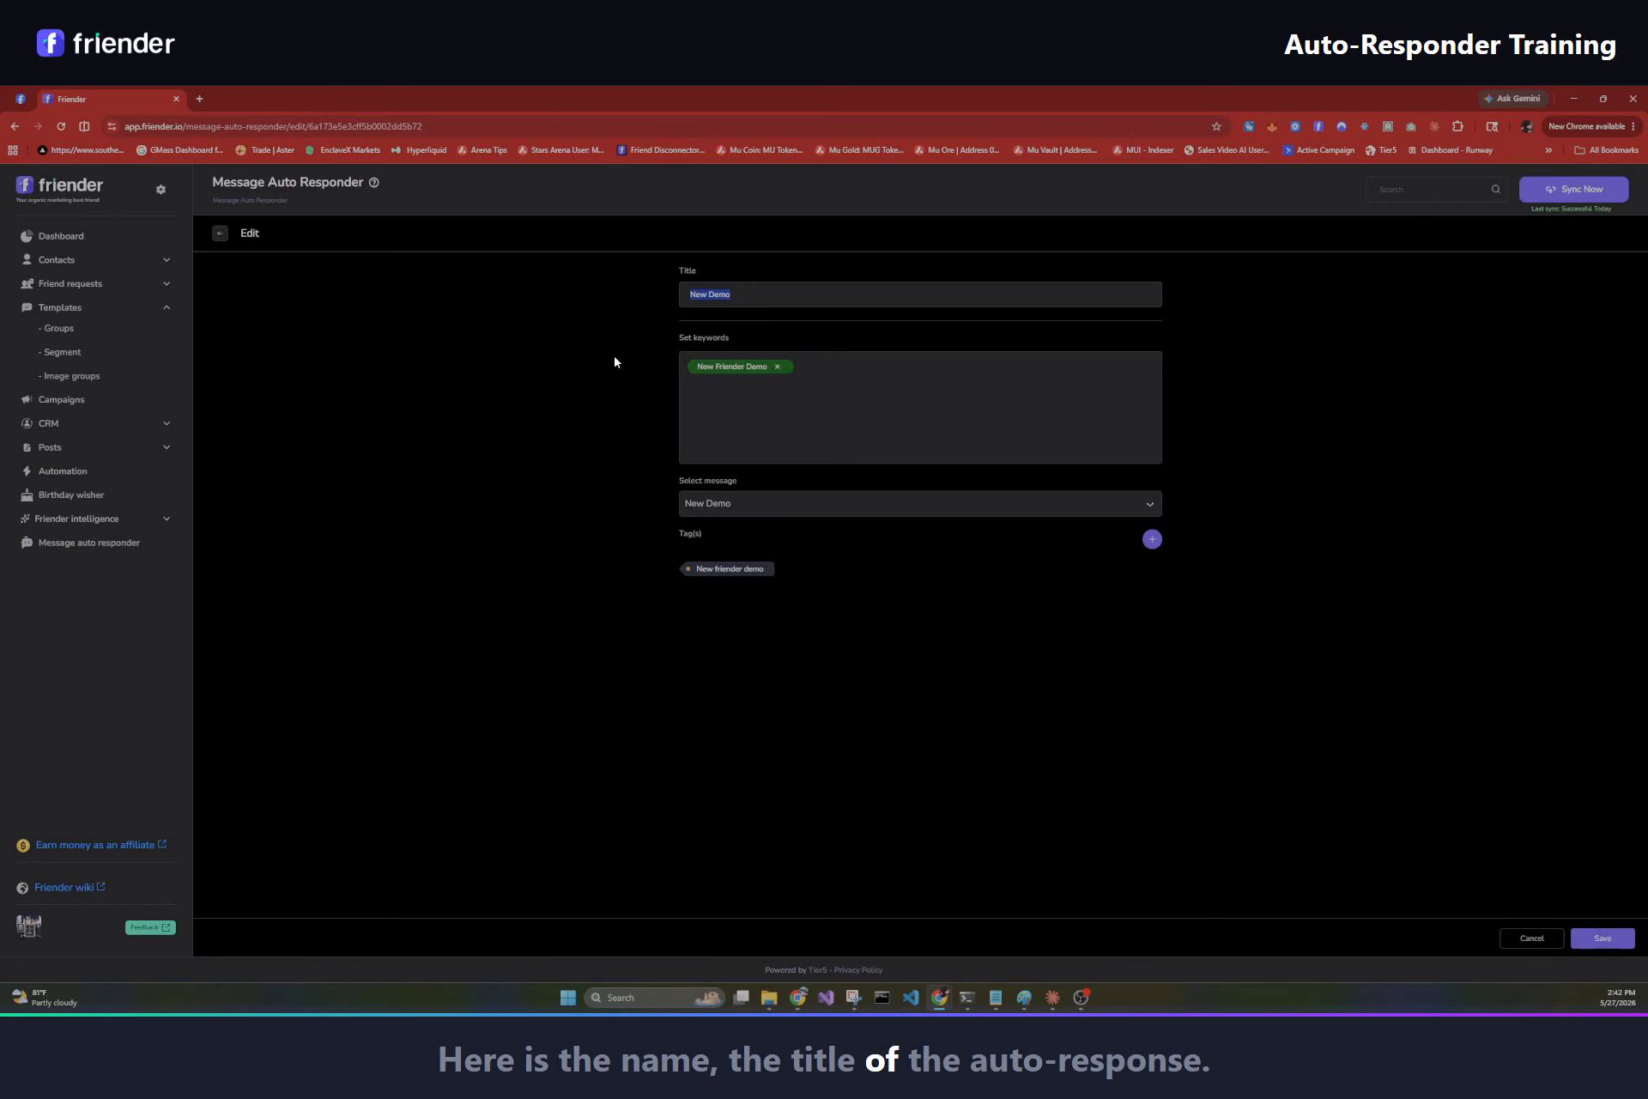
left_click(869, 366)
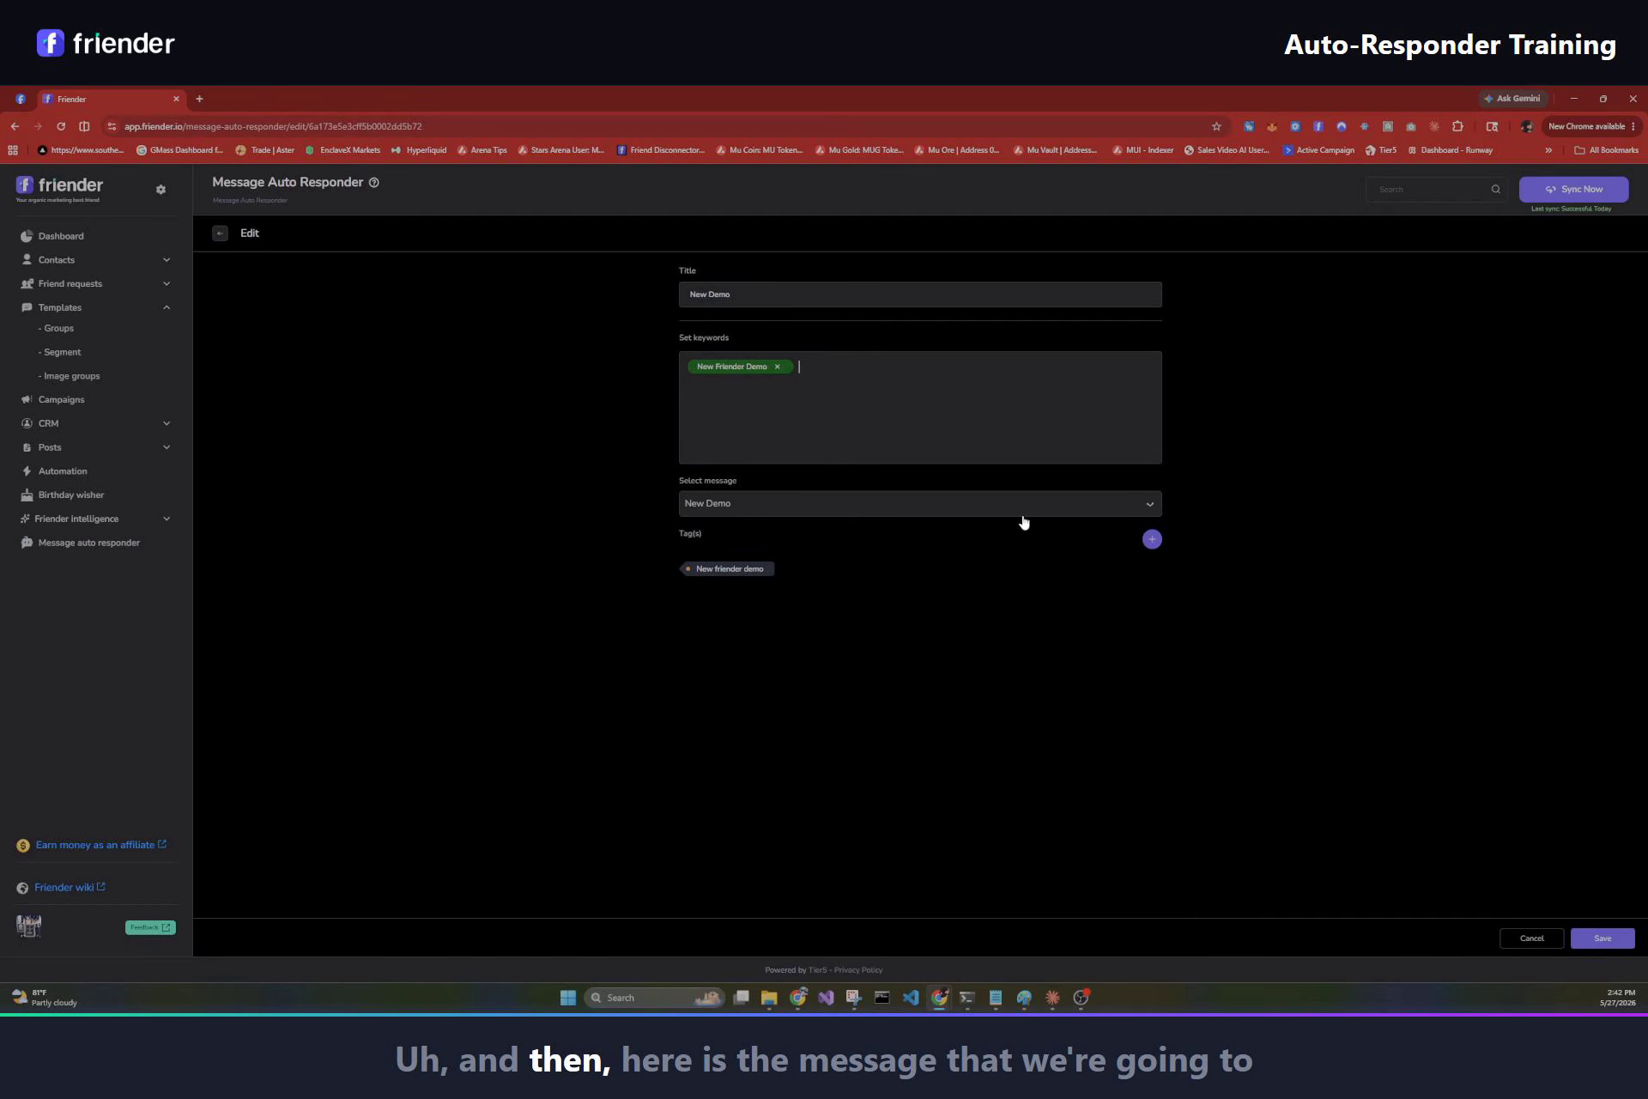
left_click(1114, 513)
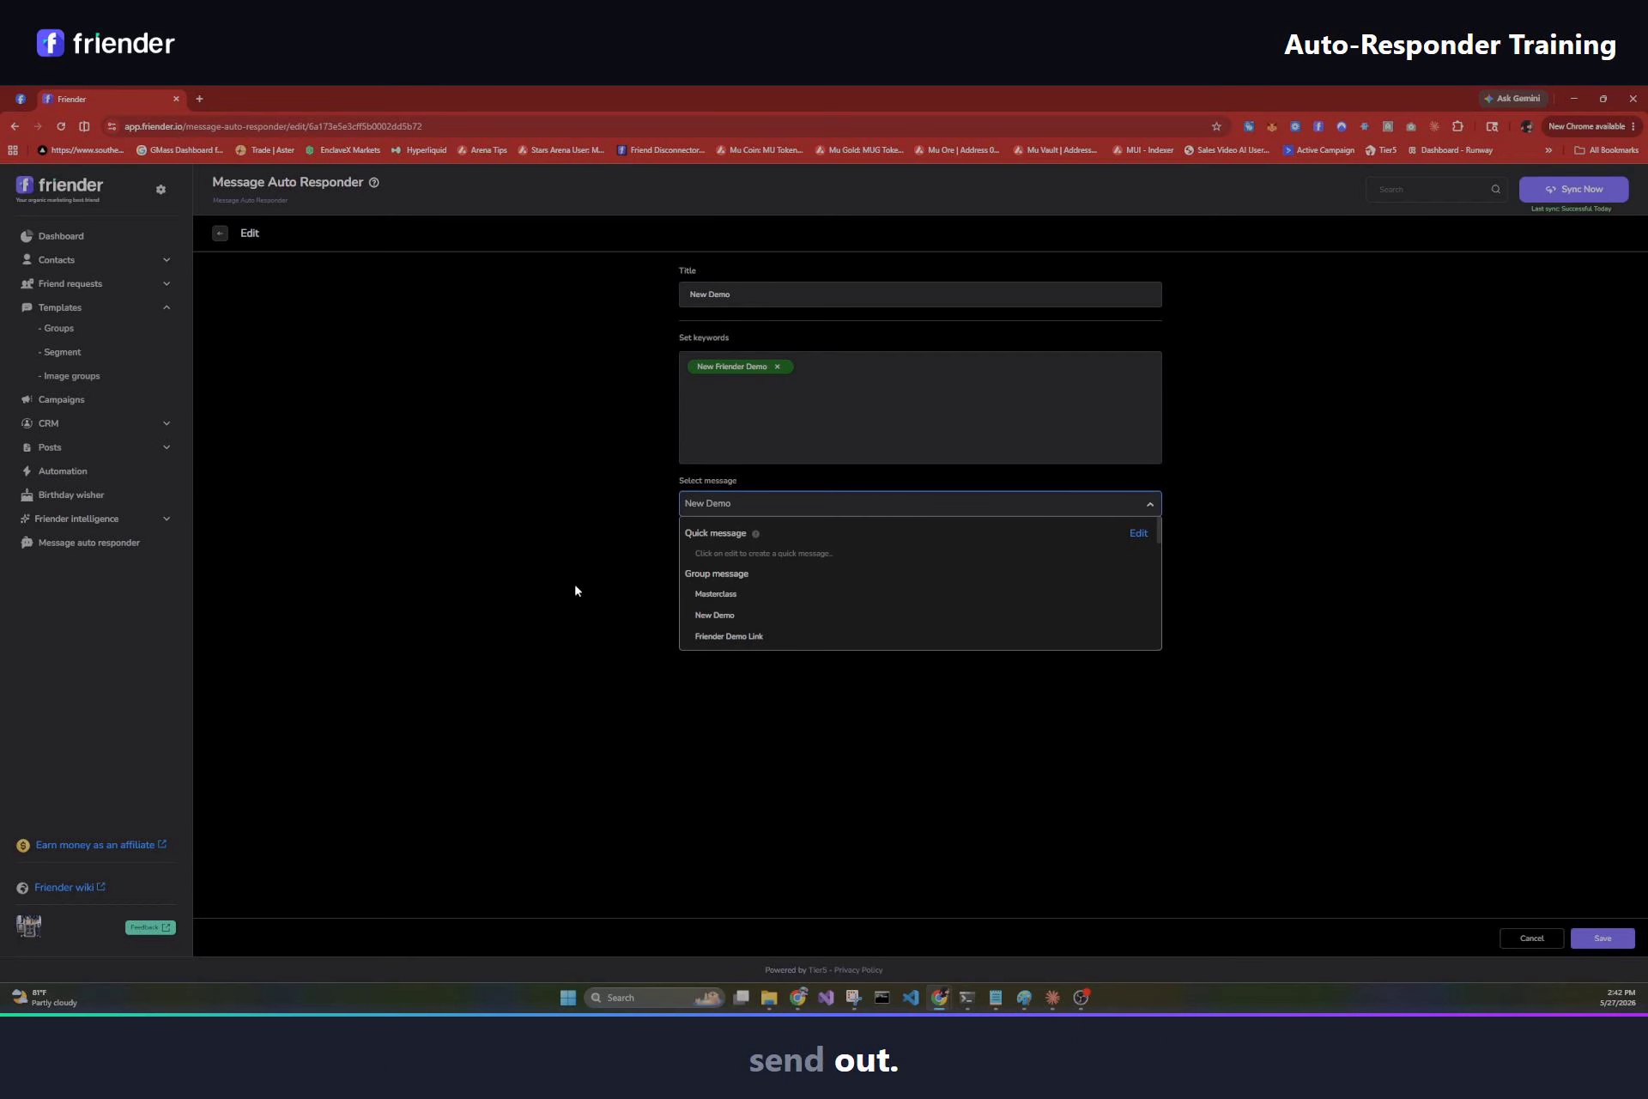
left_click(1147, 507)
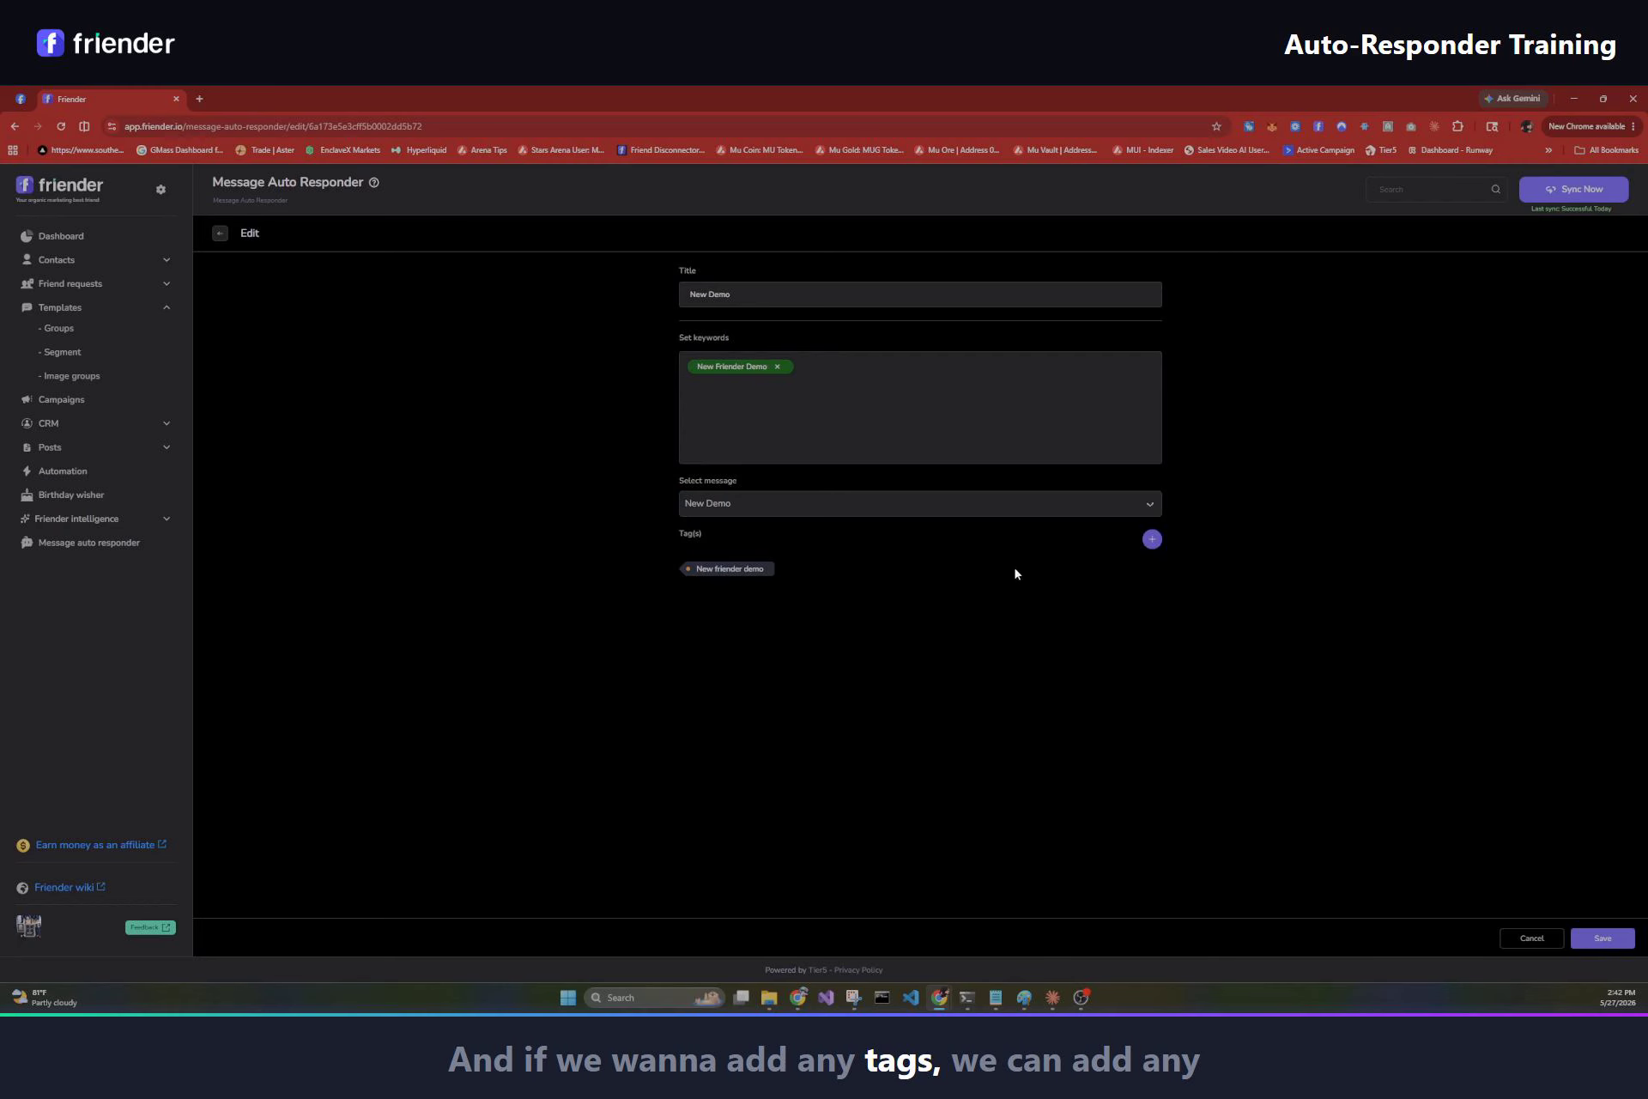
left_click(220, 233)
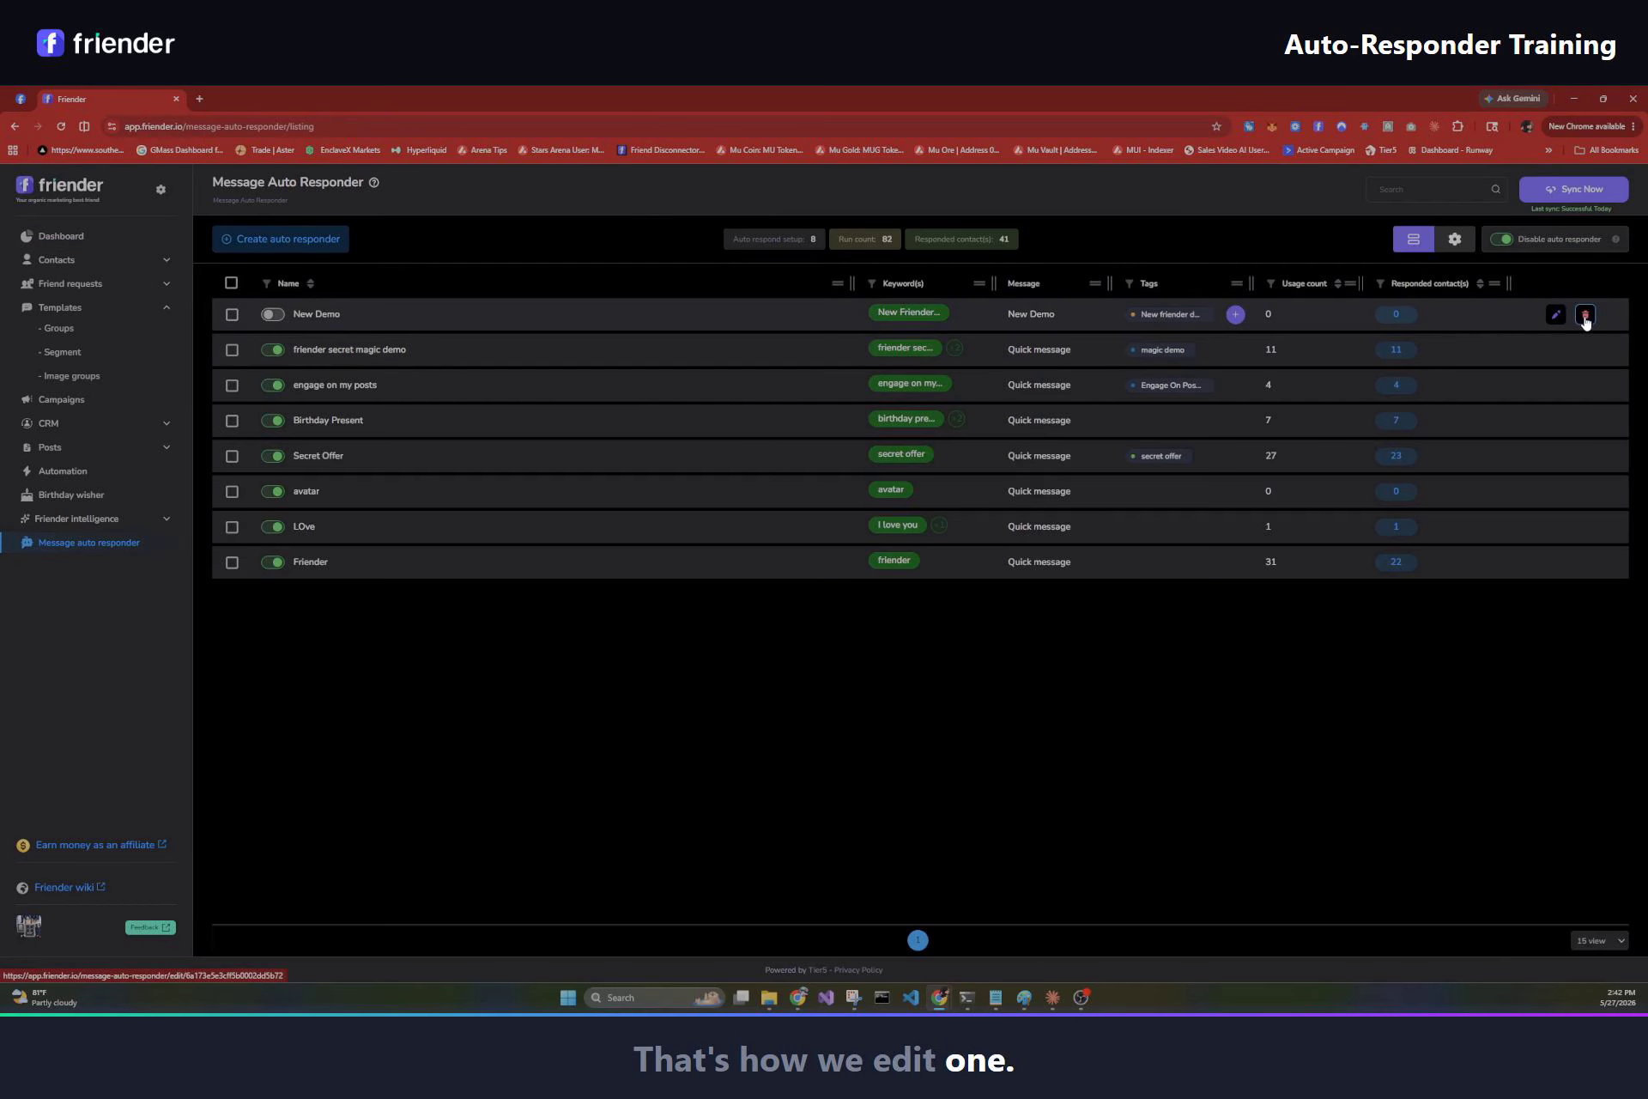
Start a new auto responder titled Training with the keywords "live training" and "auto resonder training".
left_click(292, 240)
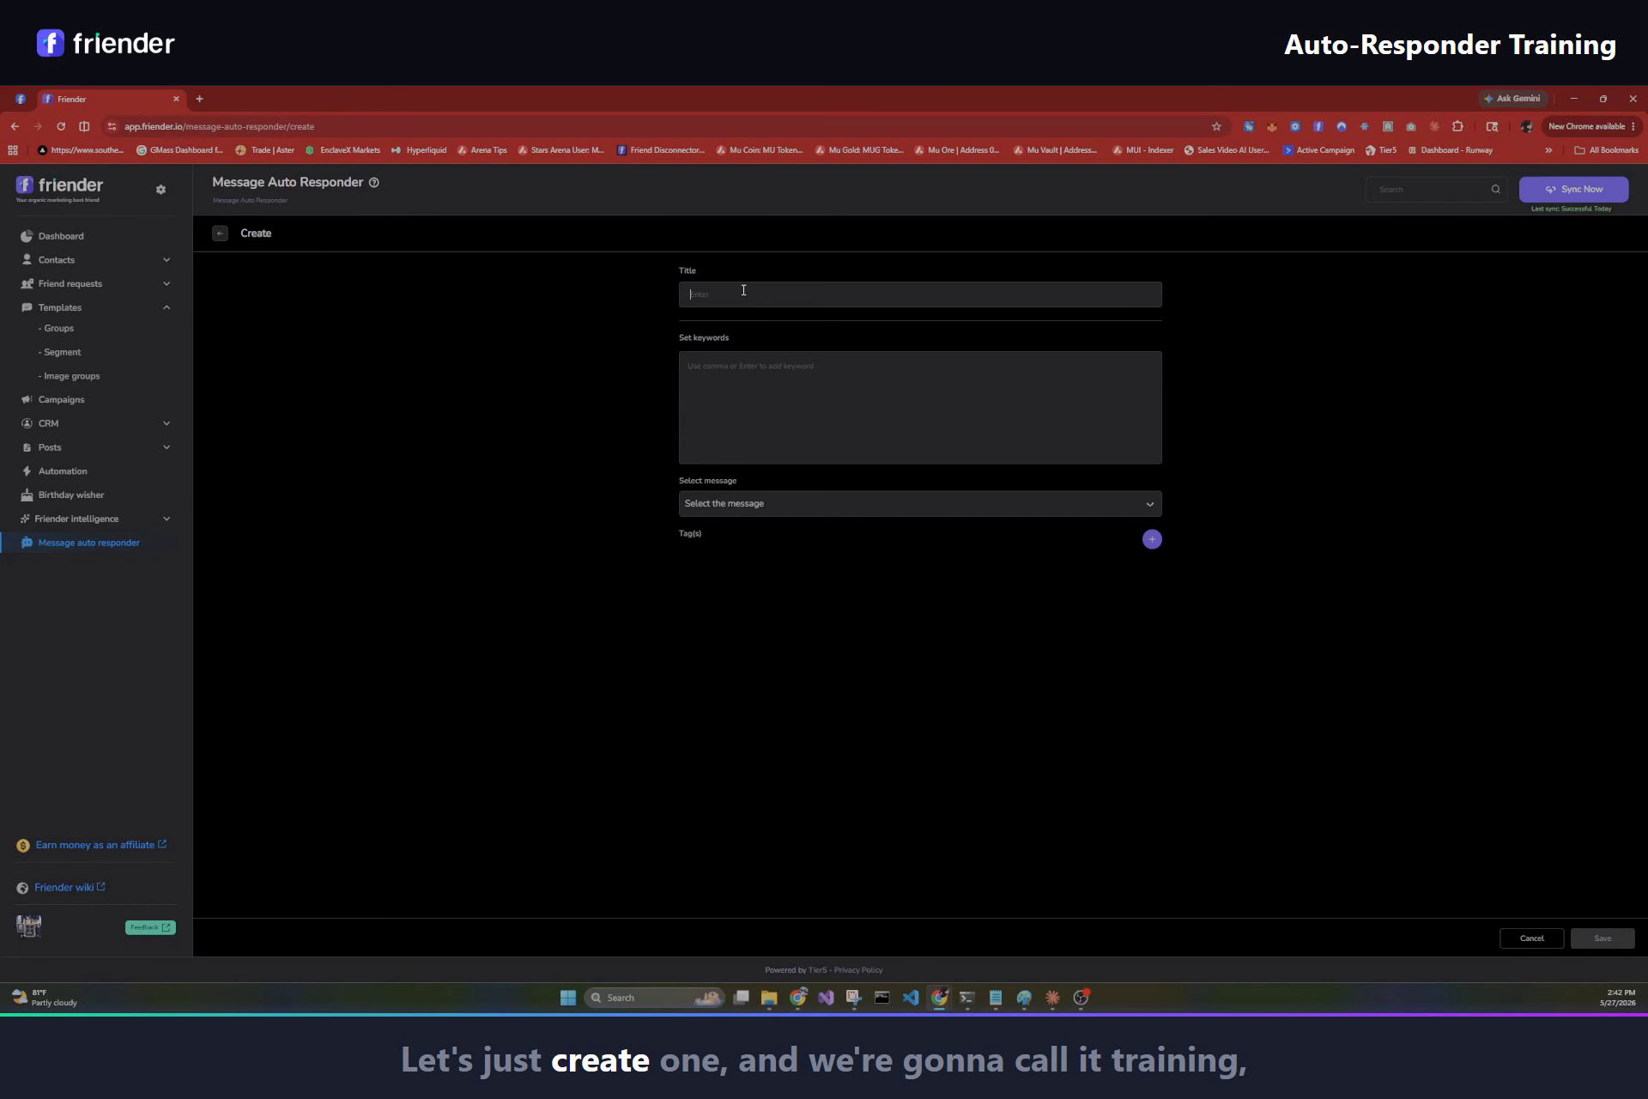
type("T")
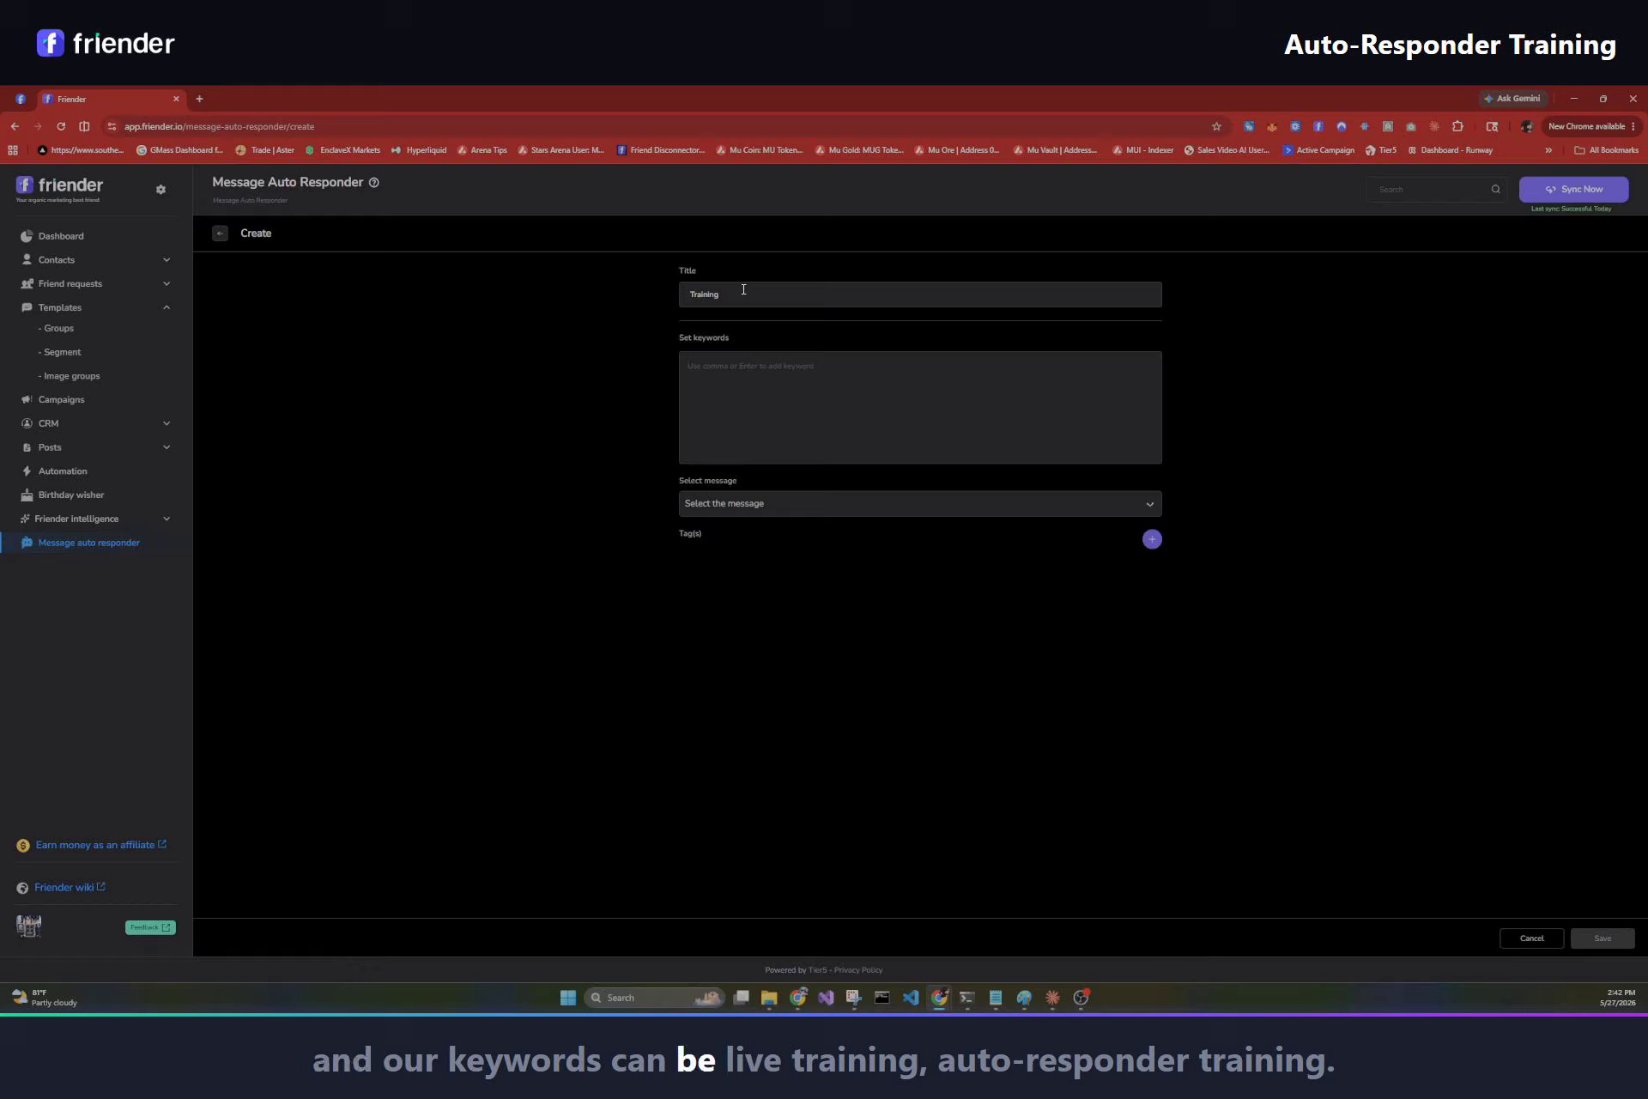
type("raining")
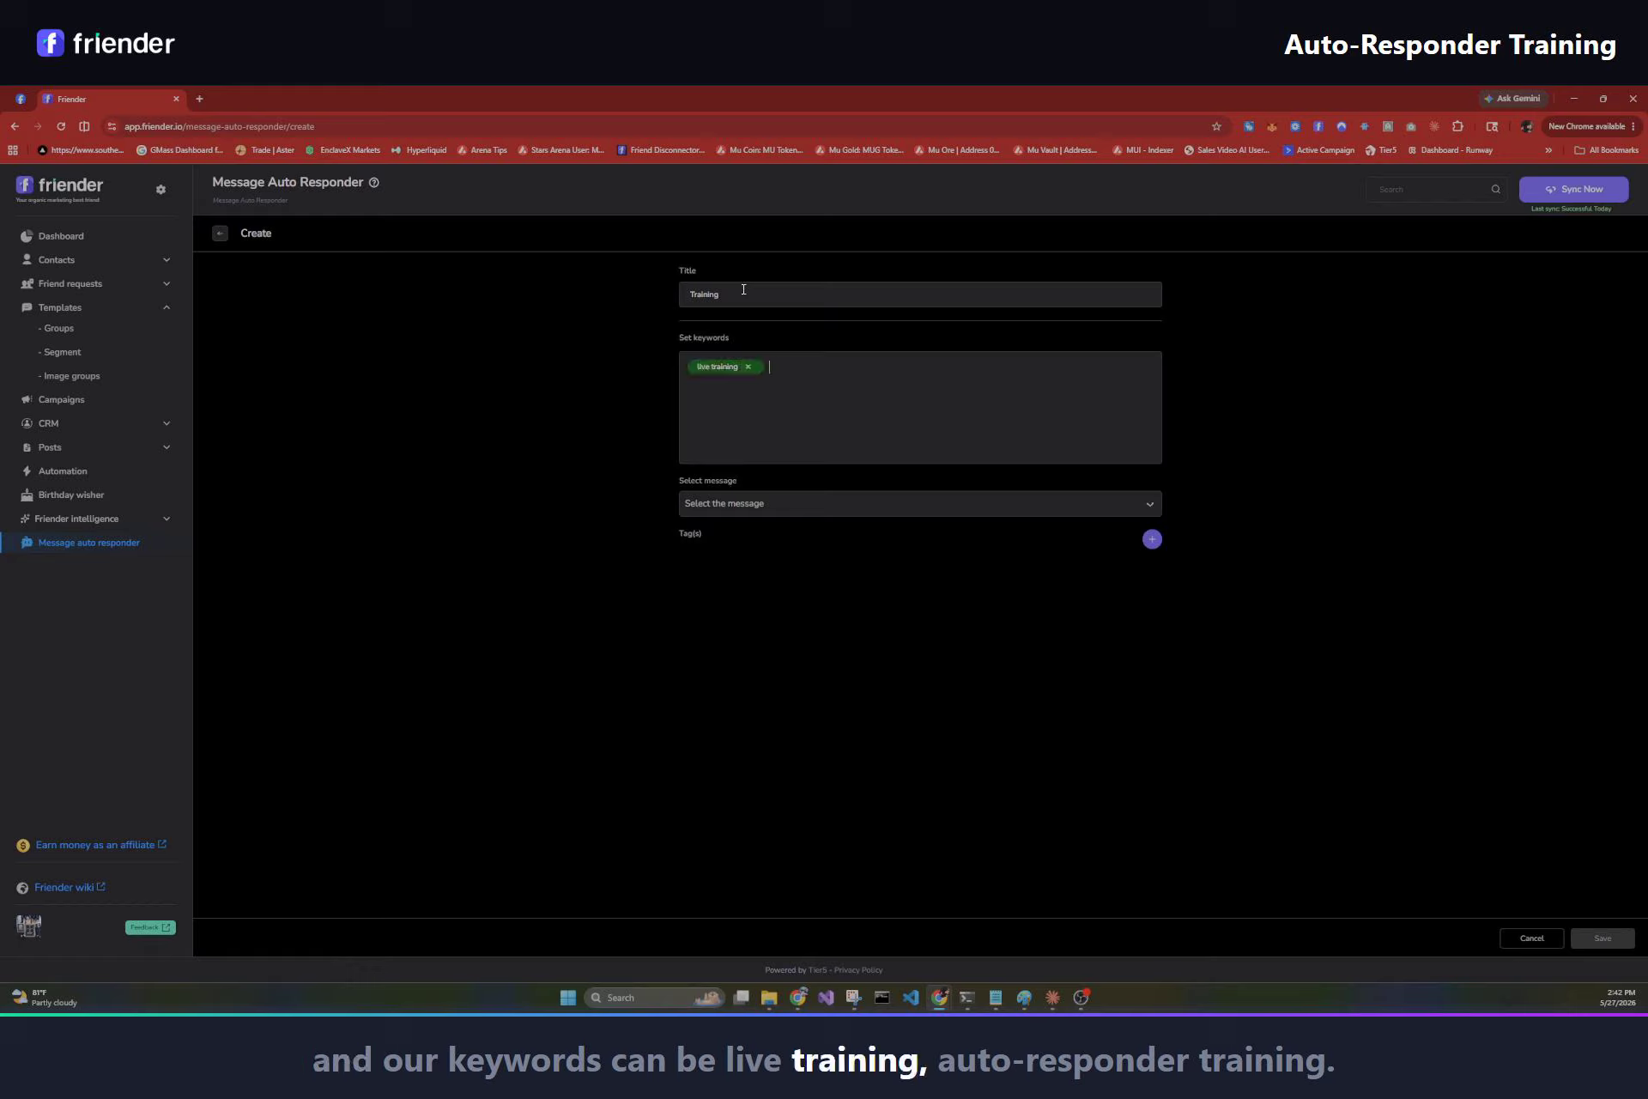
type("auto res")
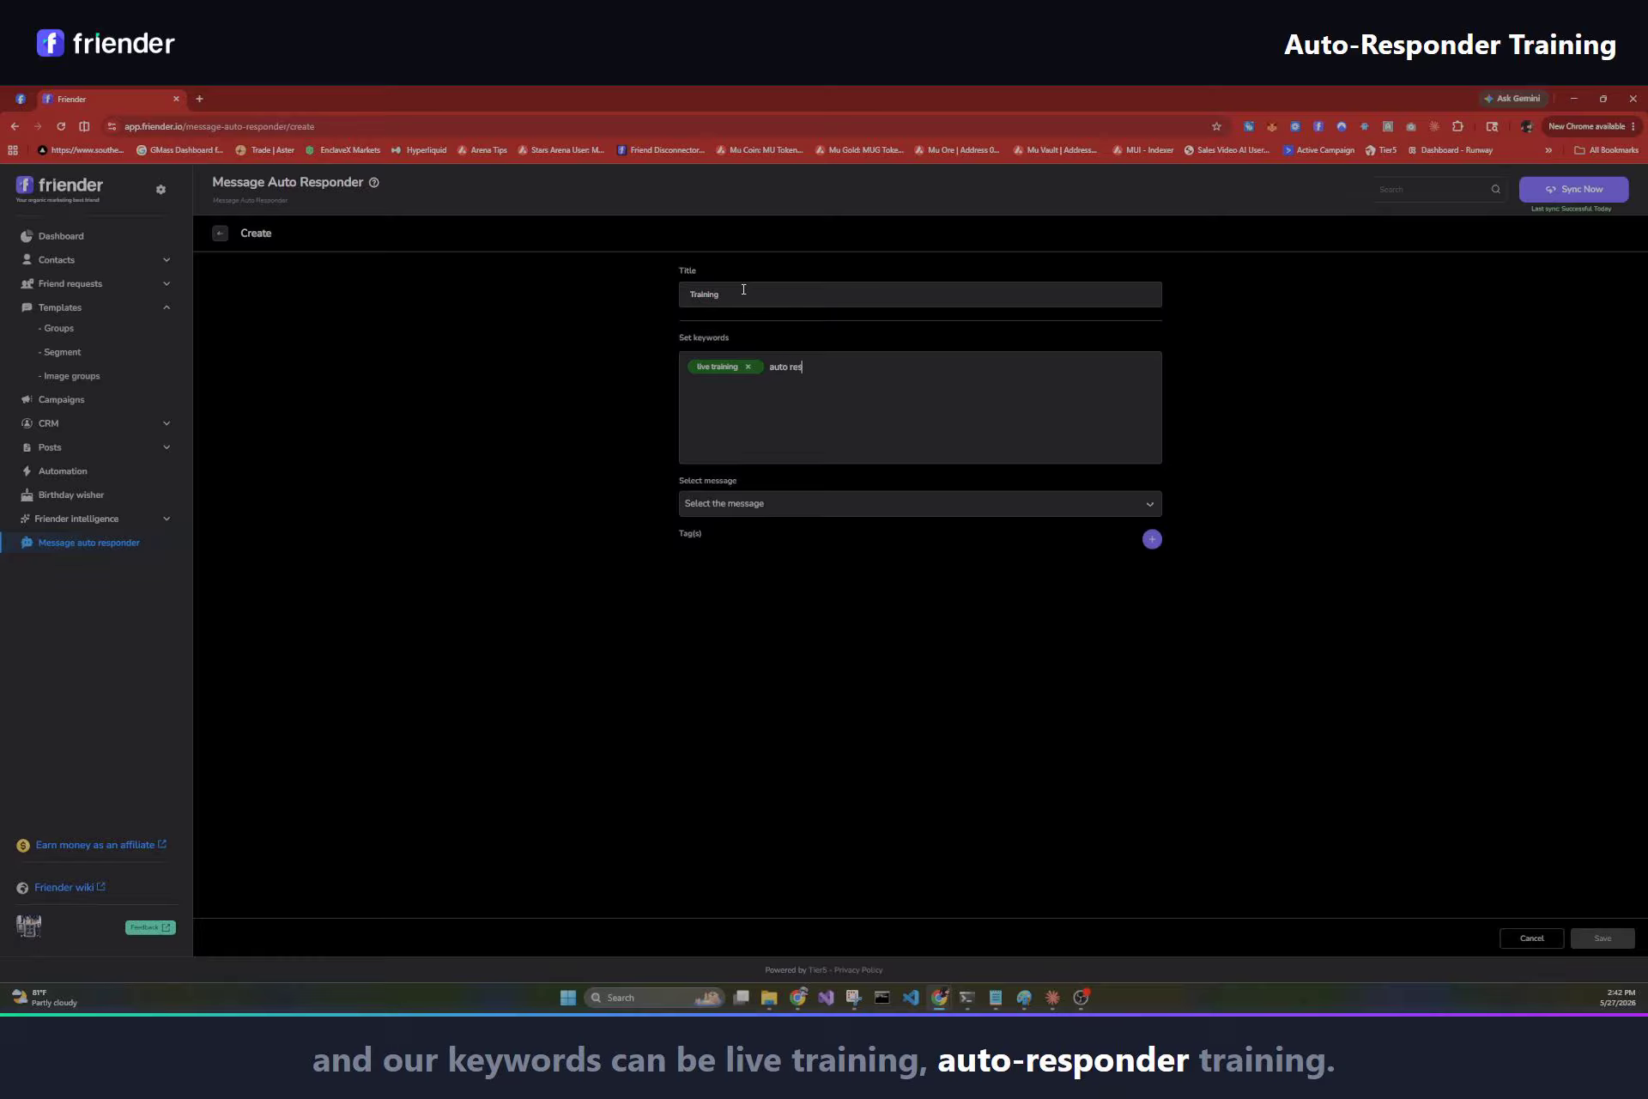
type("onder training")
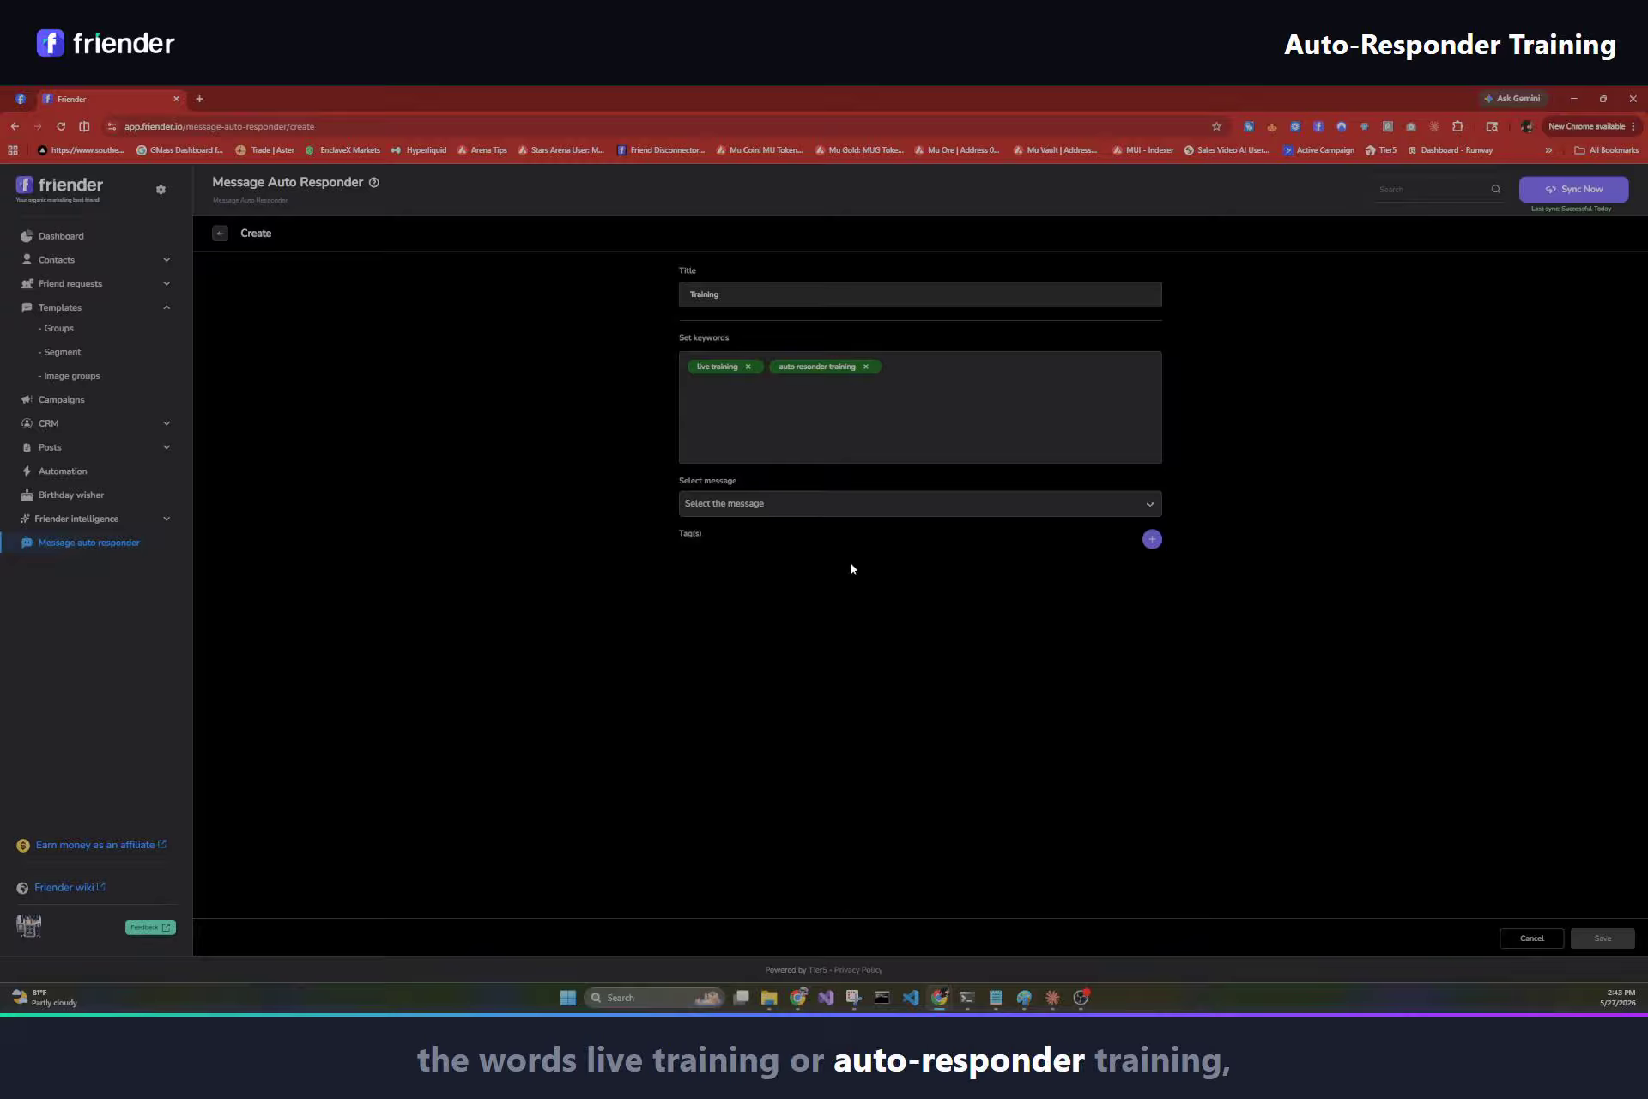
left_click(933, 506)
left_click(1139, 533)
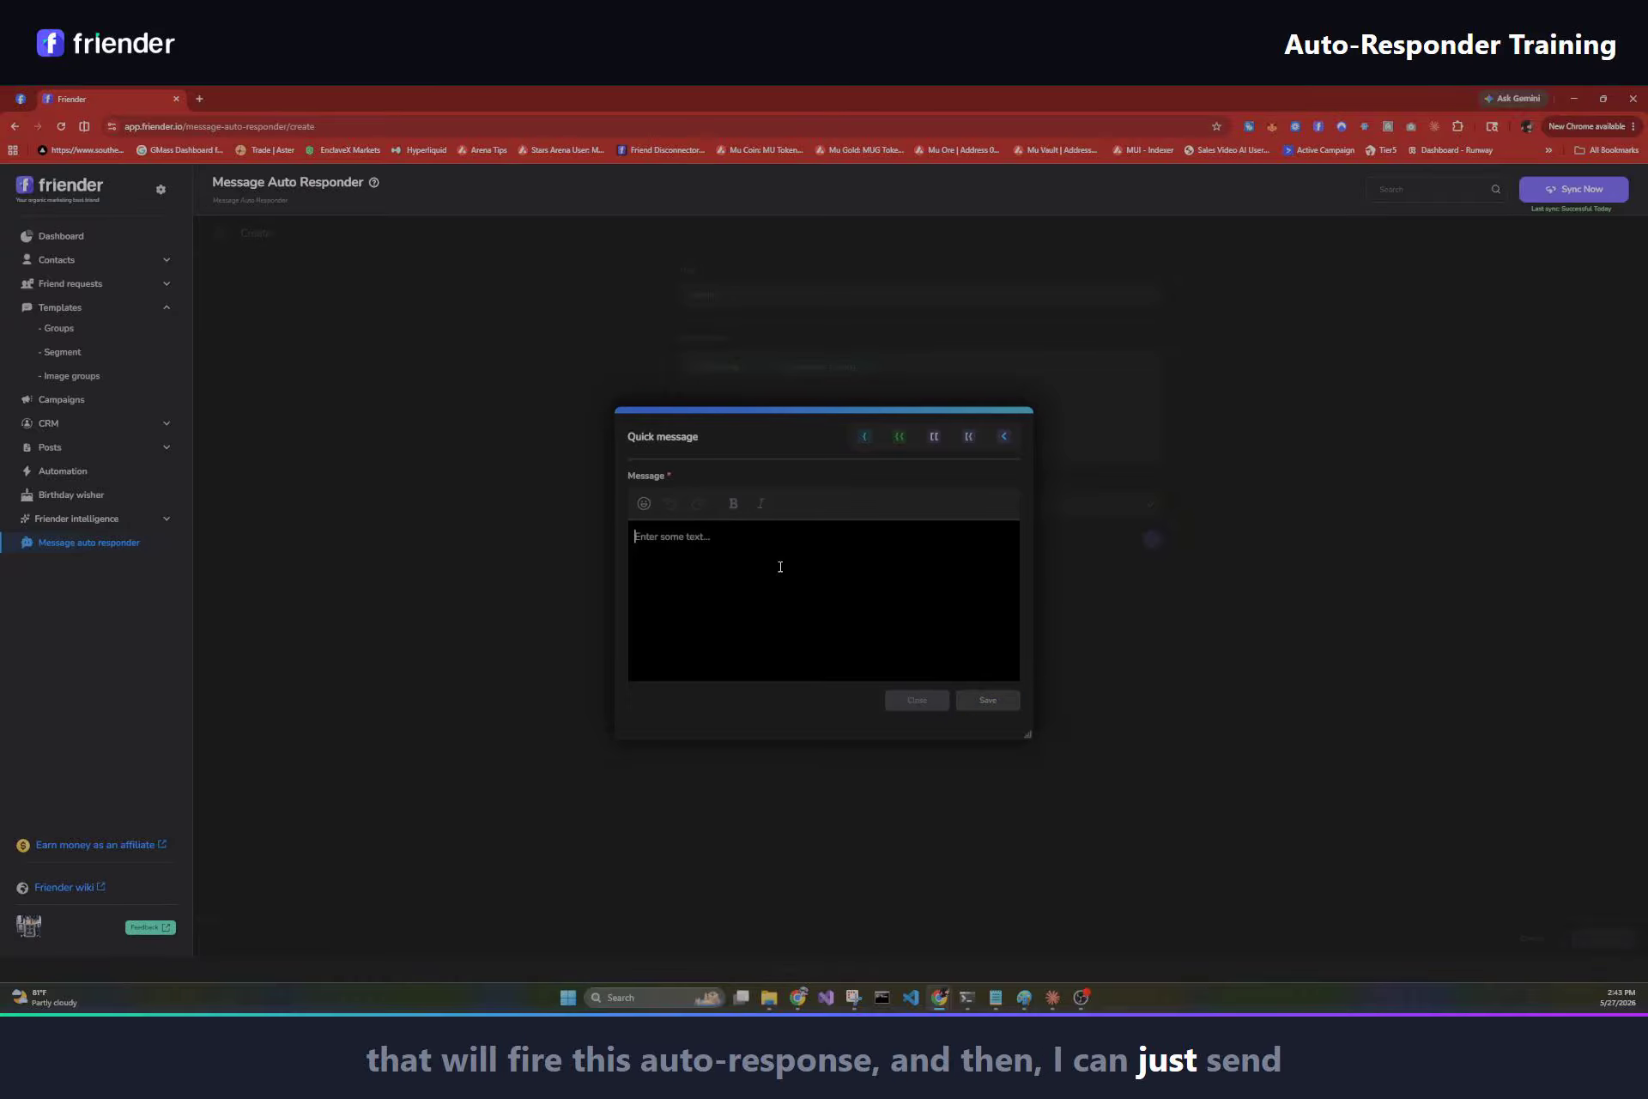
left_click(917, 700)
Save a quick message reading "This is the response for the live auto resonder training" followed by the Friend First Name merge field.
left_click(749, 505)
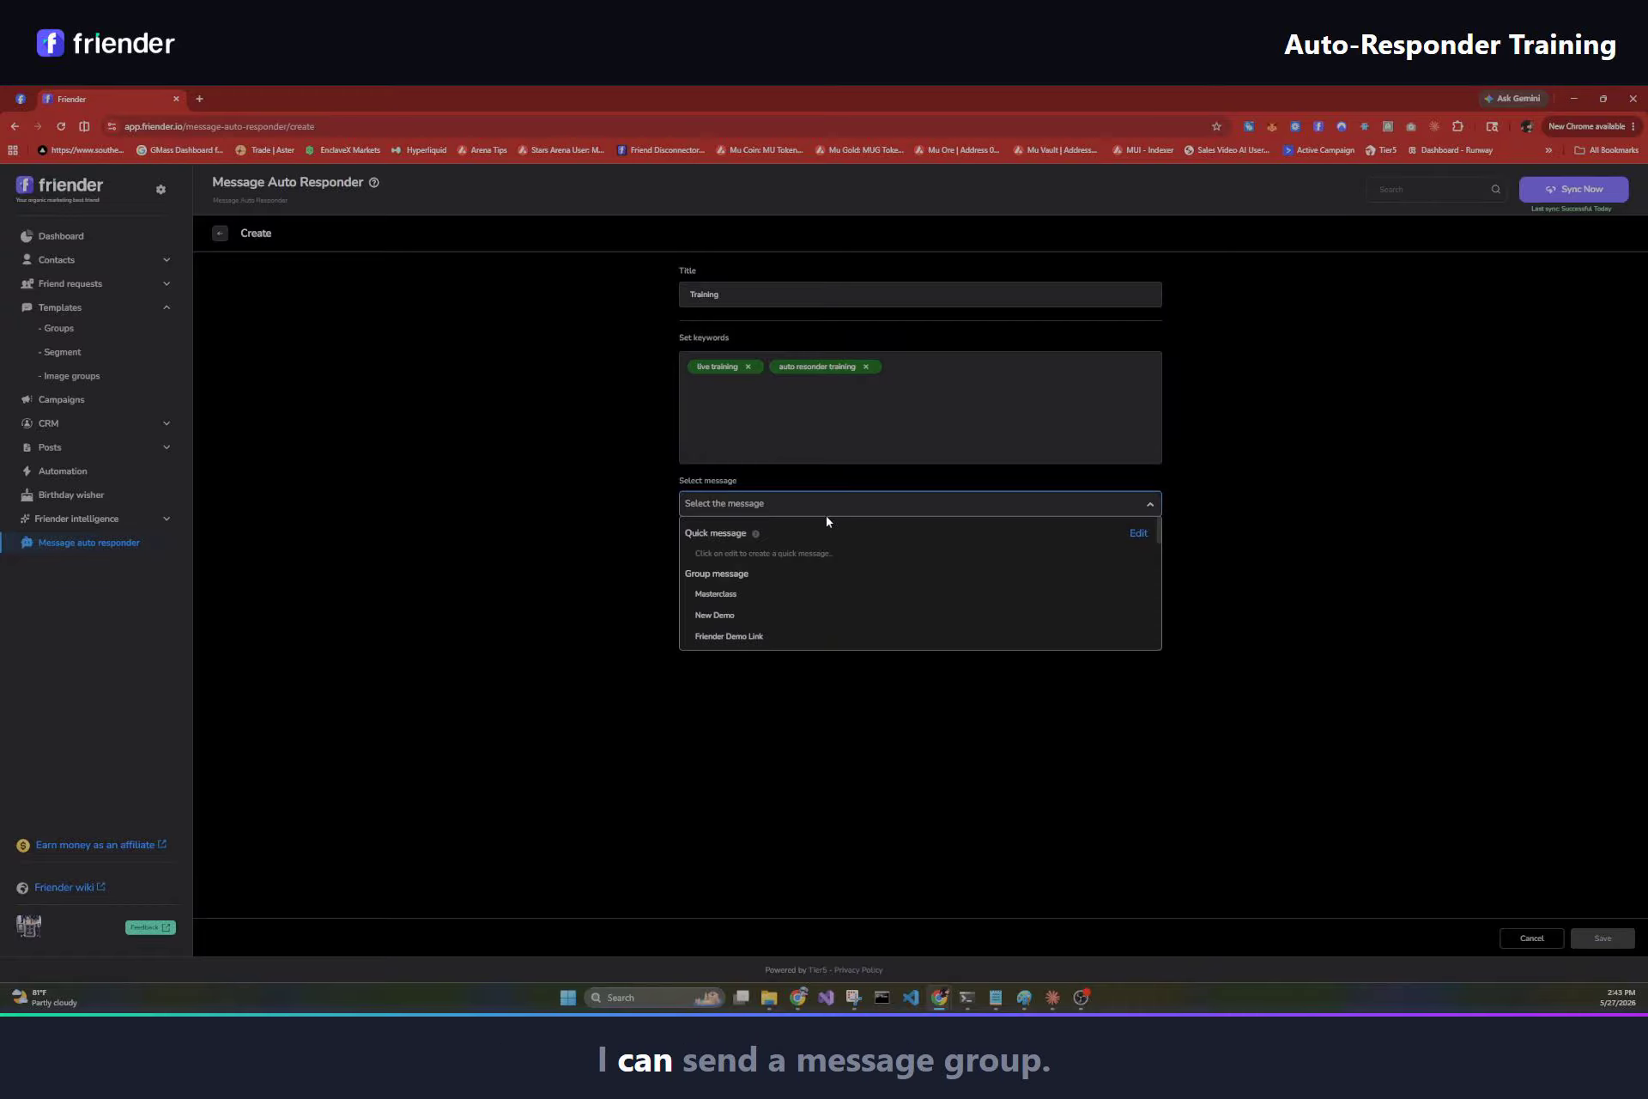
left_click(1138, 534)
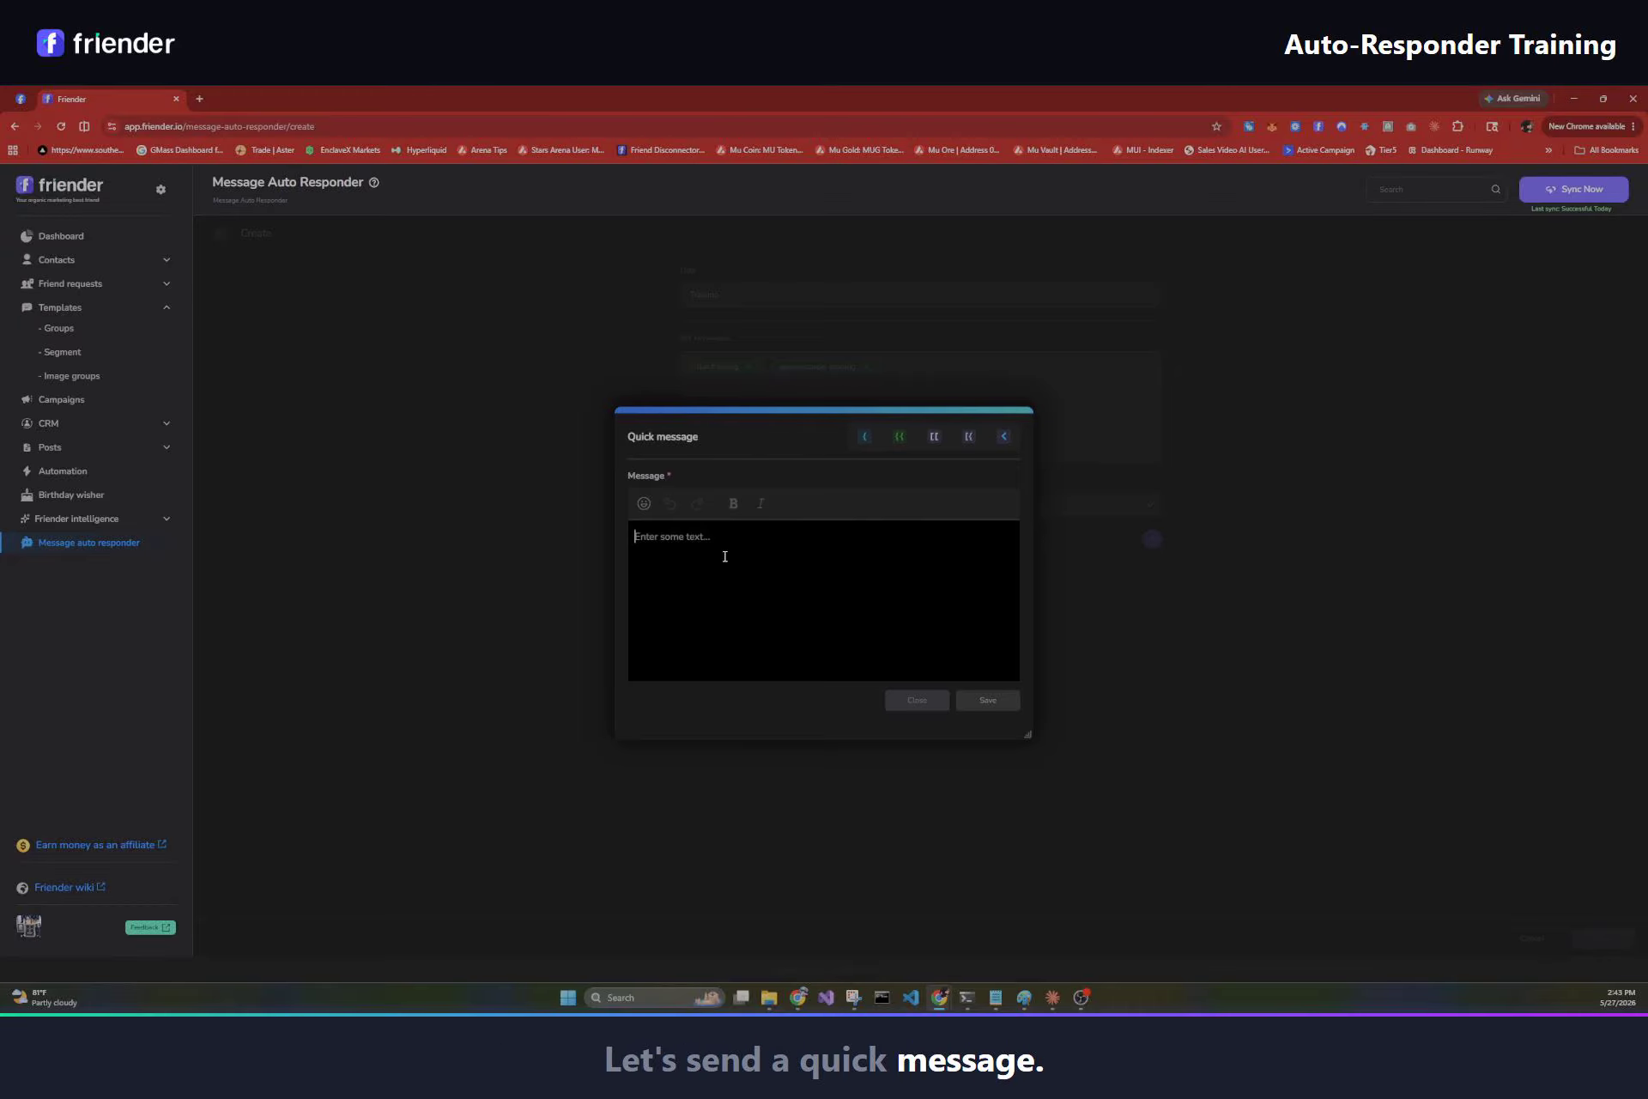
type("This is the response for the live auto")
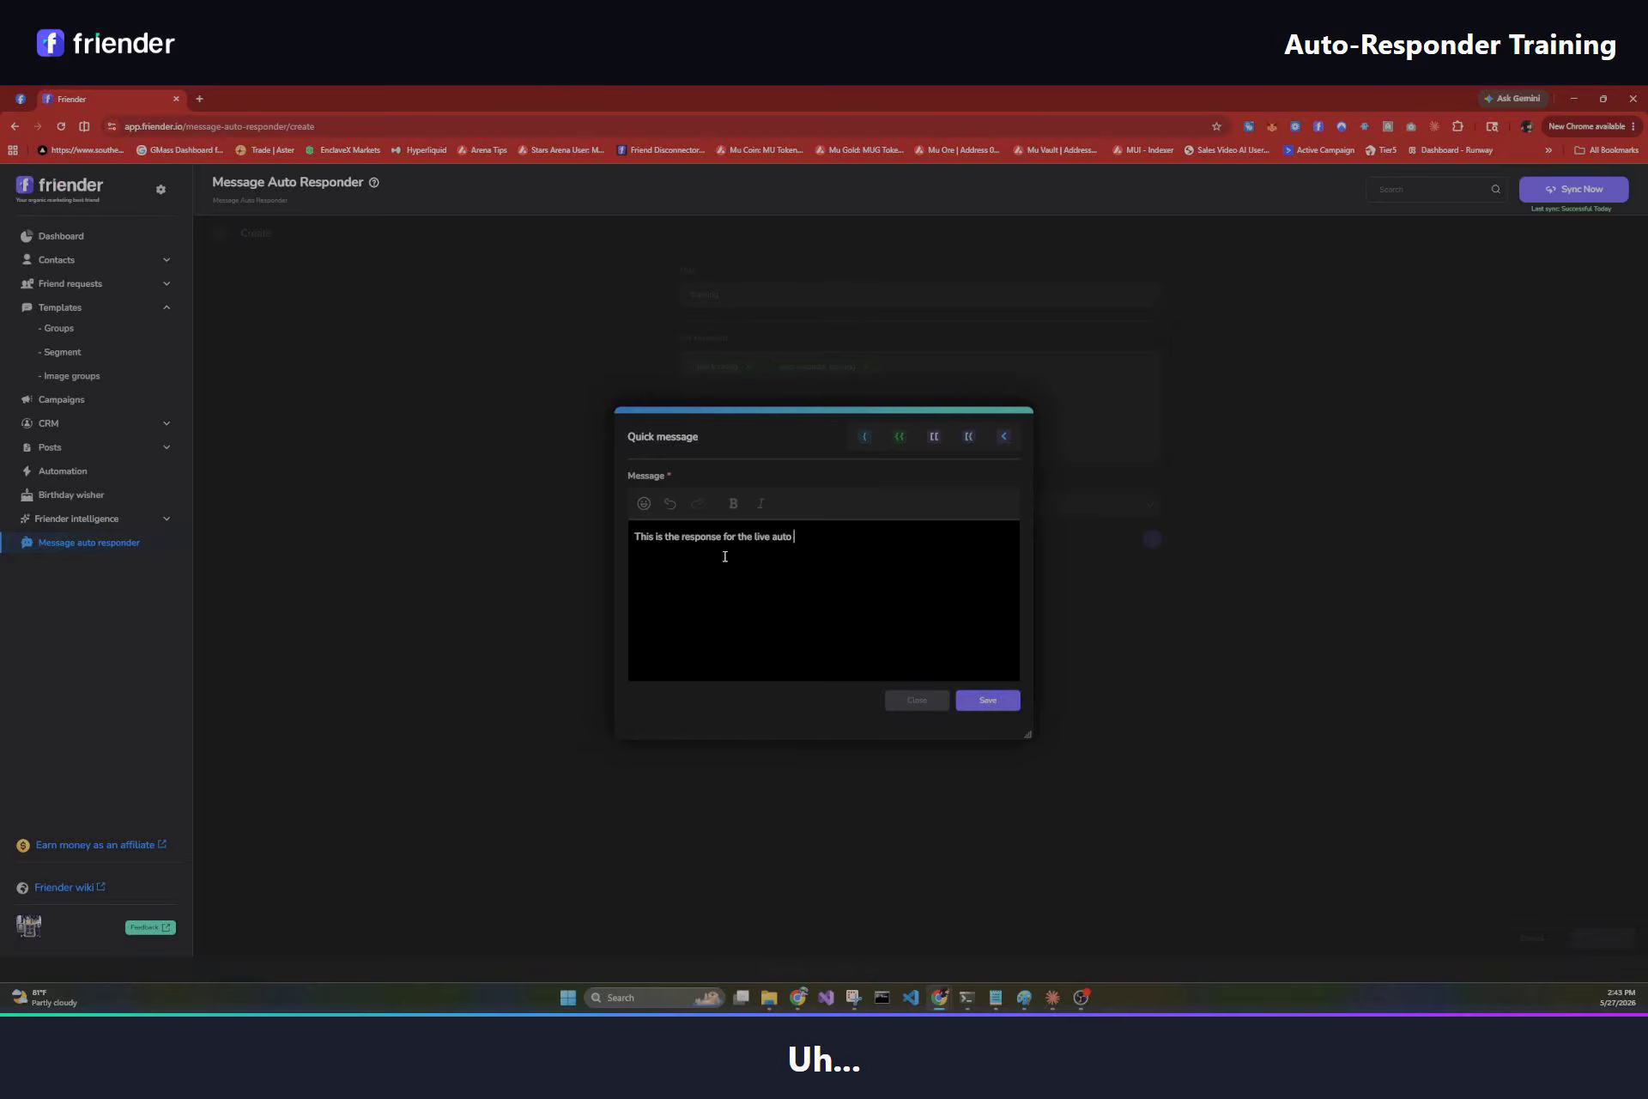
type(" resonder training")
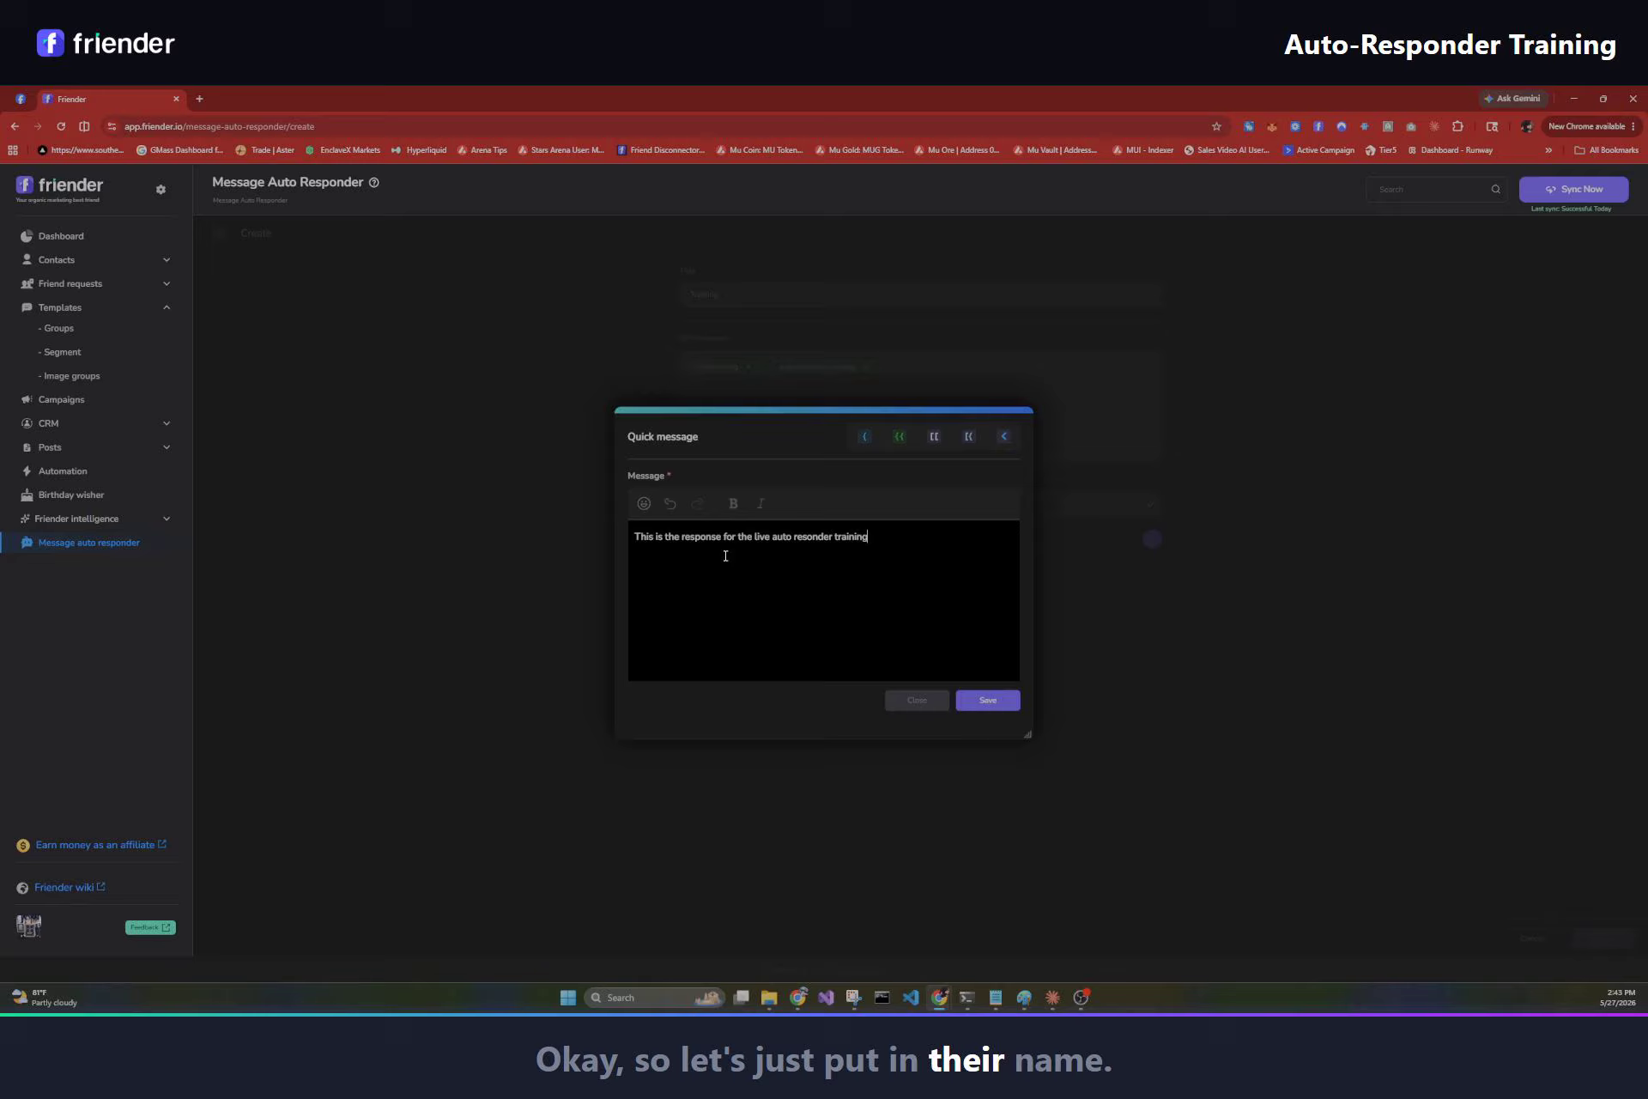
key("BackSpace")
key("BackSpace")
type("{{")
left_click(922, 628)
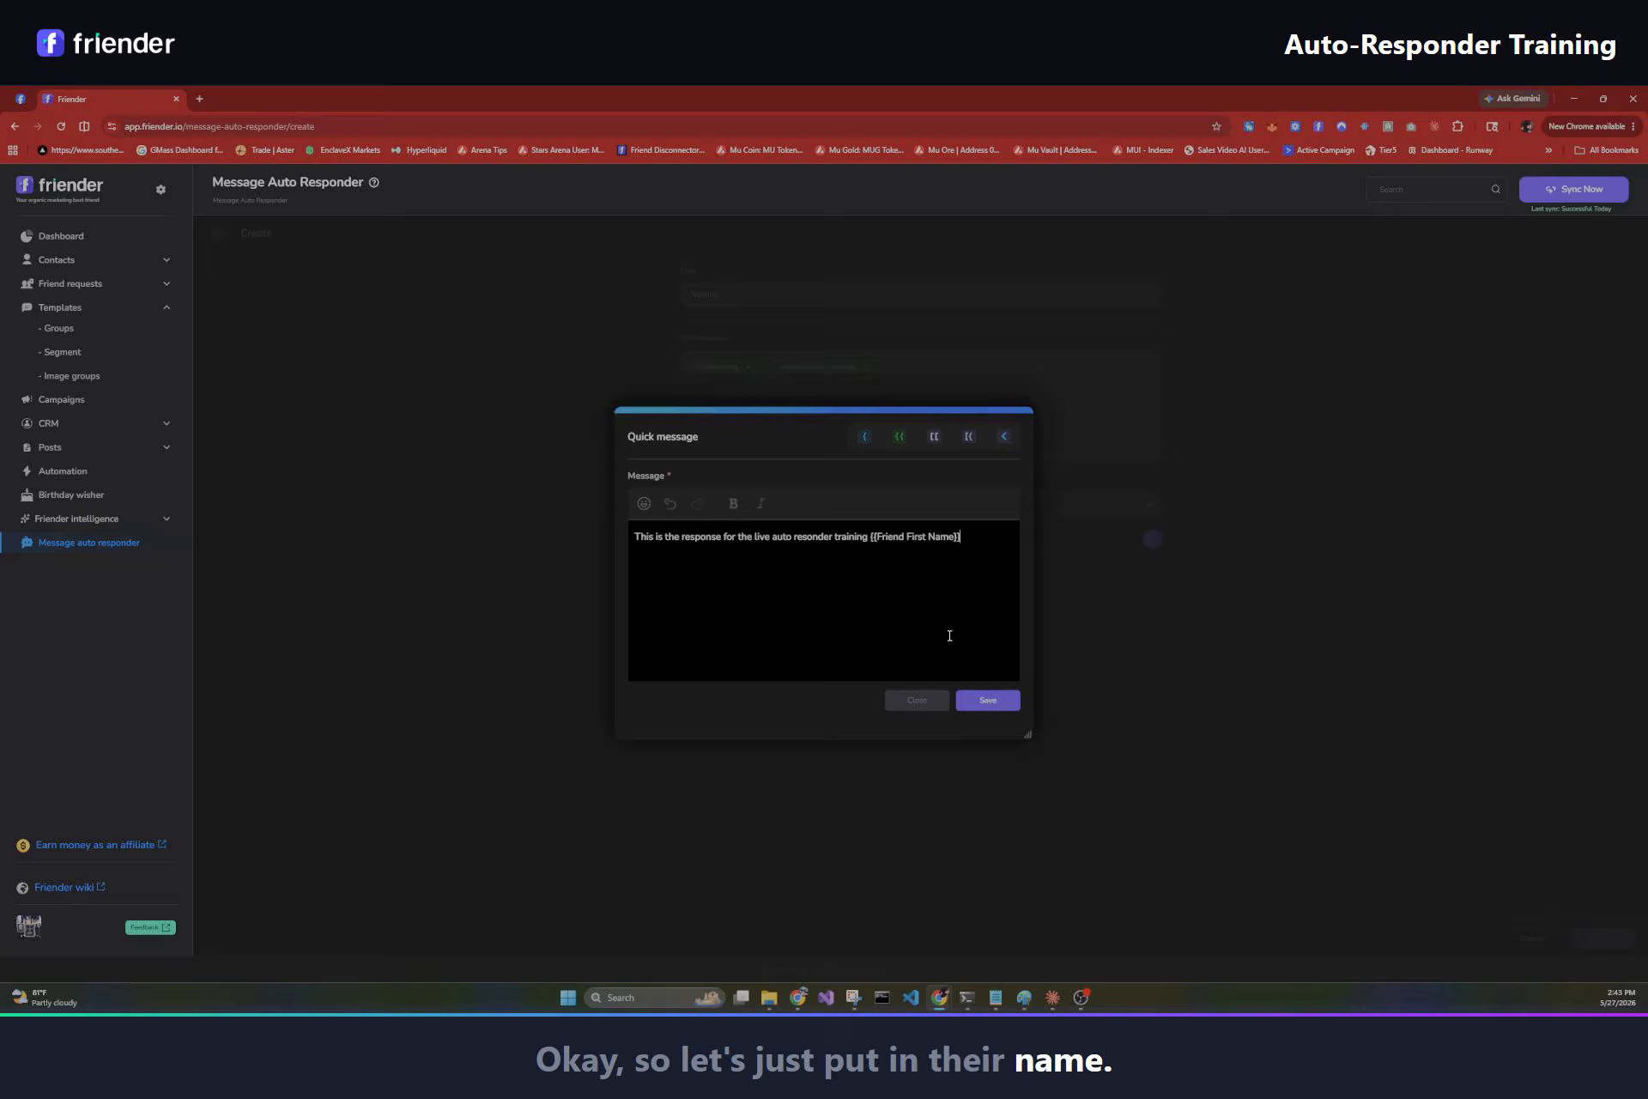
left_click(986, 703)
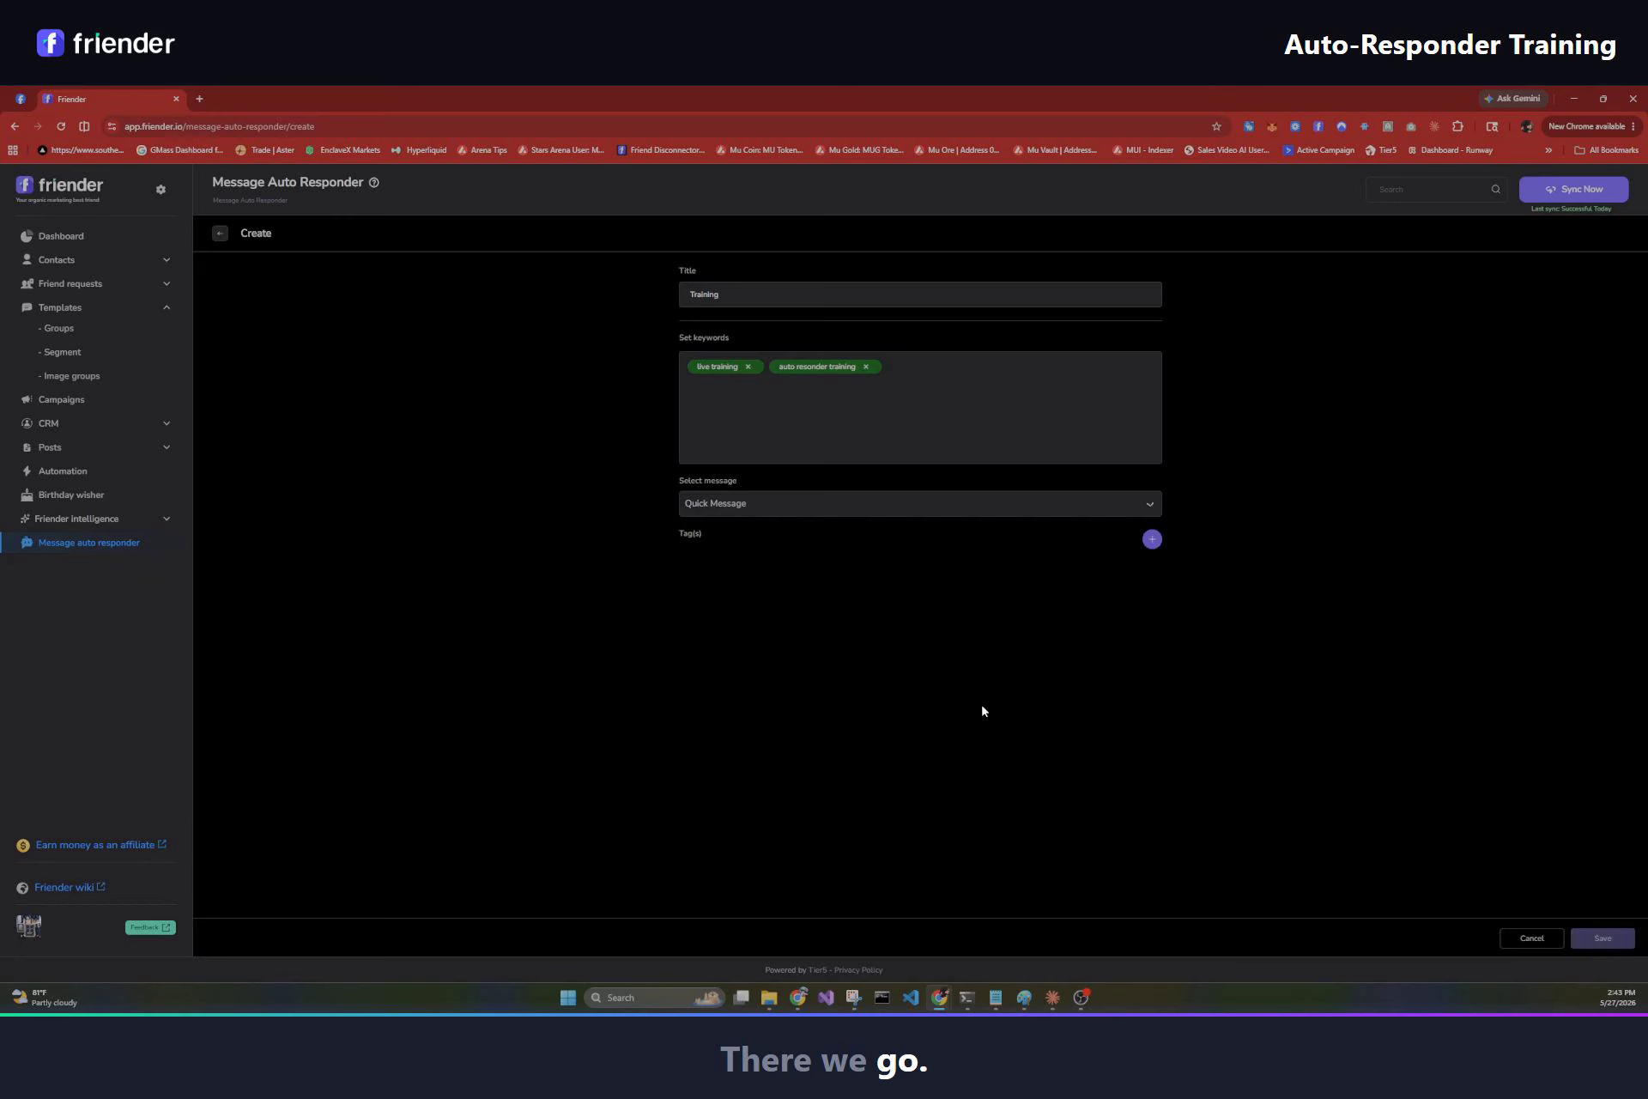
Add the Engage On Post Demo tag to the Training auto responder.
left_click(1152, 539)
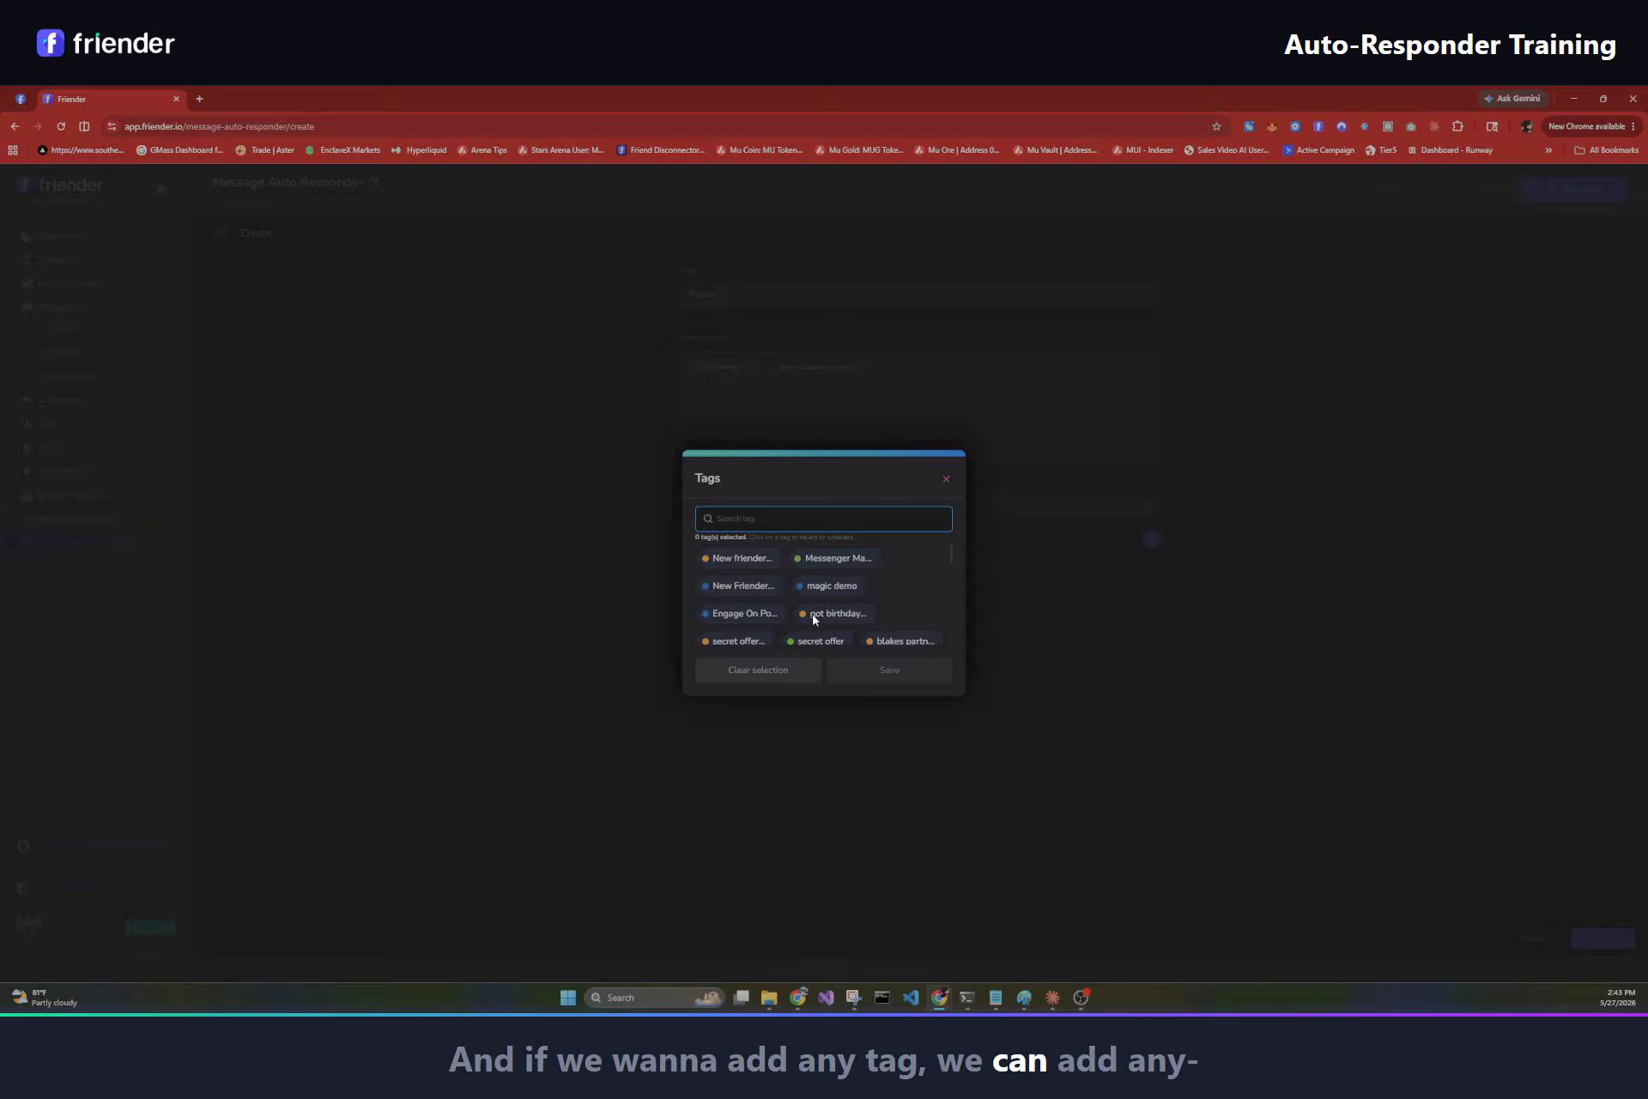
left_click(747, 615)
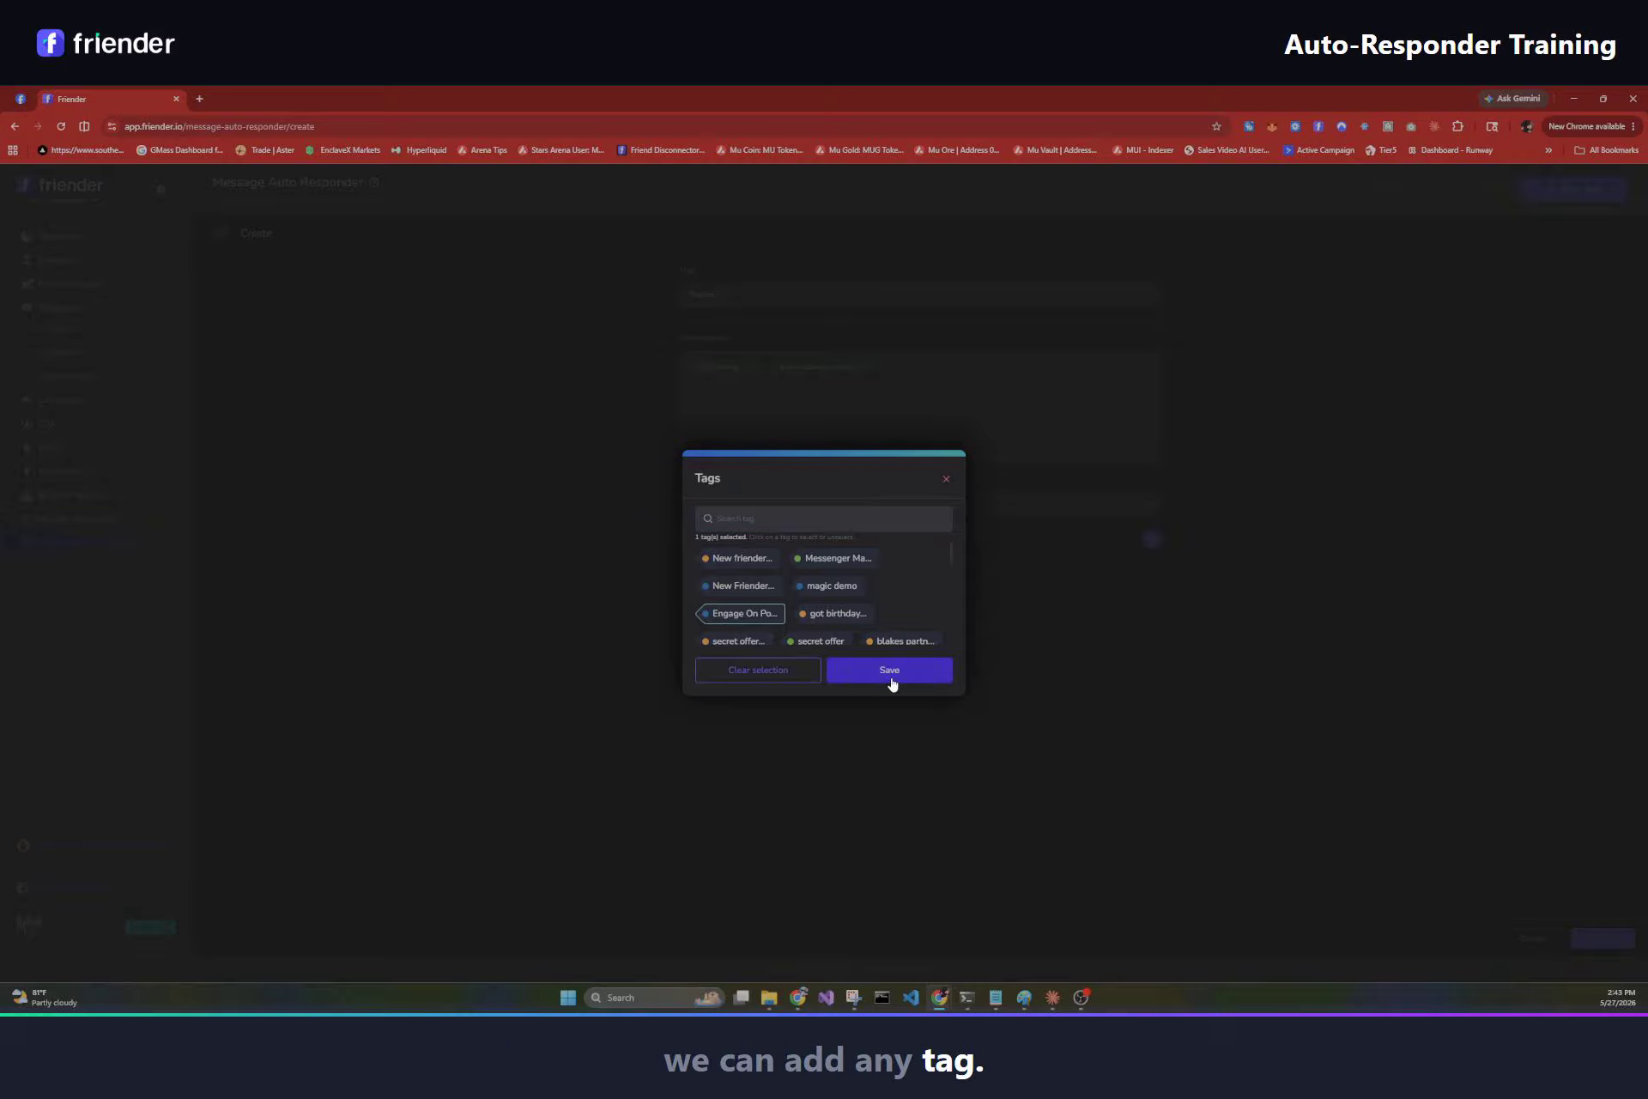
left_click(890, 679)
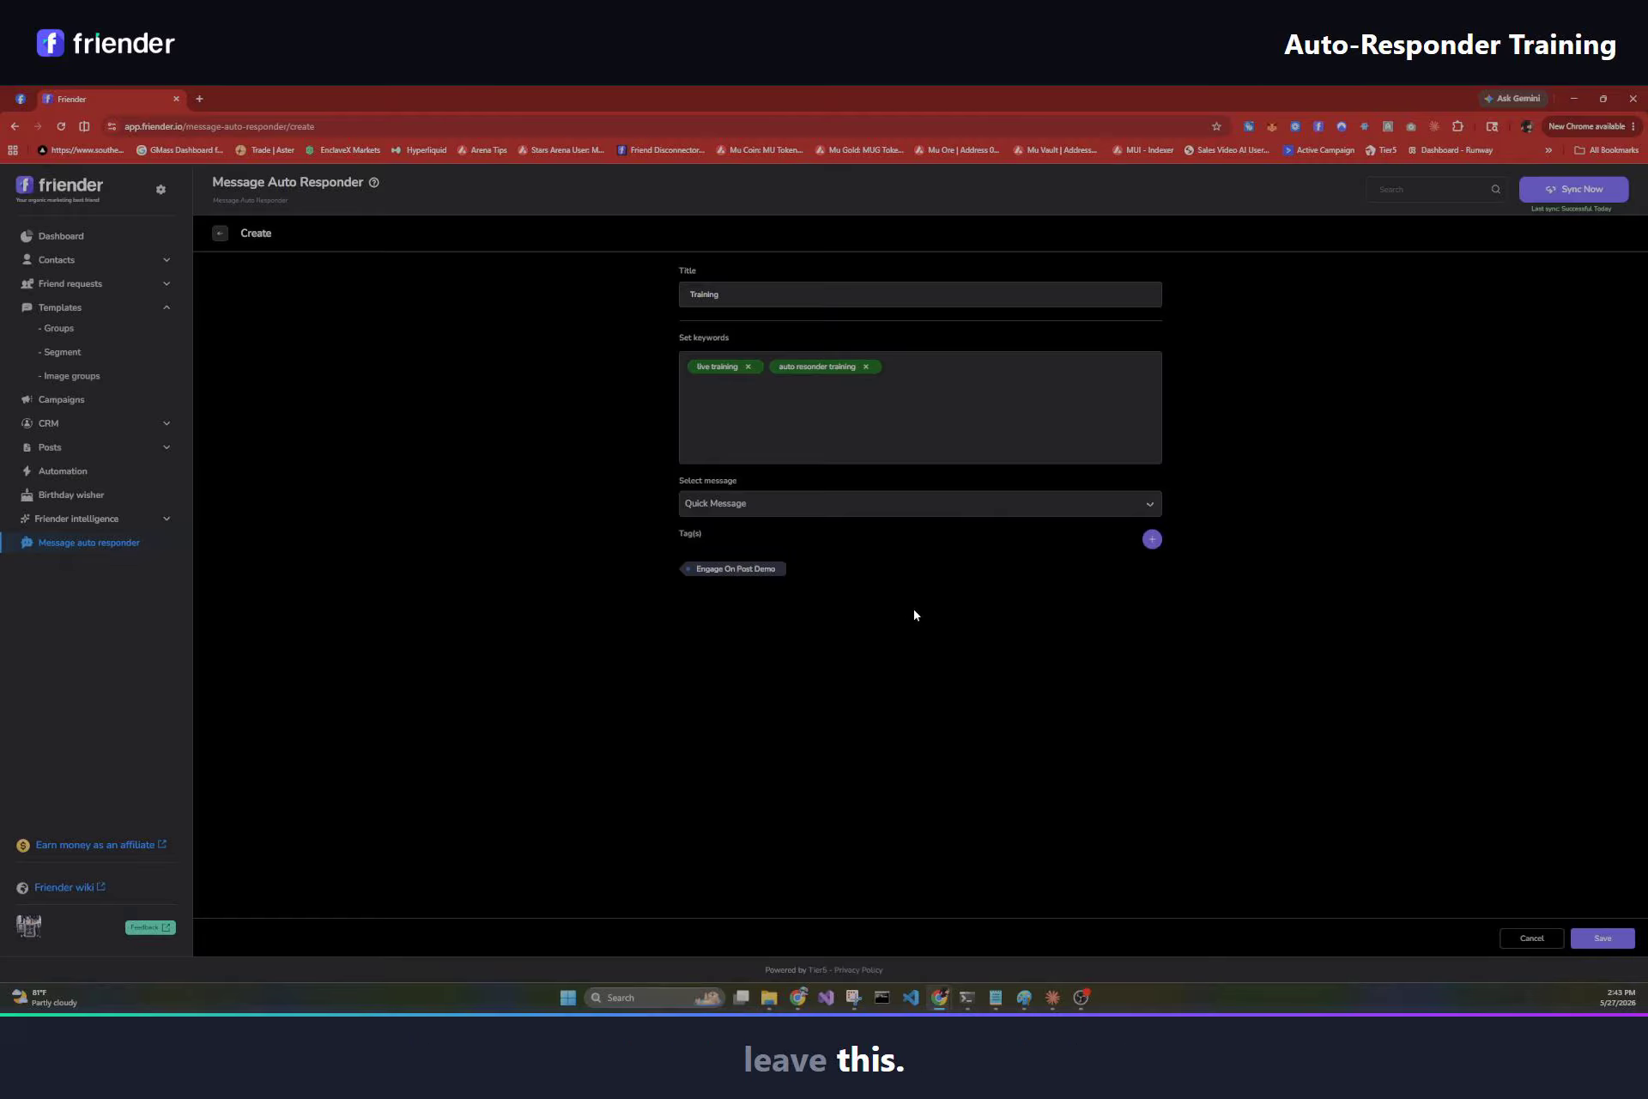